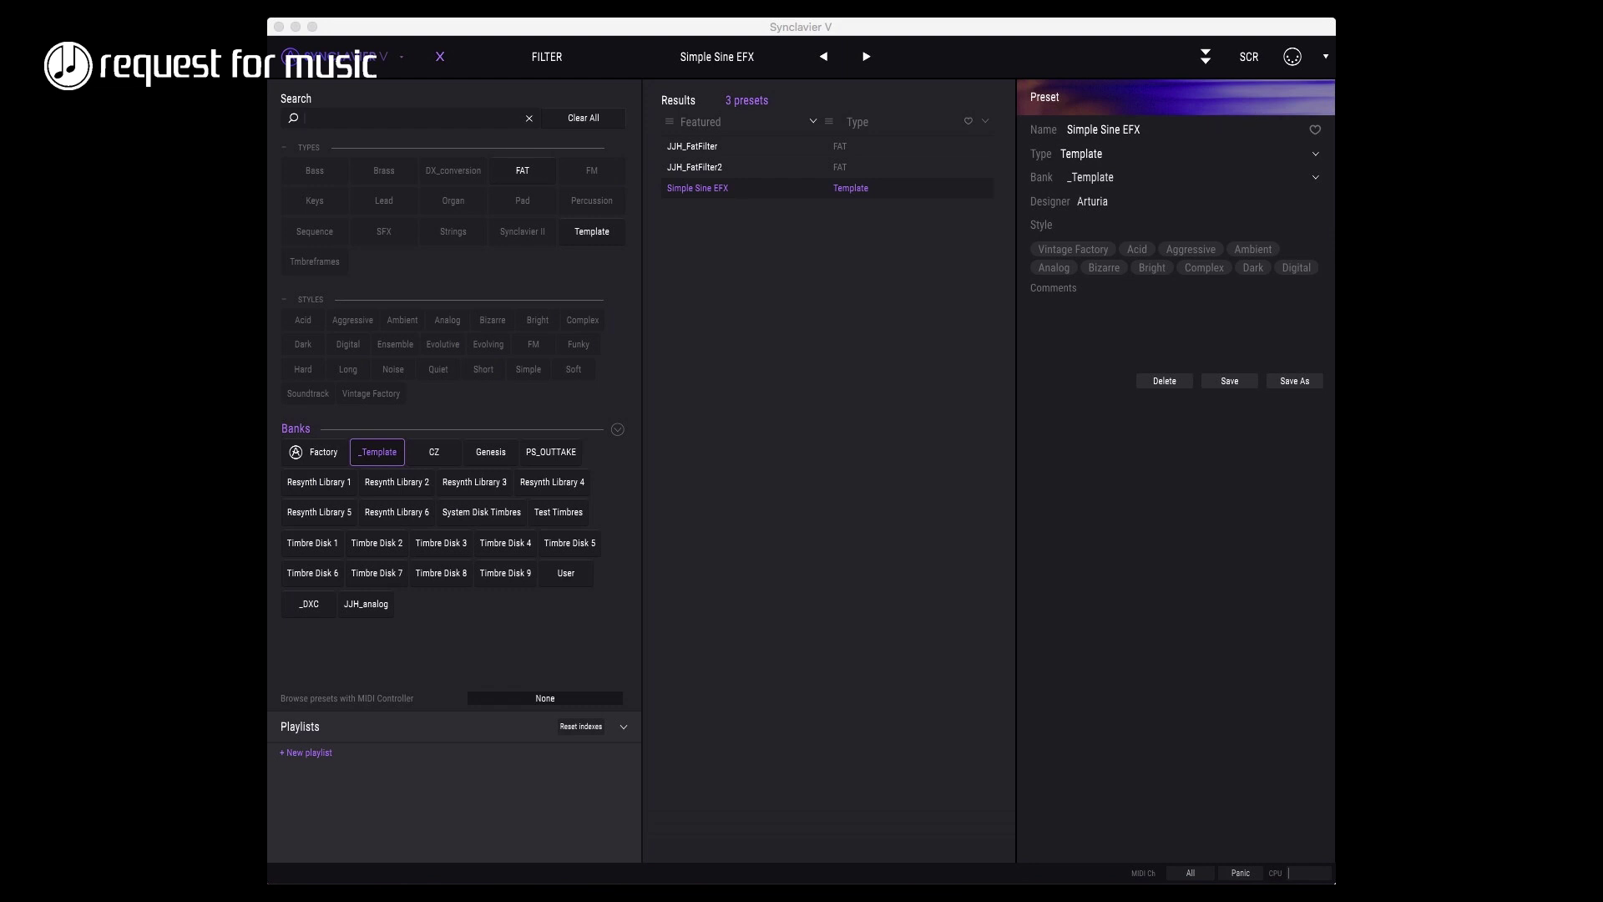
- Drag the DX7_synclavier converter window over the Synclavier V preset browser
{"action": "left_click_drag", "start_coordinate": [1586, 229], "coordinate": [544, 127]}
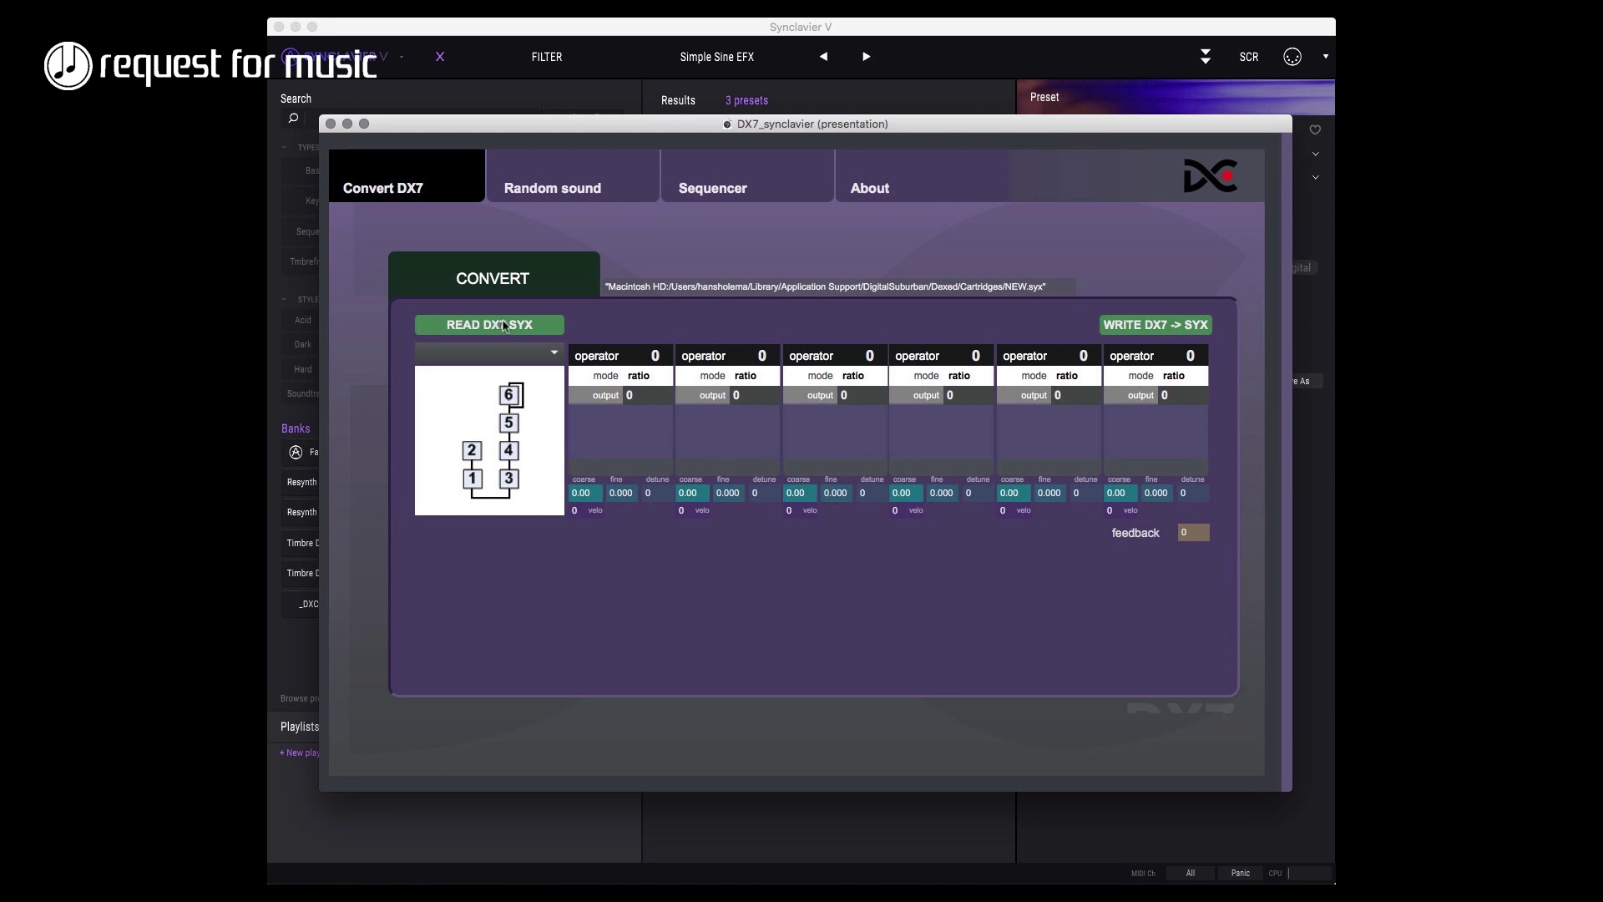
- Read the BANKNO1.SYX cartridge, select its TRUMPET A patch, then switch to Finder
{"action": "left_click", "coordinate": [506, 327]}
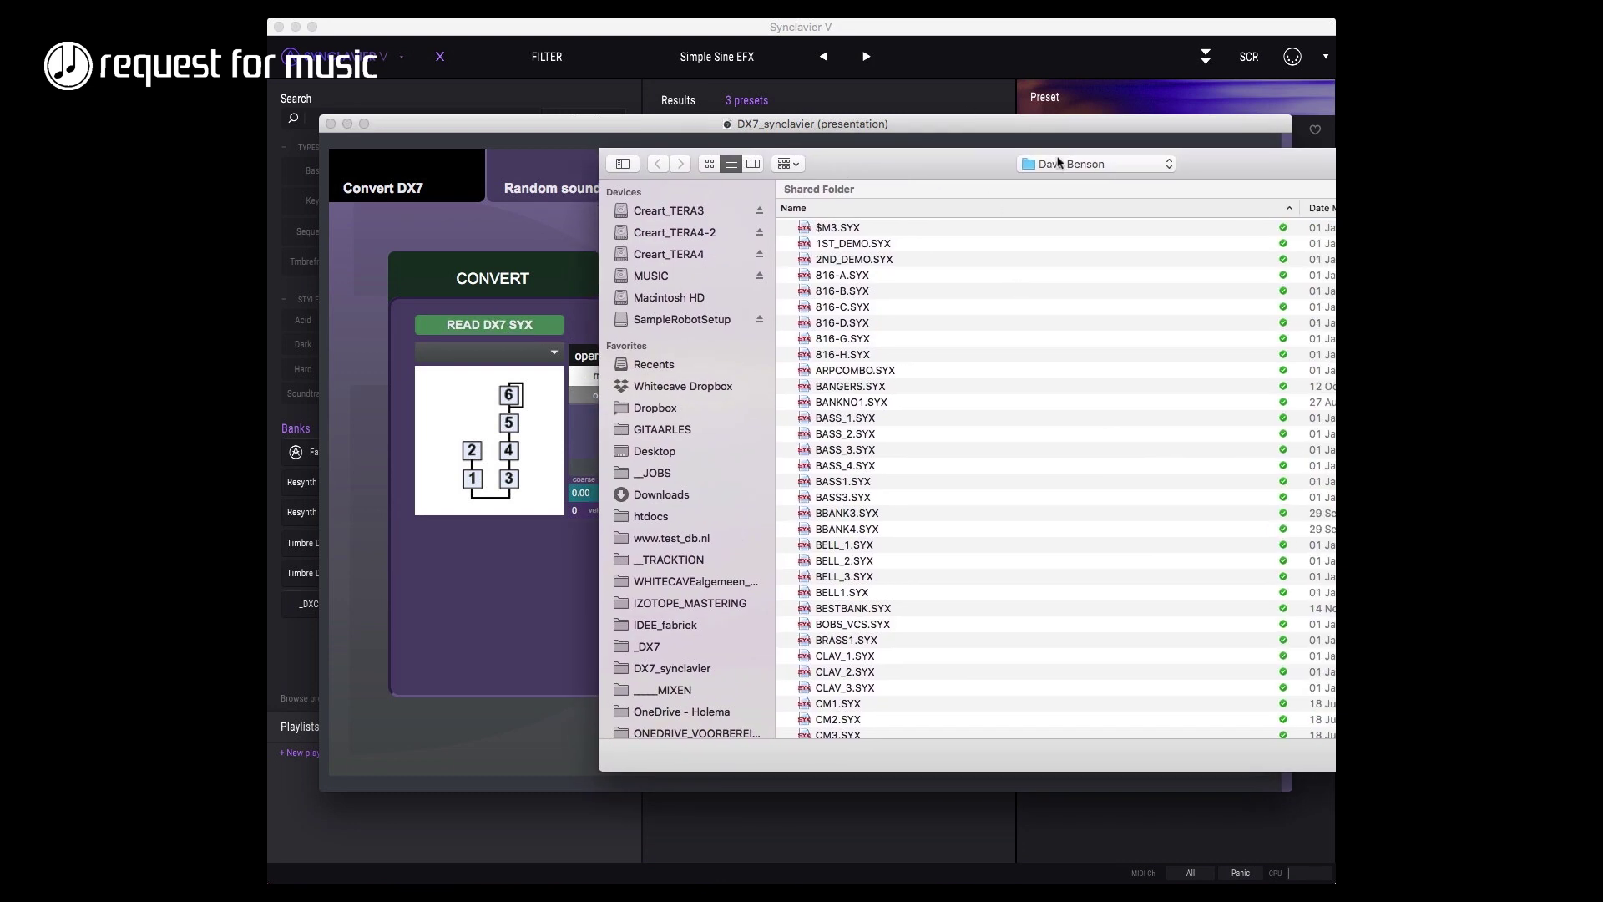
{"action": "double_click", "coordinate": [858, 403]}
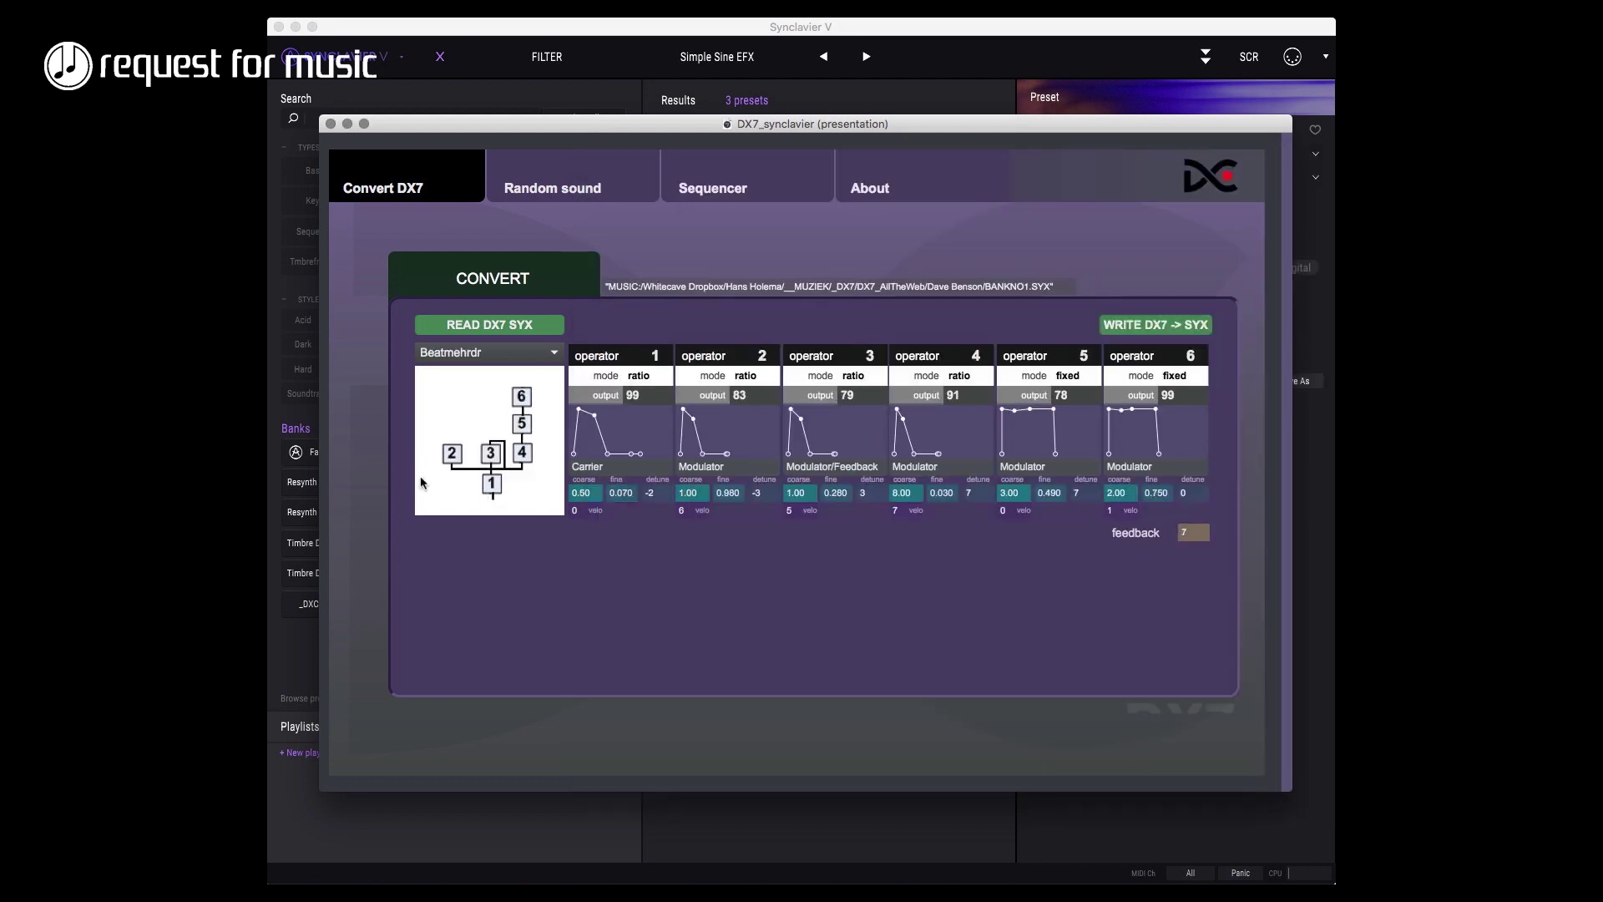
{"action": "left_click", "coordinate": [465, 364]}
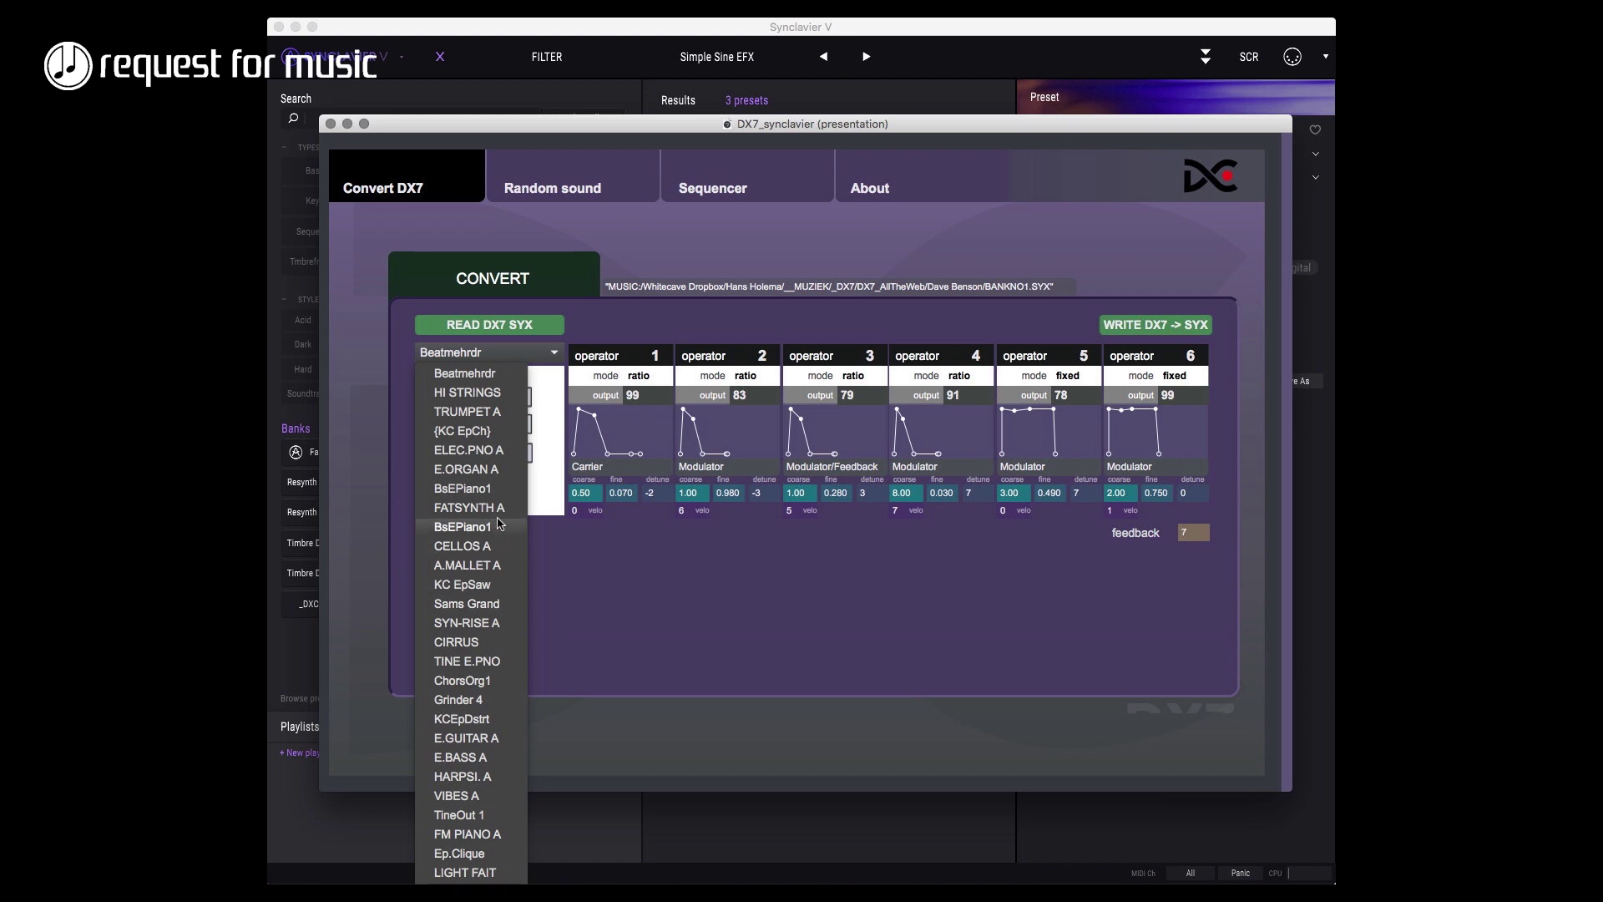
{"action": "left_click", "coordinate": [480, 413]}
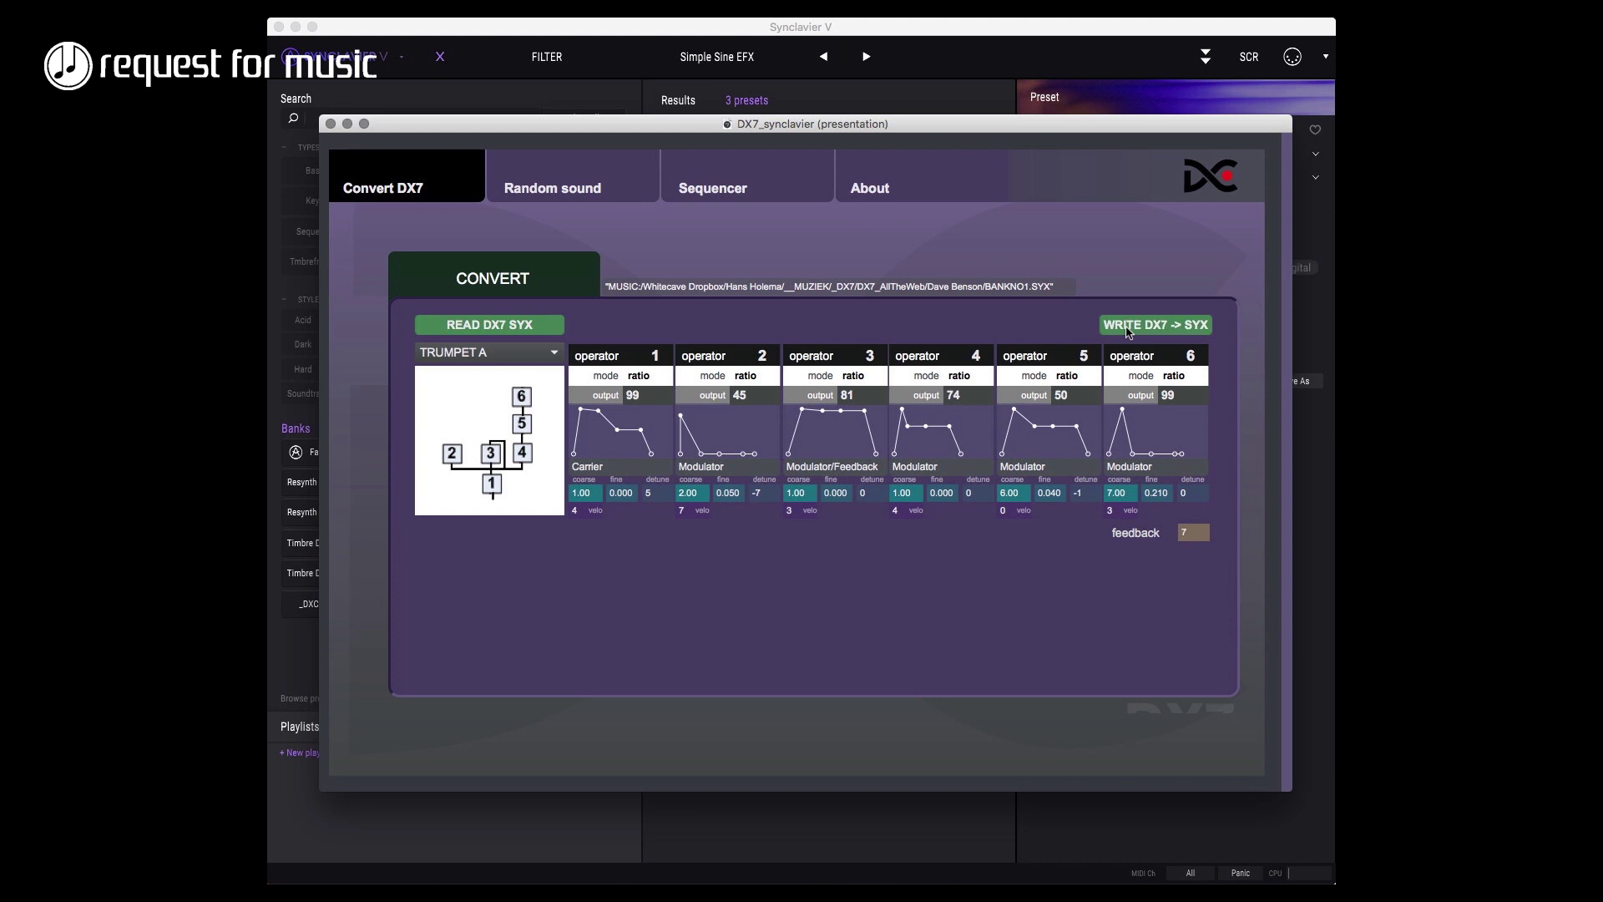
{"action": "key", "text": "super+Tab"}
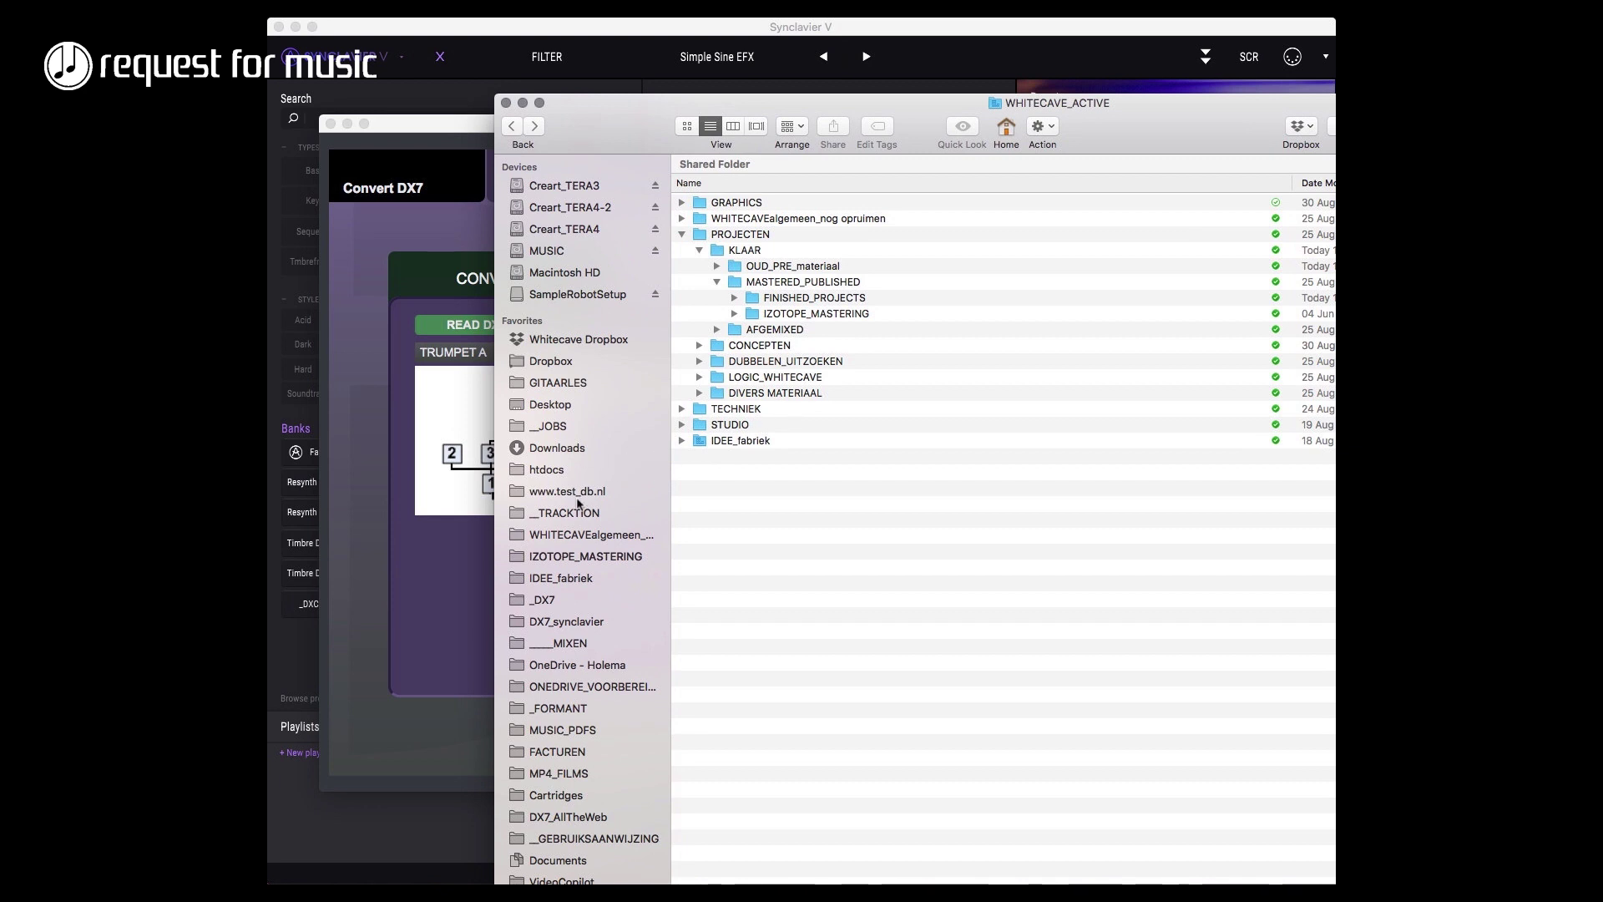
- Open DX7_synclavier's patchers folder, showing DC_randDX7c_TRUMPET .synx, and move the window aside
{"action": "left_click", "coordinate": [557, 621]}
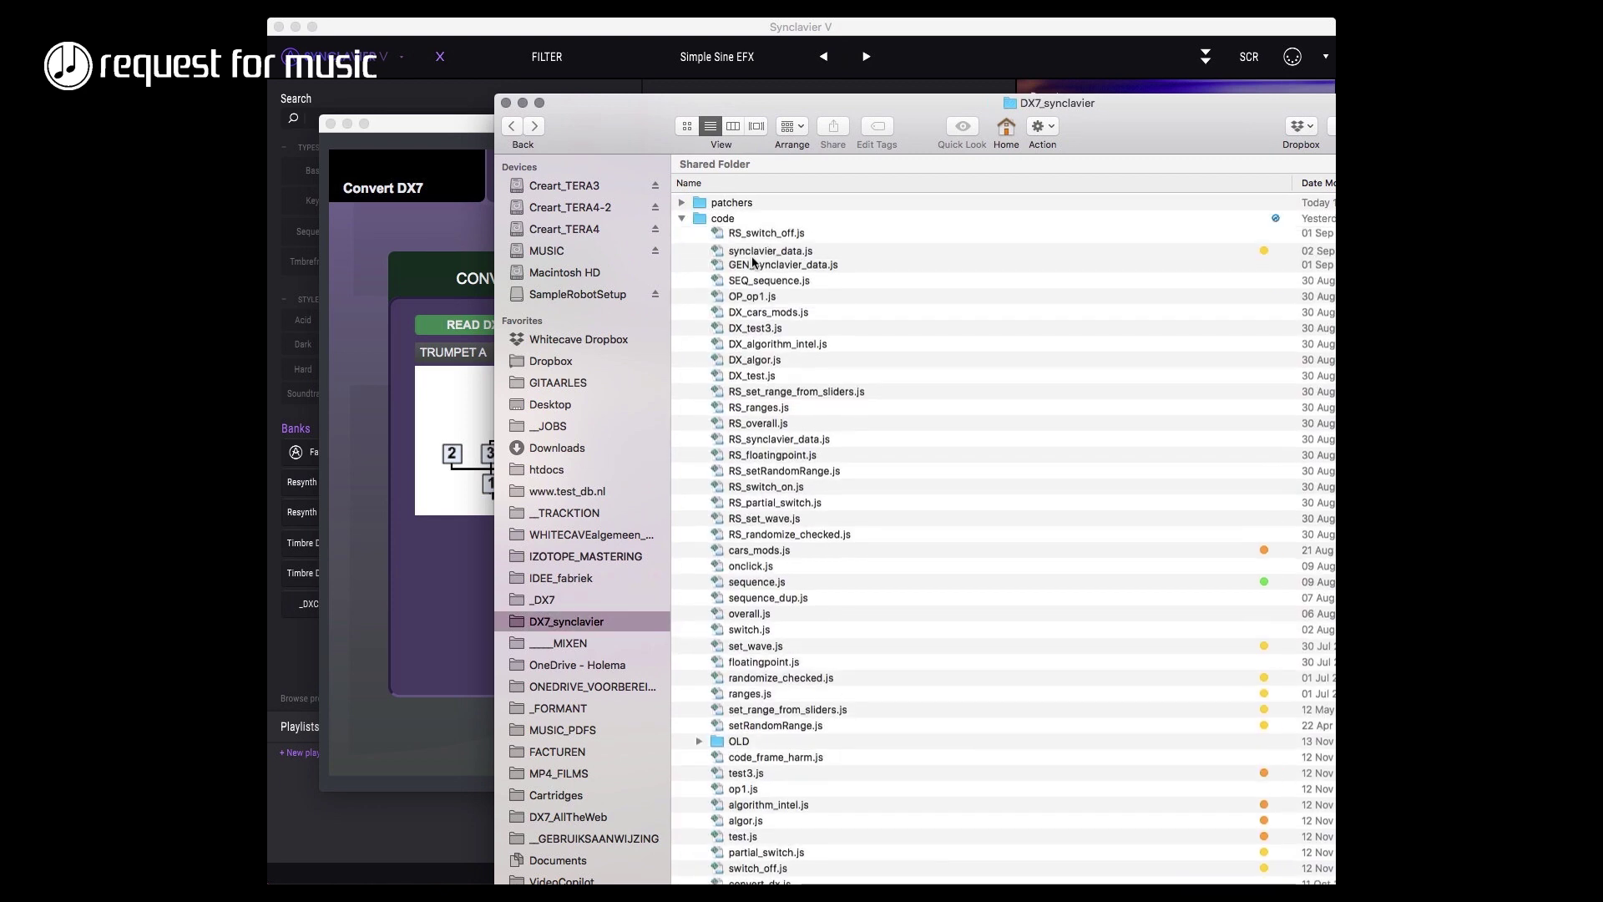
{"action": "double_click", "coordinate": [723, 203]}
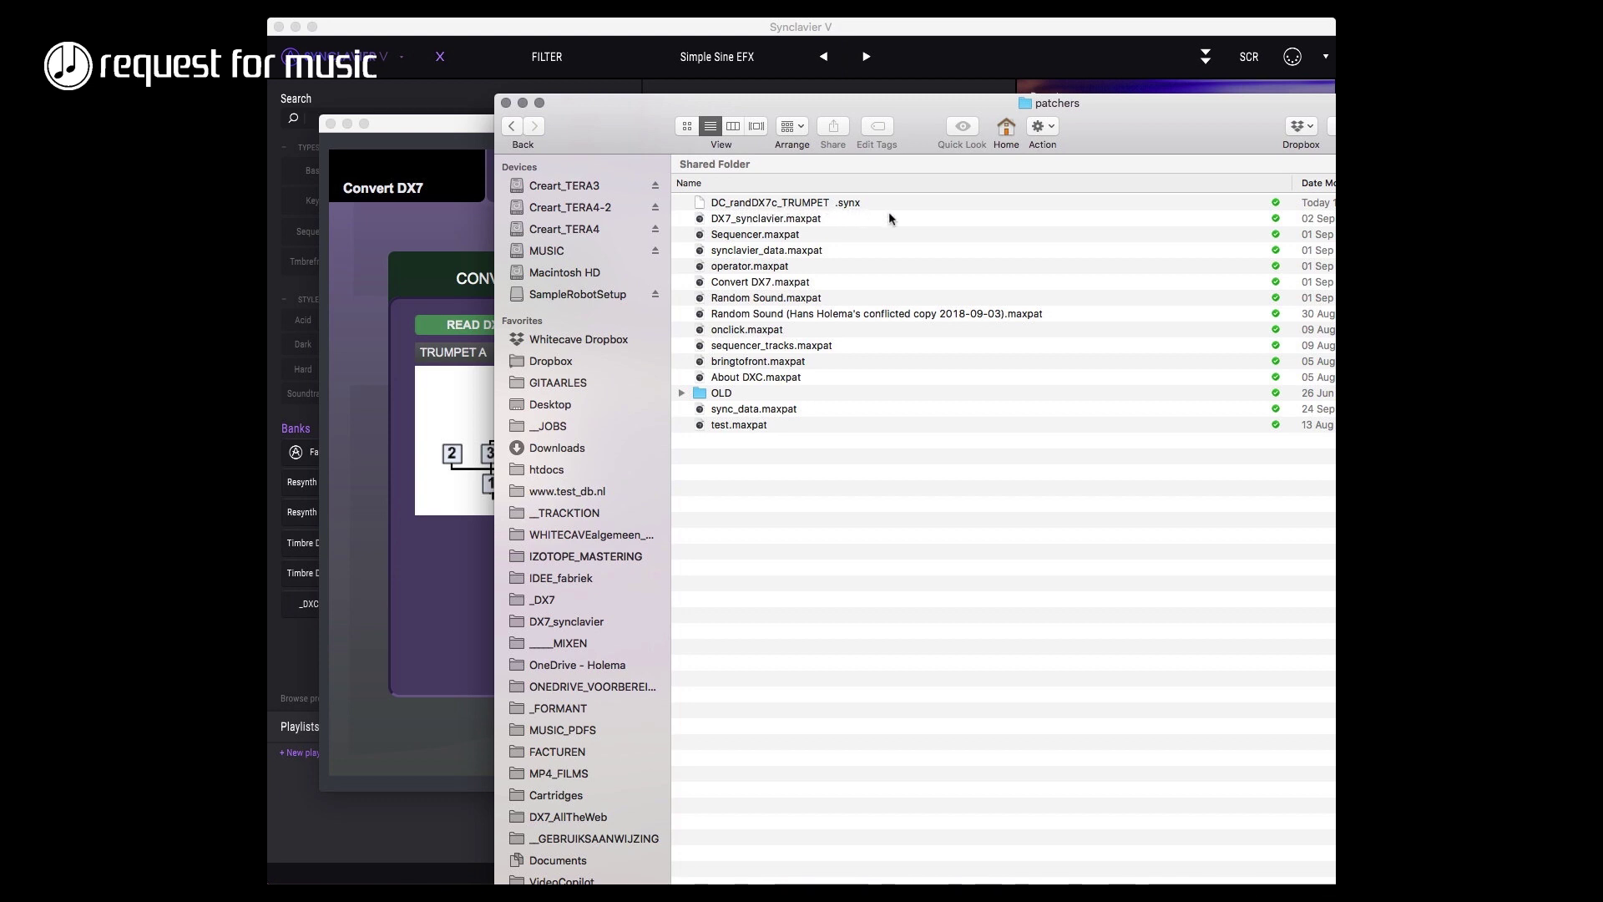
{"action": "left_click_drag", "start_coordinate": [754, 105], "coordinate": [1334, 105]}
- Import DC_randDX7c_TRUMPET .synx from DX7_synclavier/patchers via the Synclavier V menu and confirm
{"action": "left_click", "coordinate": [648, 32]}
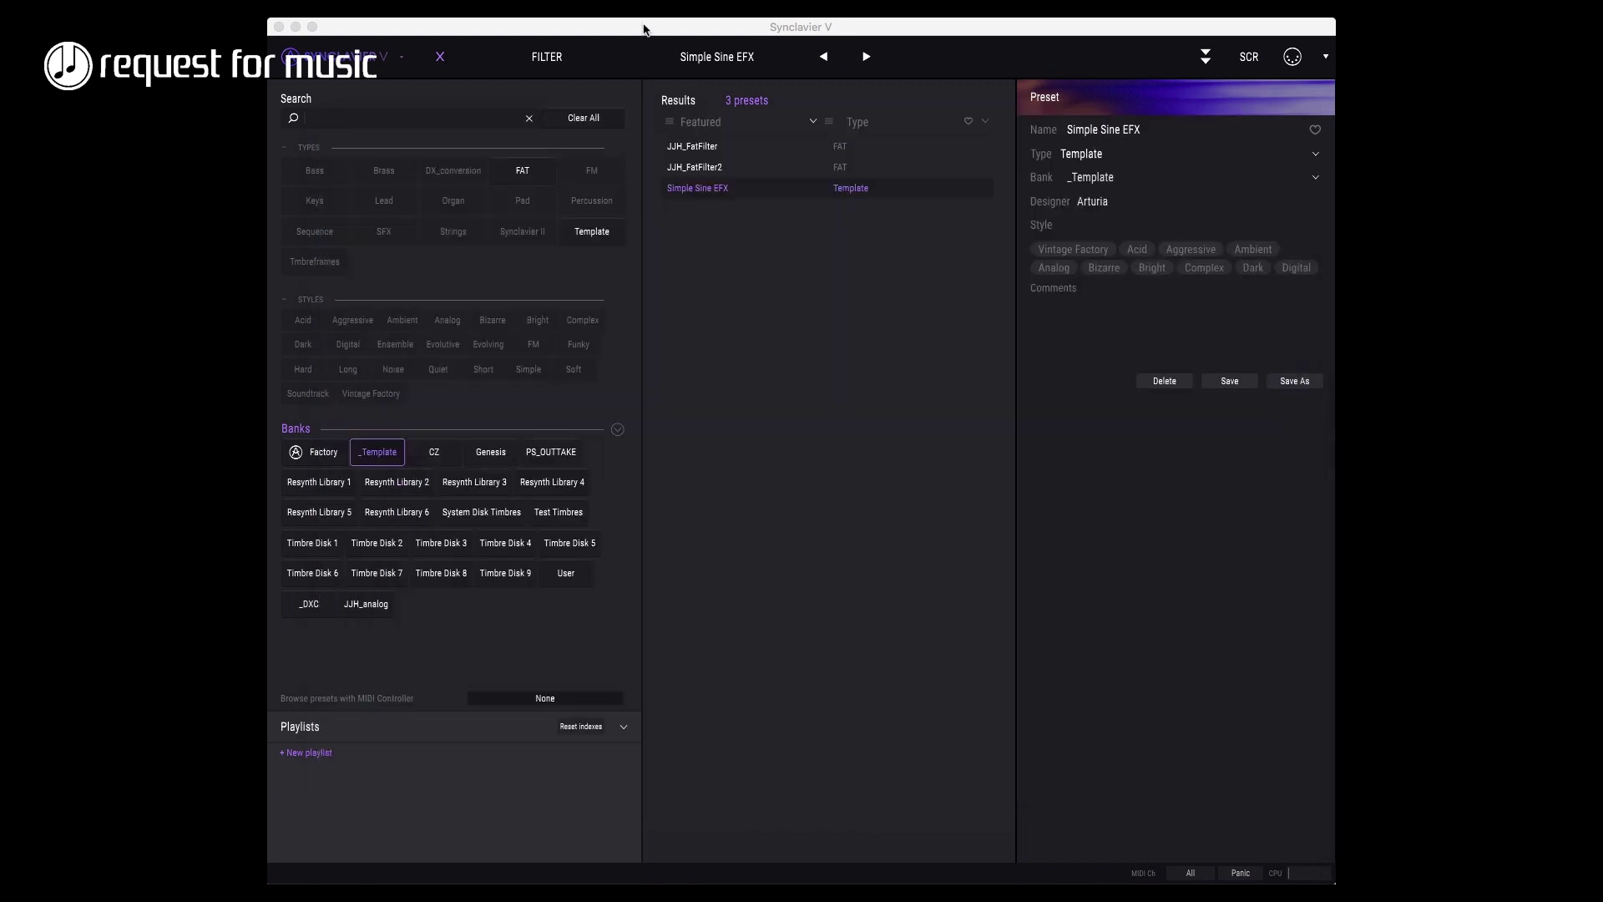
{"action": "left_click", "coordinate": [323, 62]}
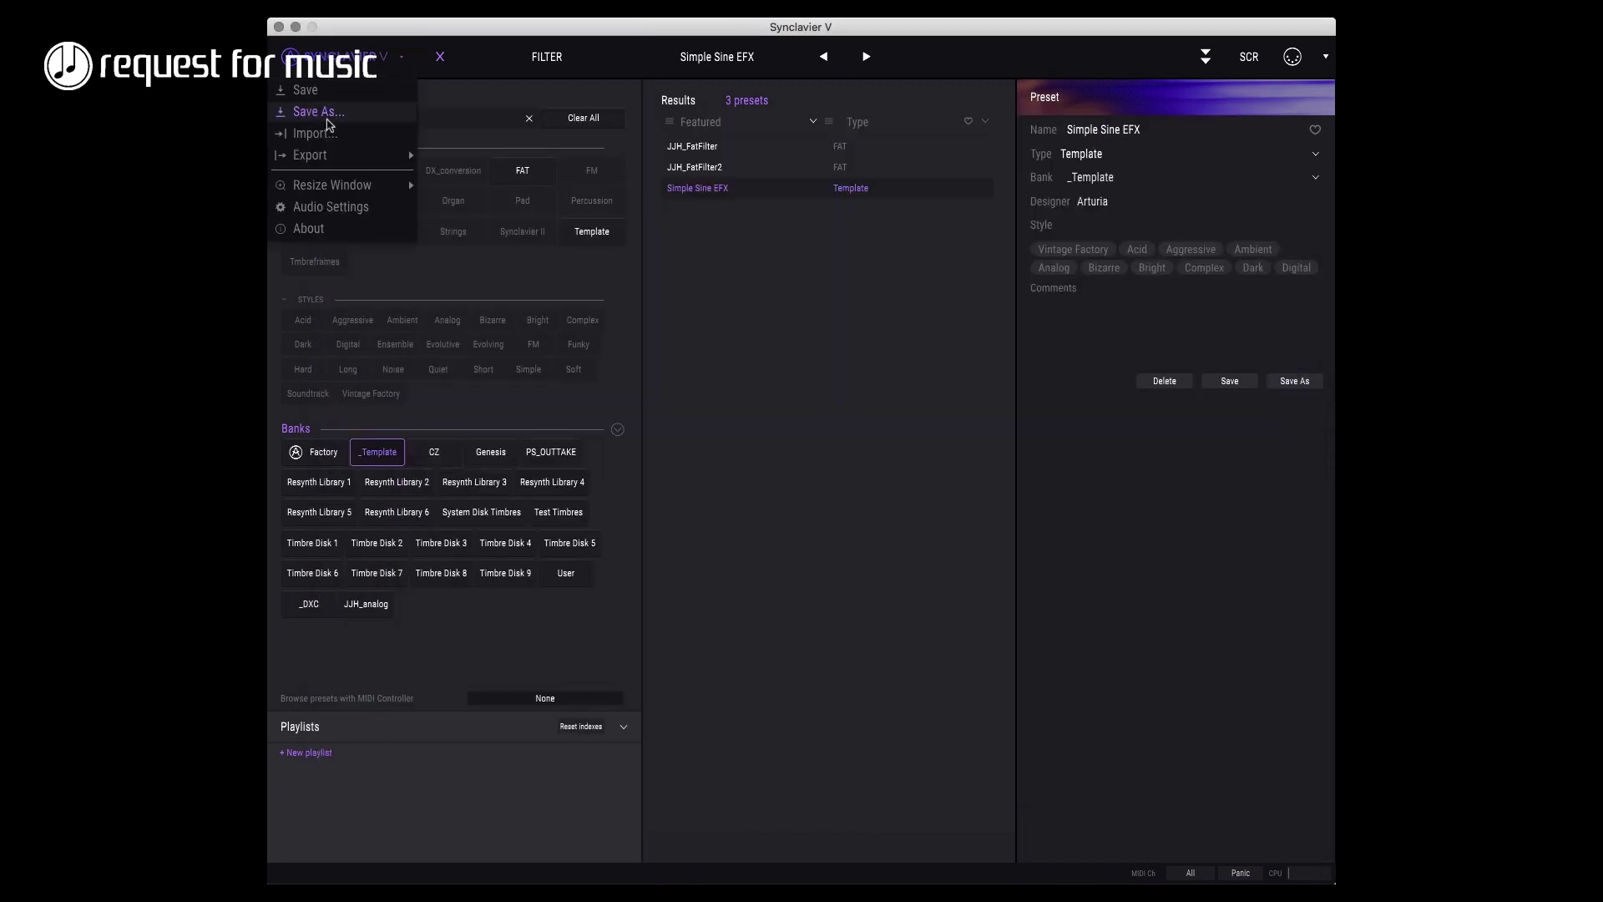
{"action": "left_click", "coordinate": [328, 141]}
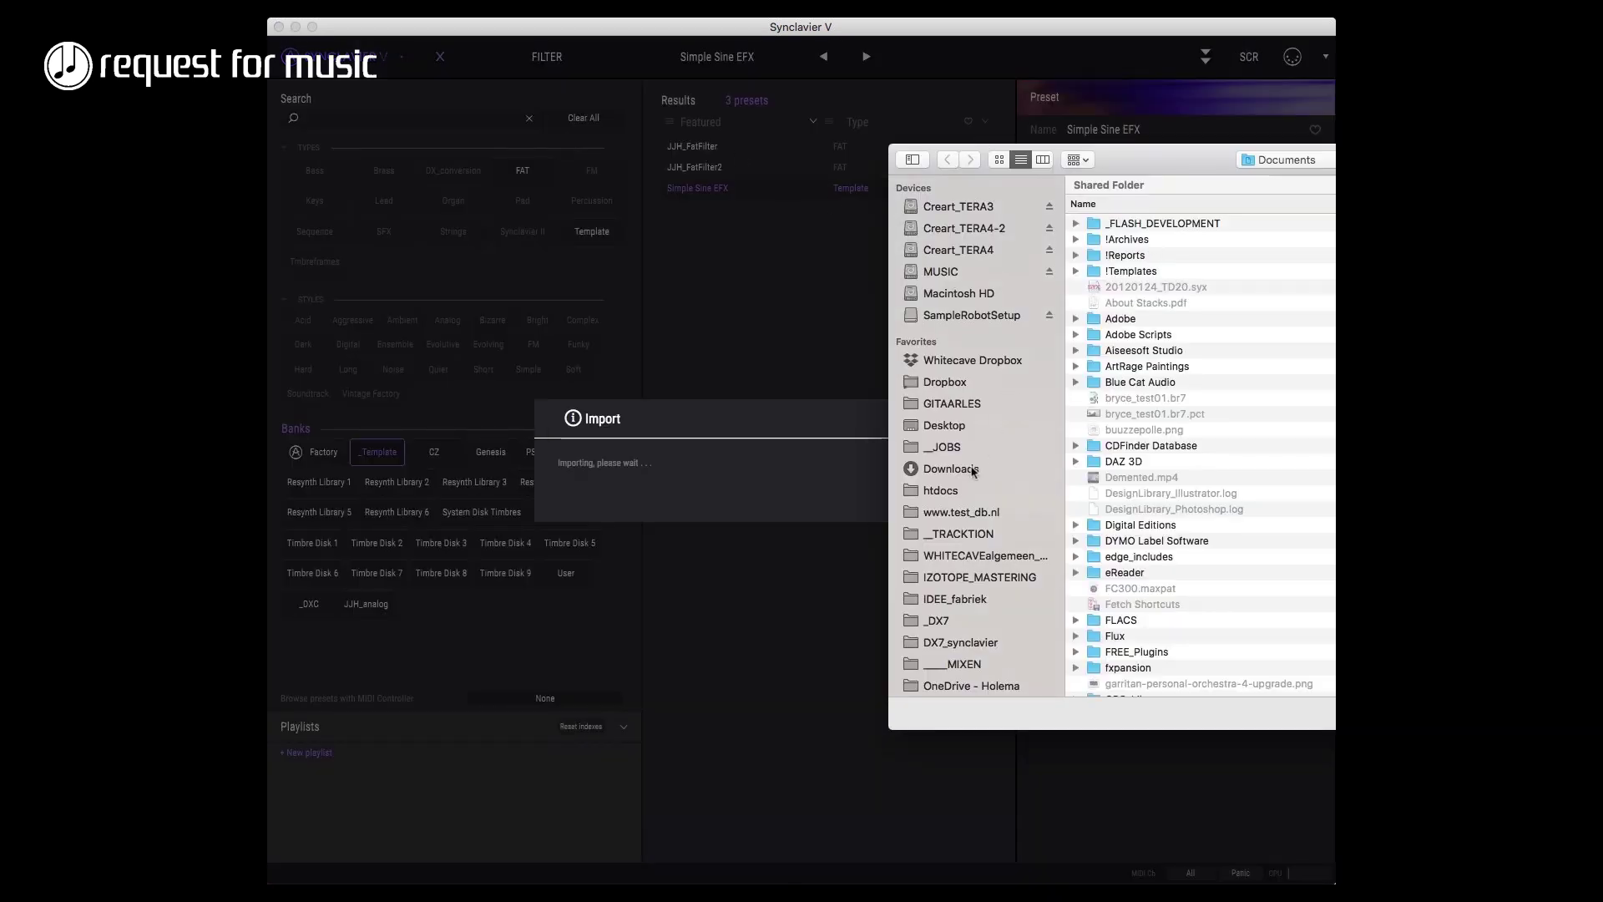
{"action": "left_click", "coordinate": [958, 643]}
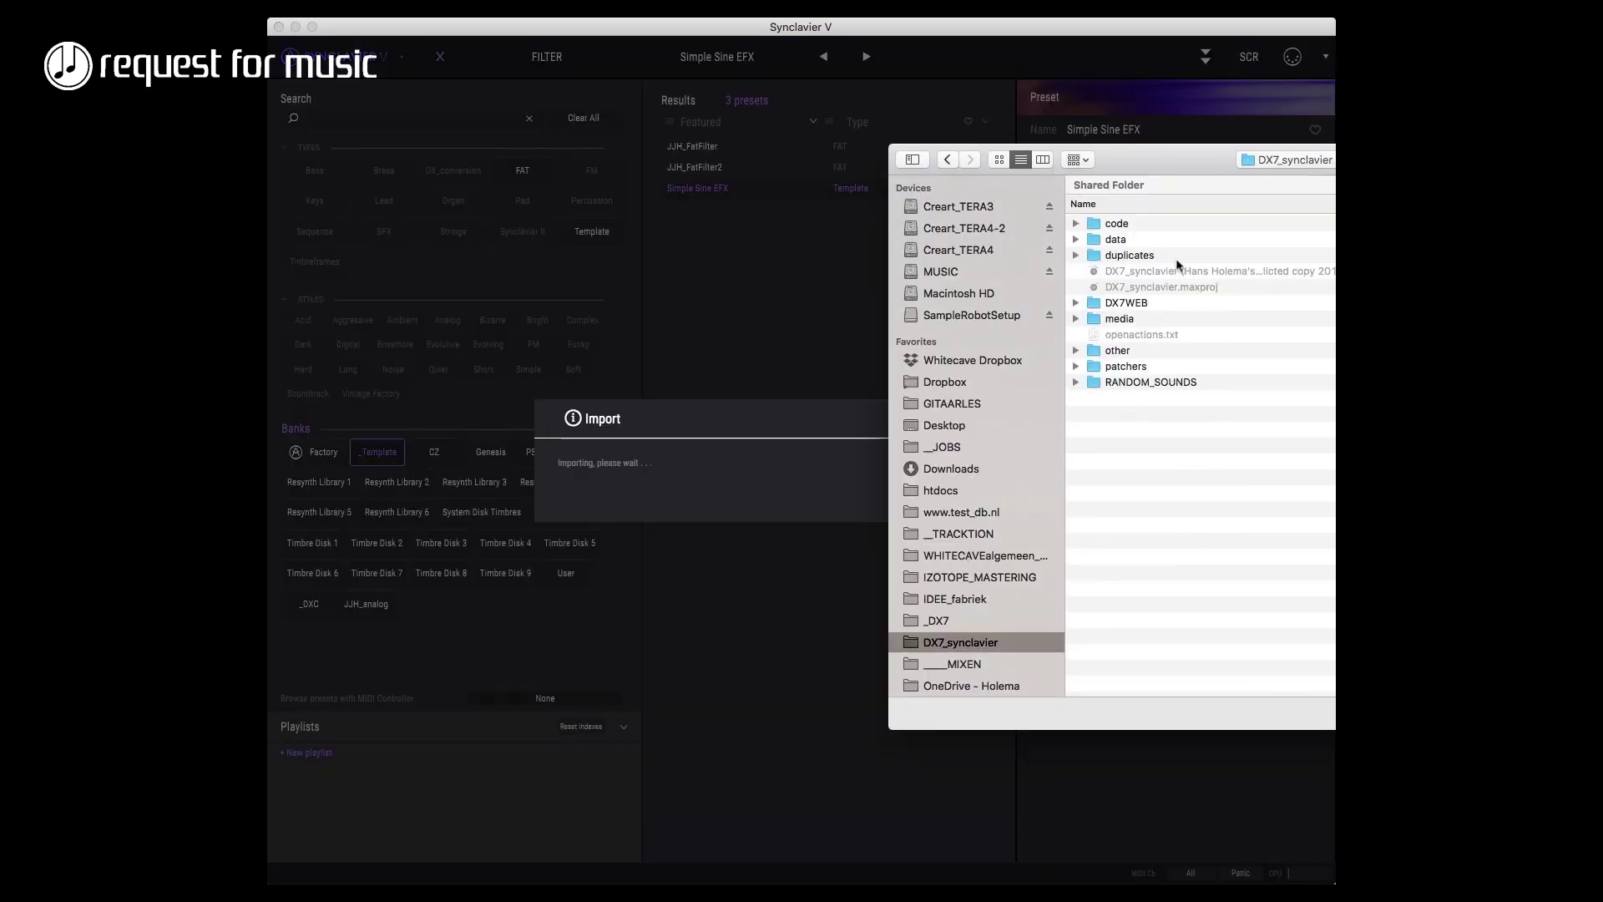
{"action": "double_click", "coordinate": [1134, 367]}
{"action": "double_click", "coordinate": [1163, 272]}
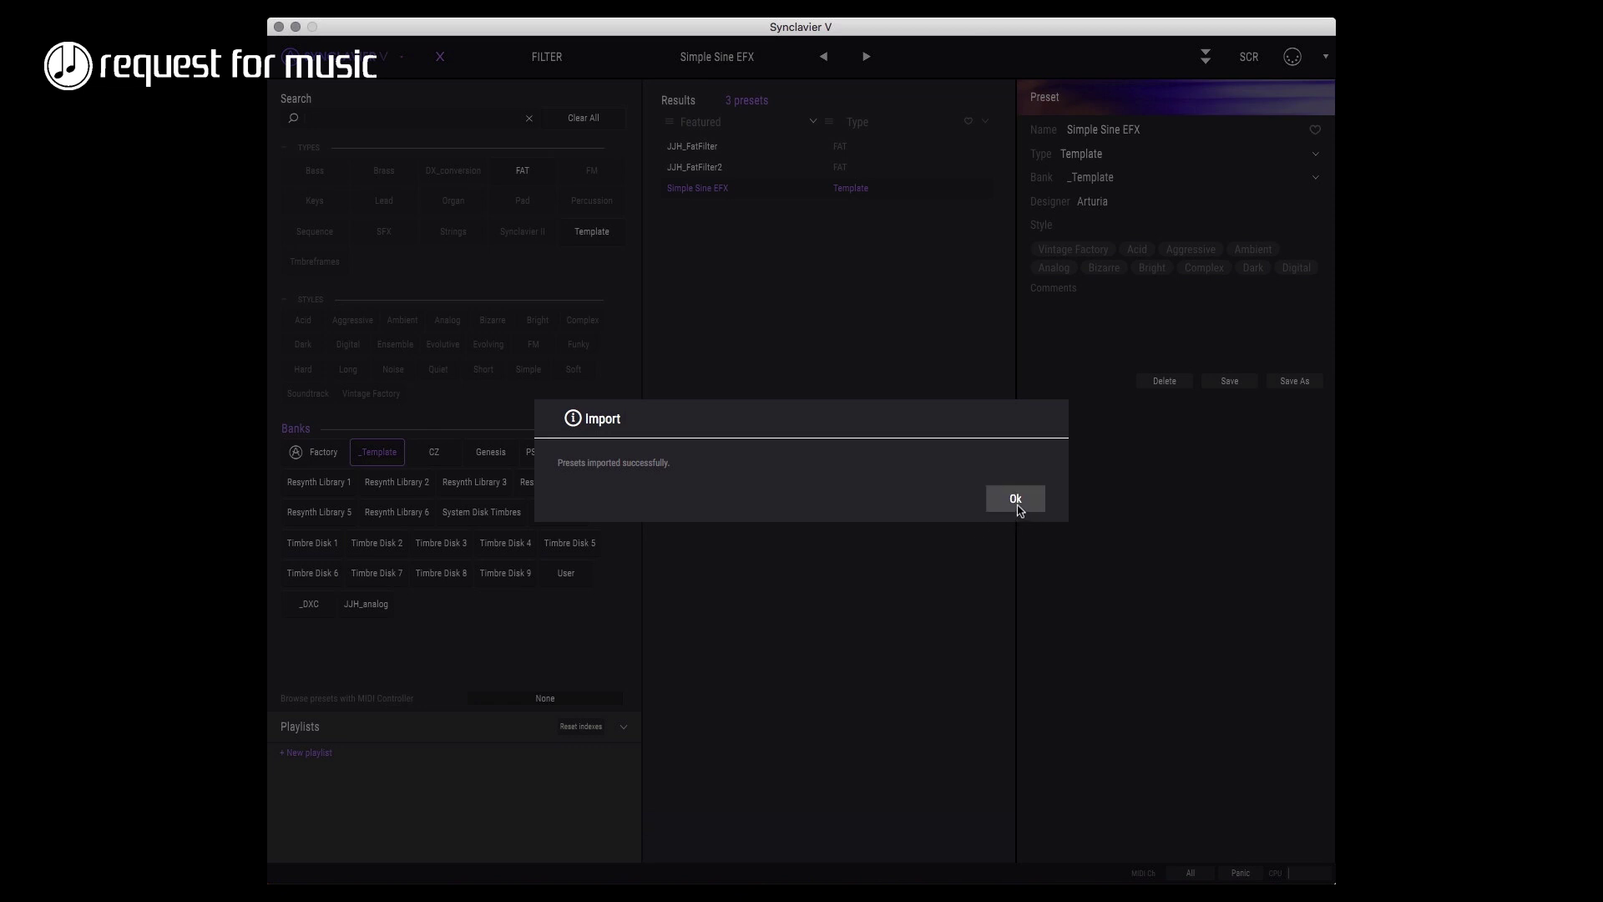
{"action": "left_click", "coordinate": [1016, 500]}
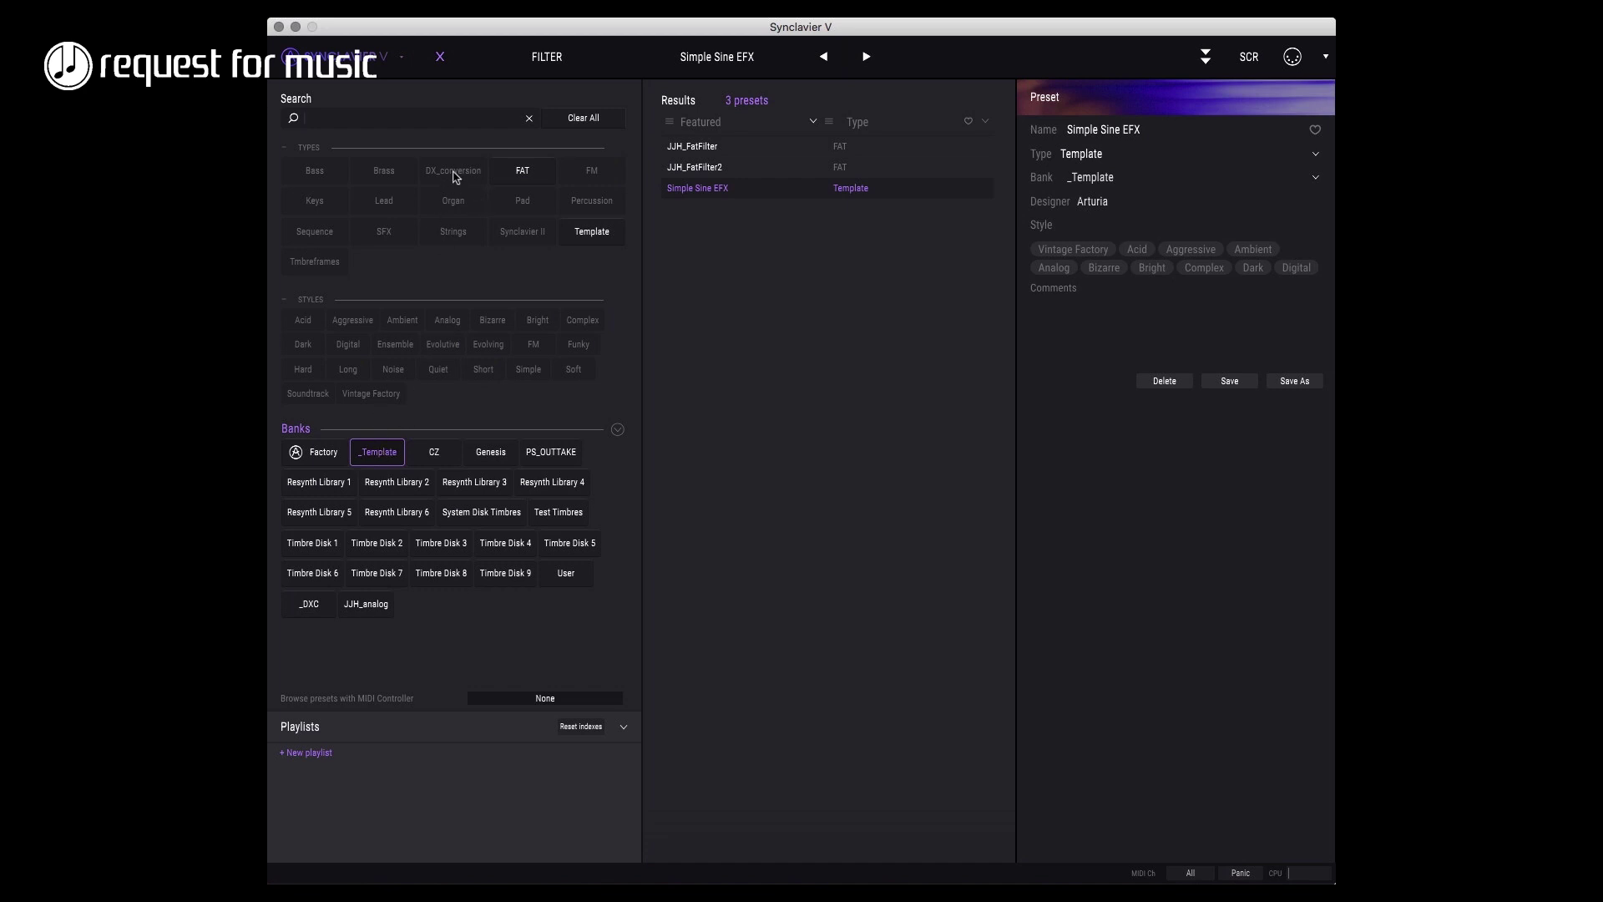
- Clear the _Template bank, filter to DX_conversion, and load DC_randDX7c_TRUMPET
{"action": "left_click", "coordinate": [377, 452]}
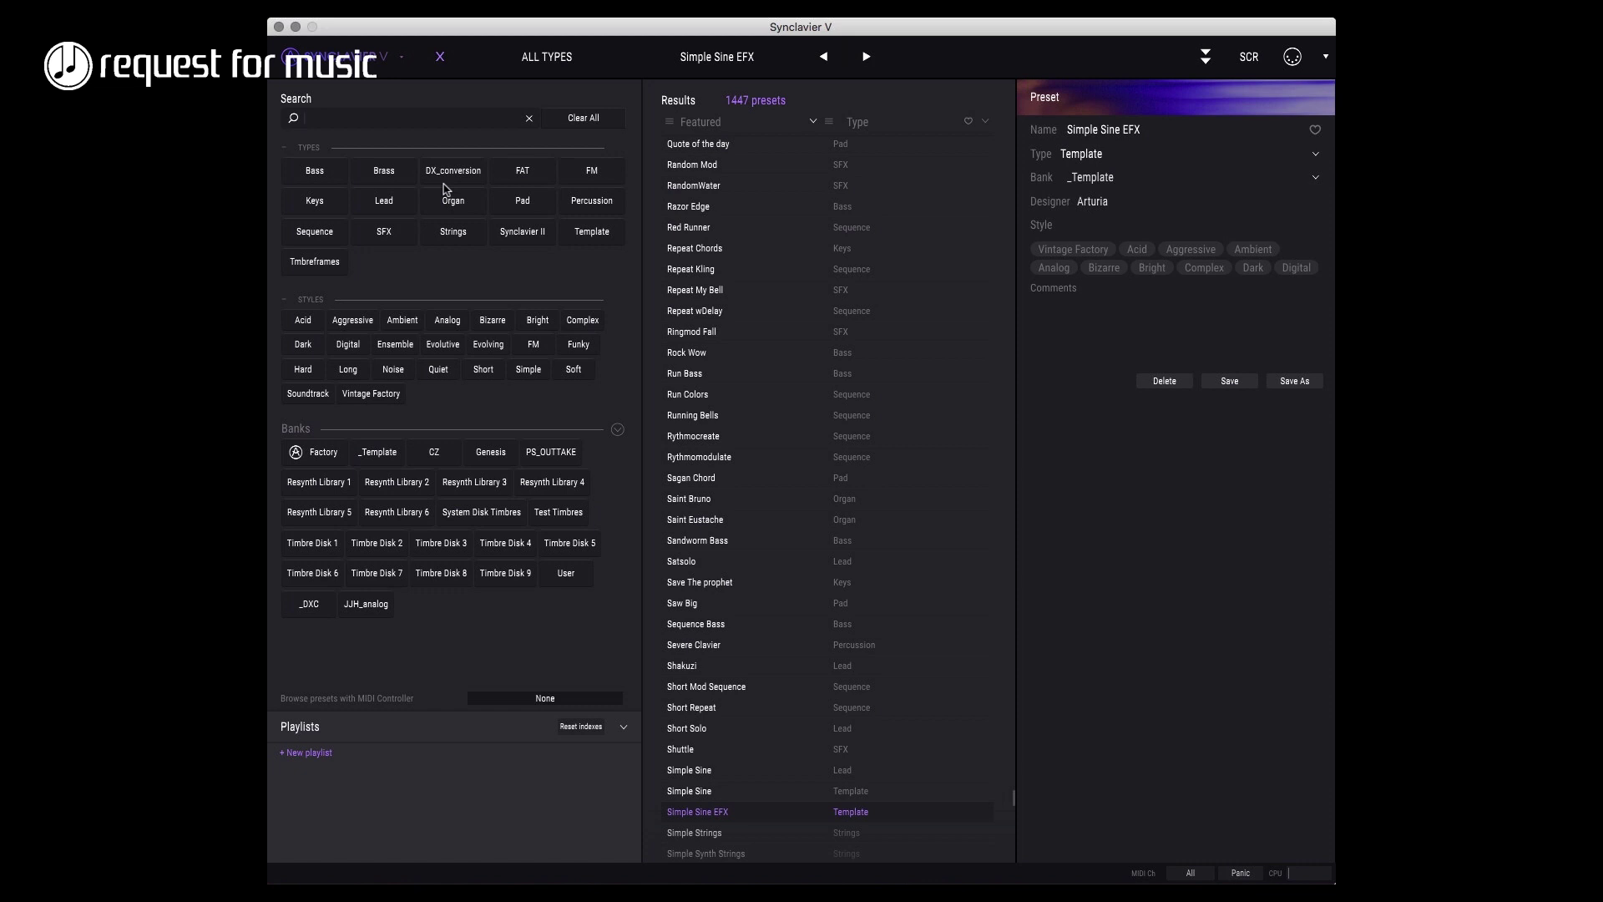
{"action": "left_click", "coordinate": [447, 179]}
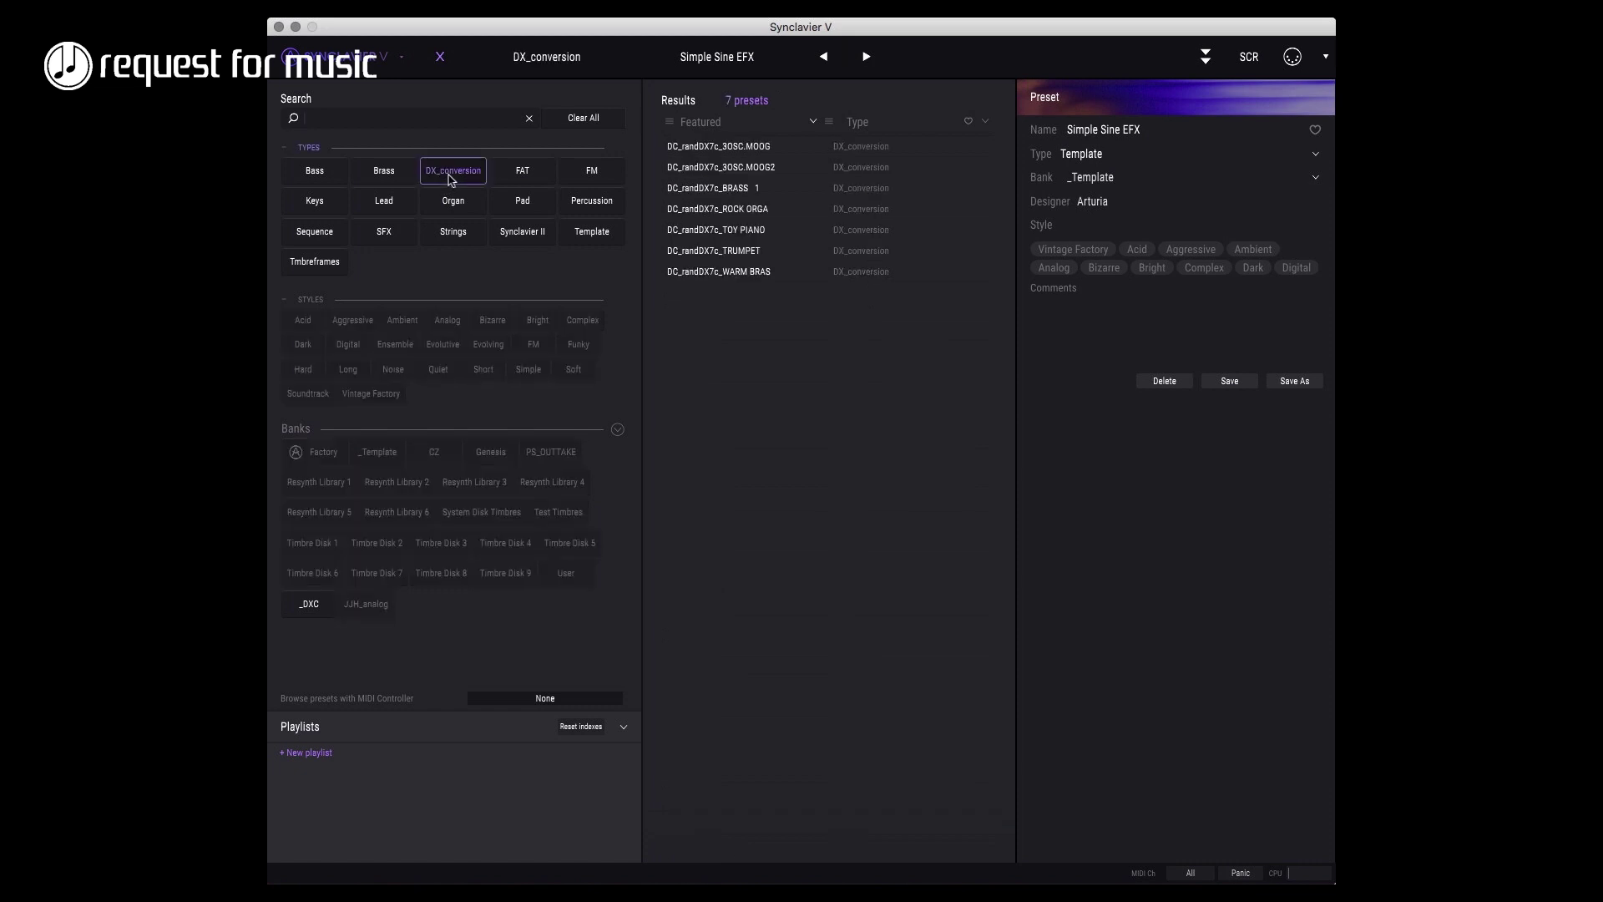
{"action": "double_click", "coordinate": [754, 251]}
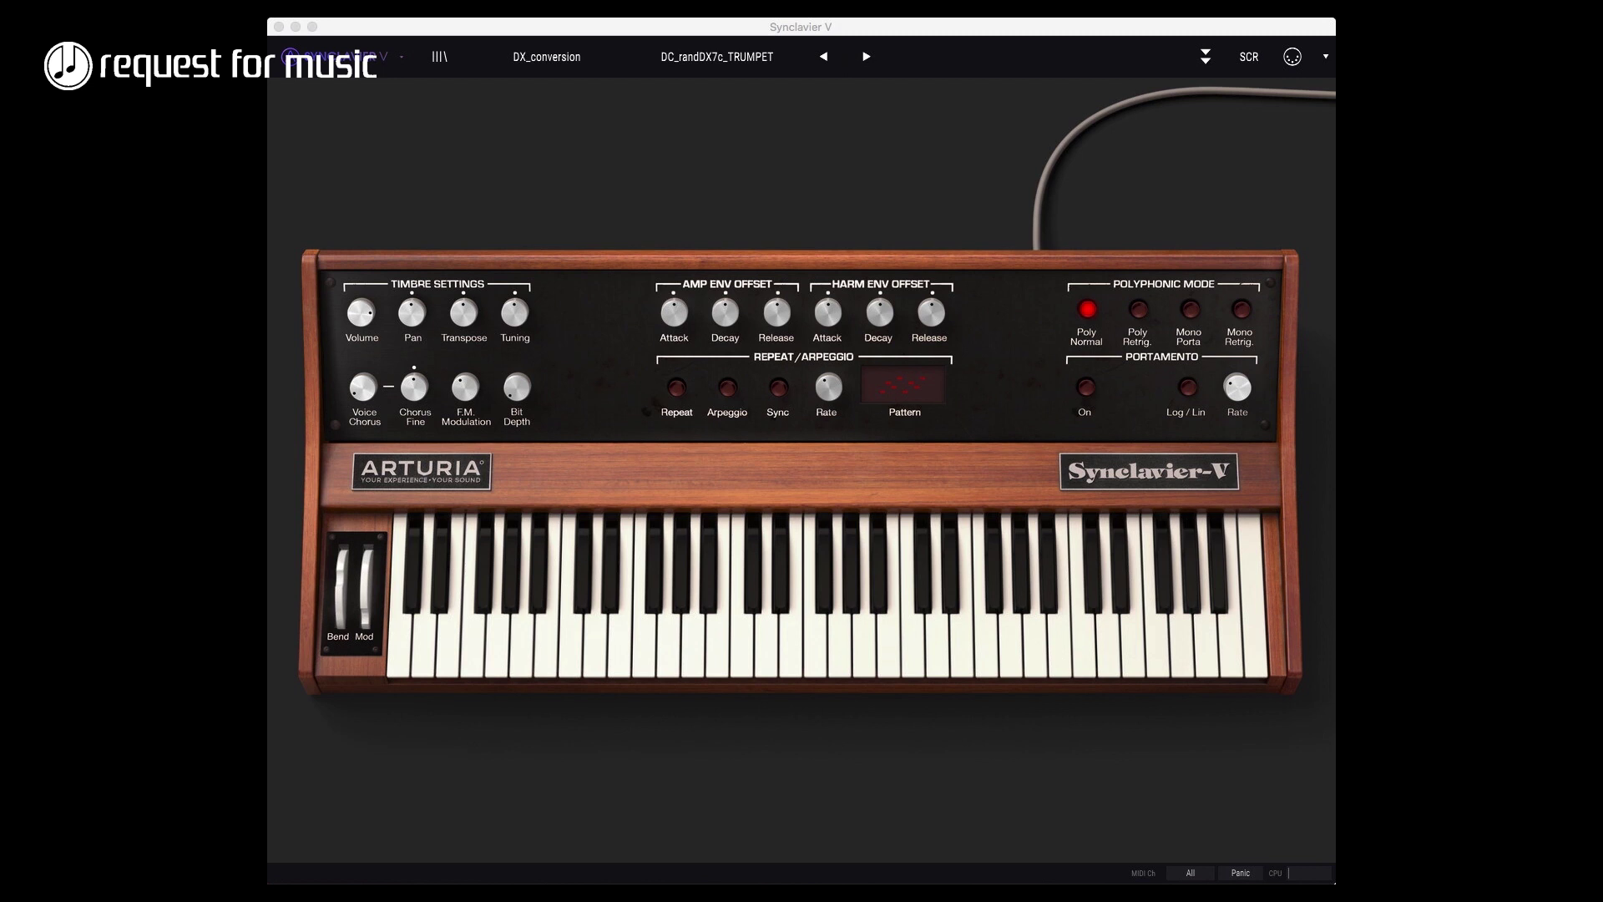
- Open DX7_synclavier's Random sound page and show the carrier wave options
{"action": "key", "text": "super+Tab"}
{"action": "key", "text": "super+Tab"}
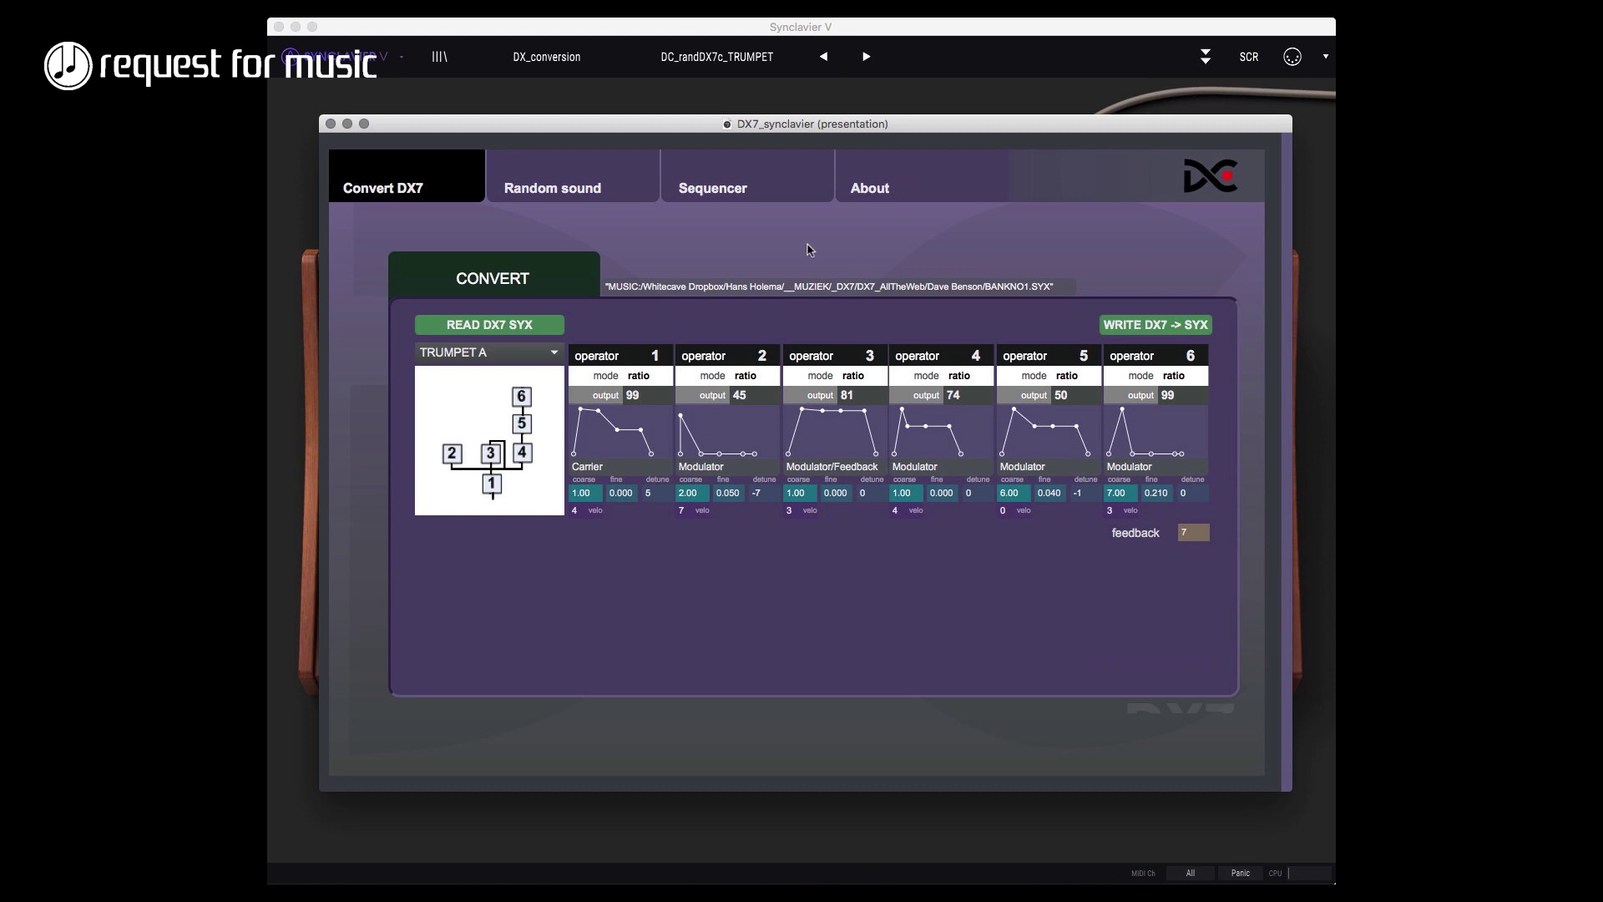
{"action": "left_click", "coordinate": [561, 187]}
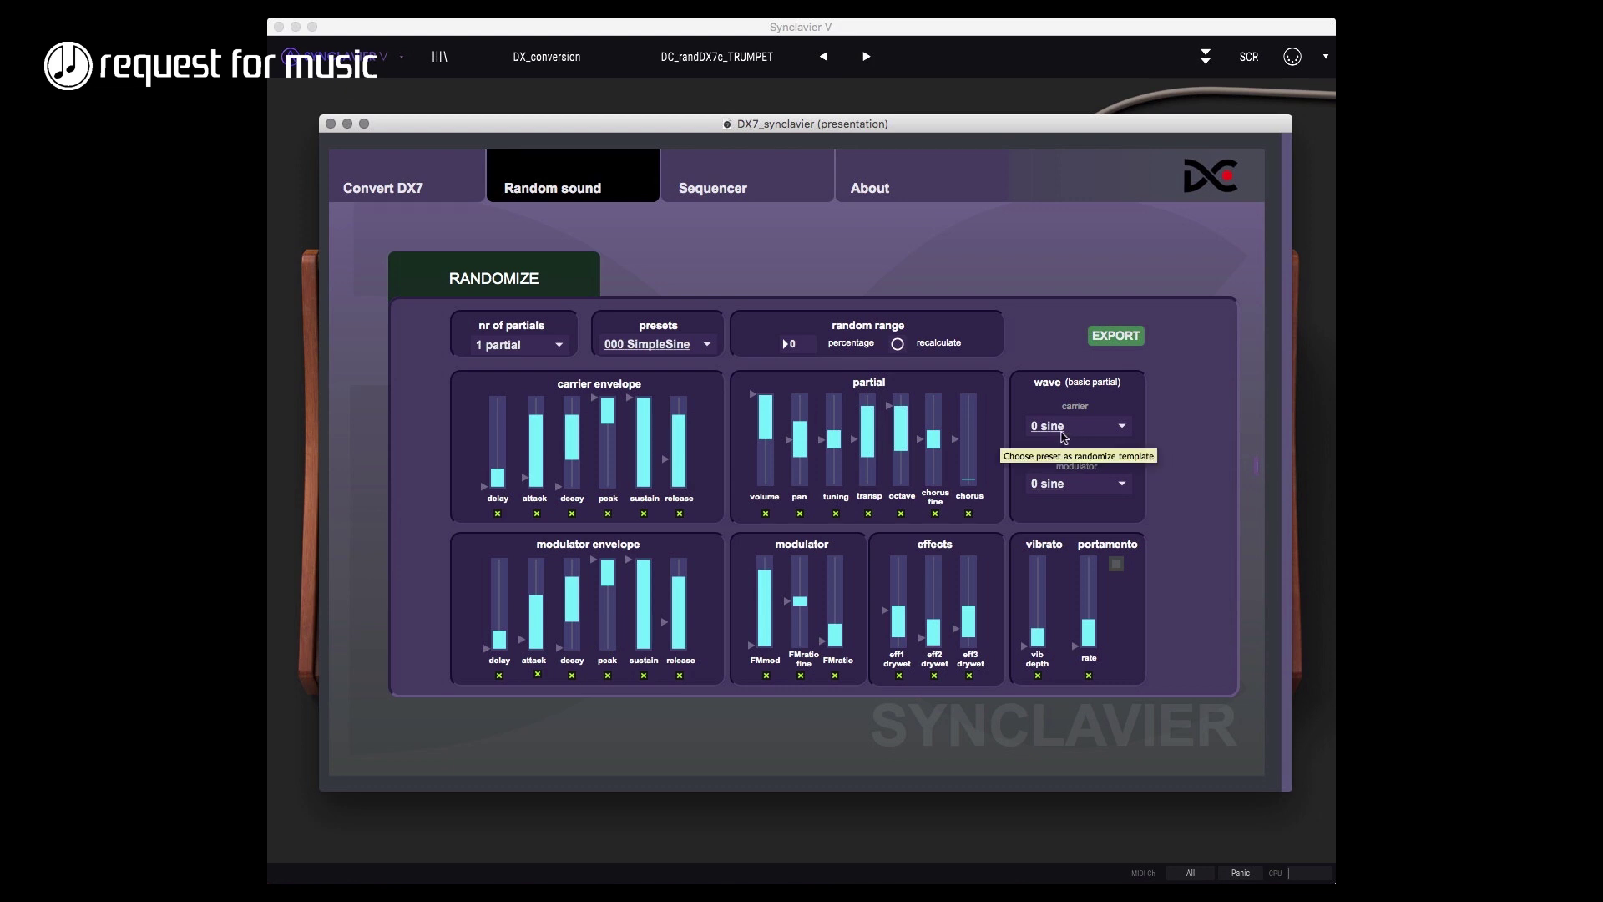
{"action": "left_click", "coordinate": [1046, 429]}
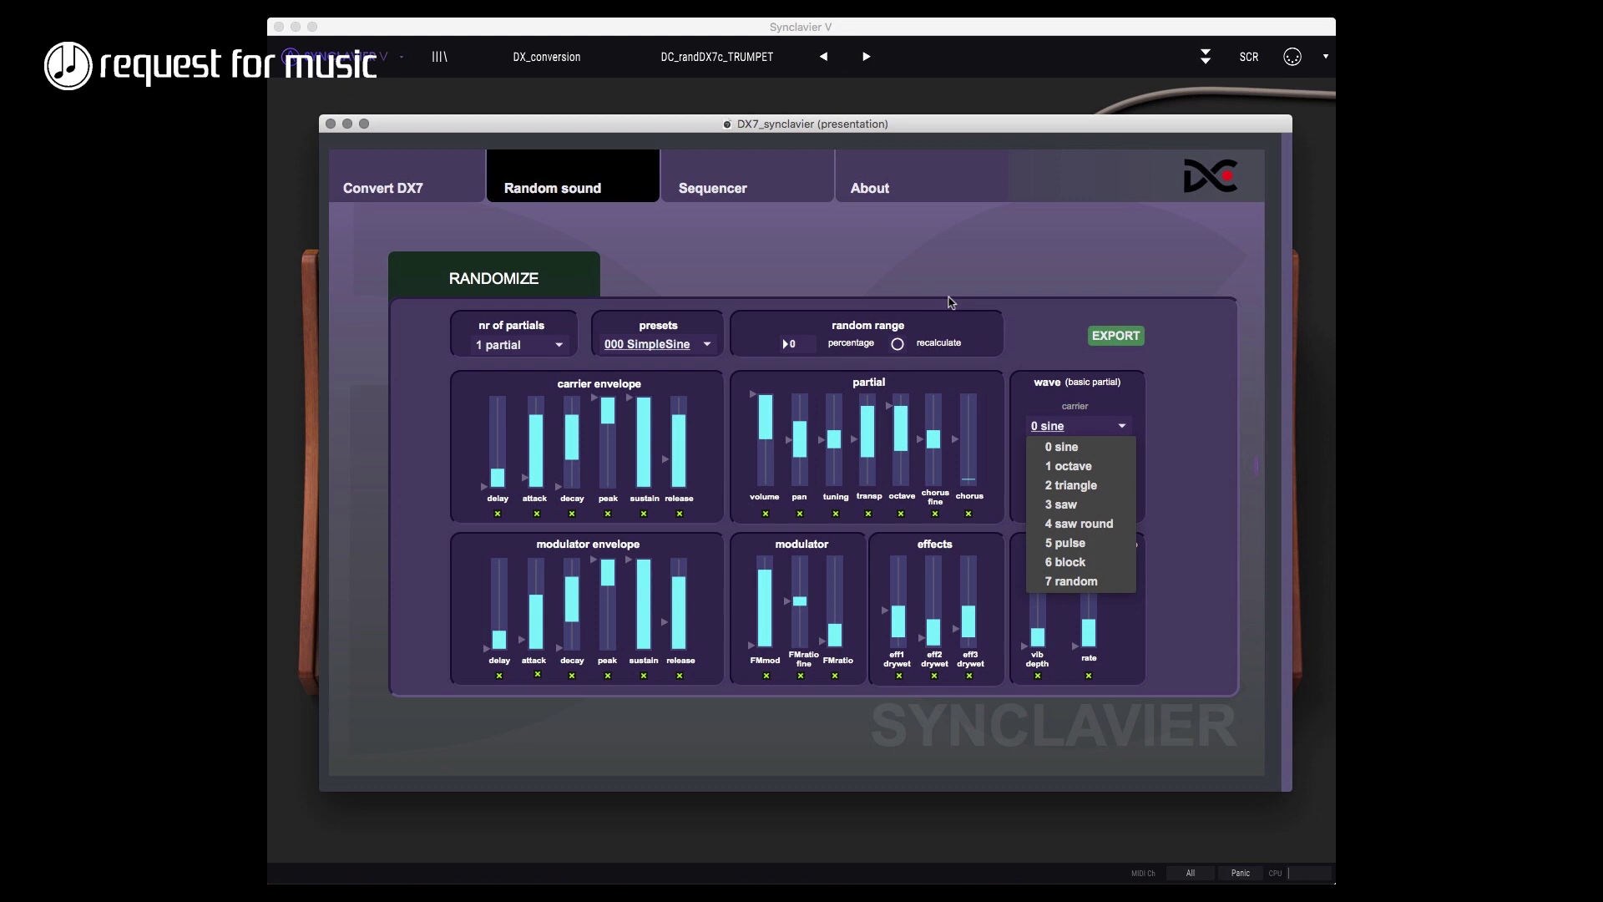
- Close the carrier list and try templates 000 SimpleSine, 001 Synbass and 002 Synbrass
{"action": "left_click", "coordinate": [950, 287]}
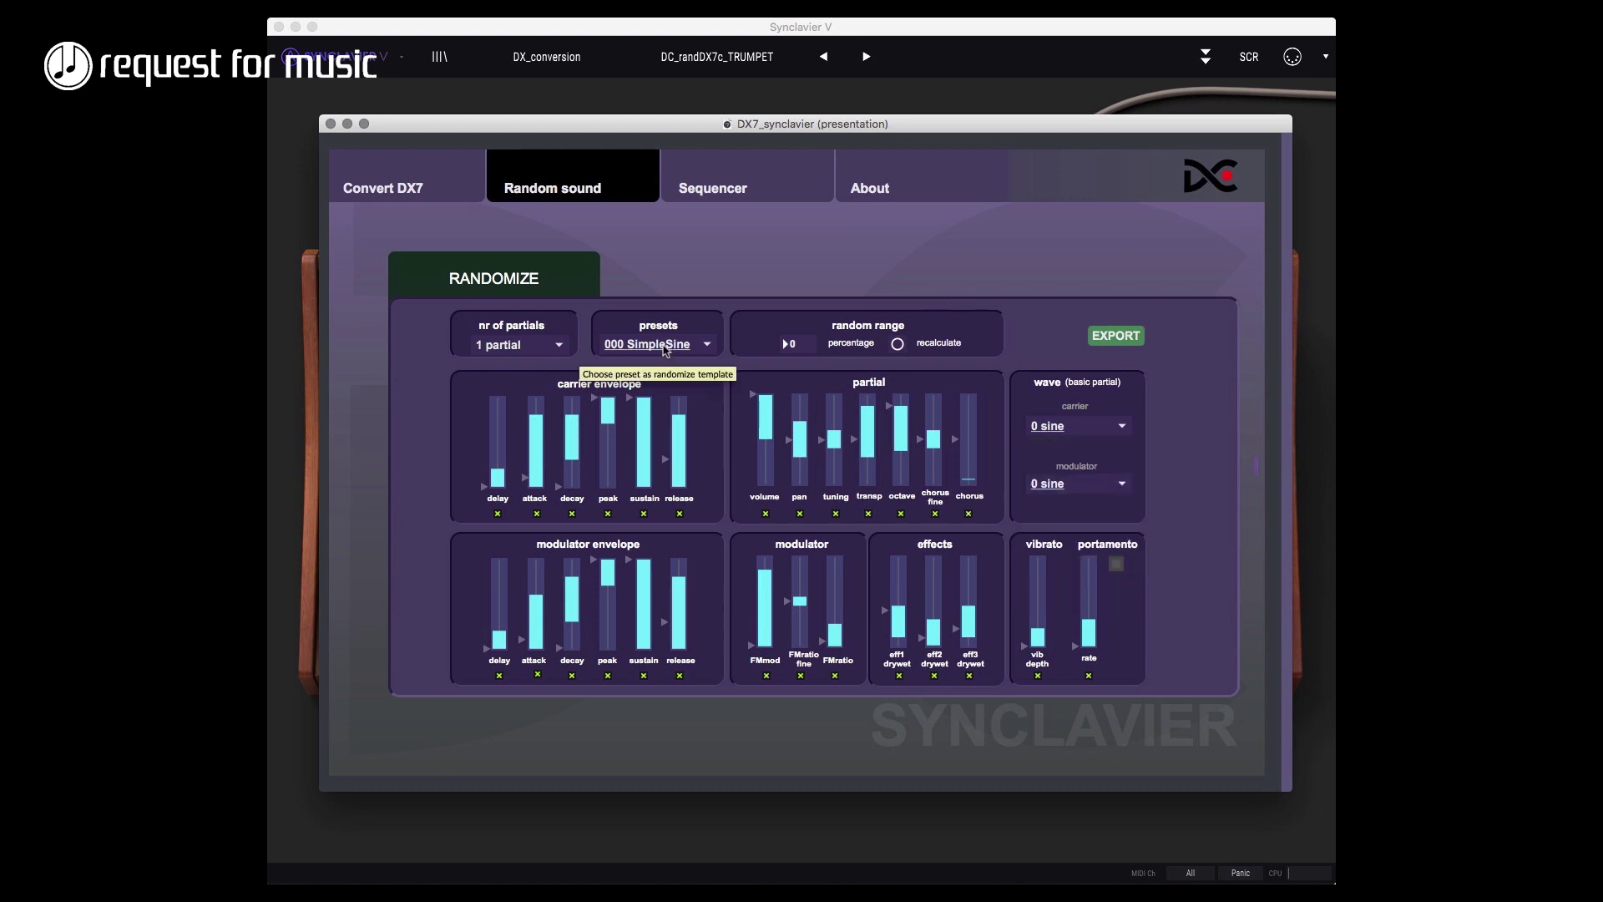
{"action": "left_click", "coordinate": [664, 349]}
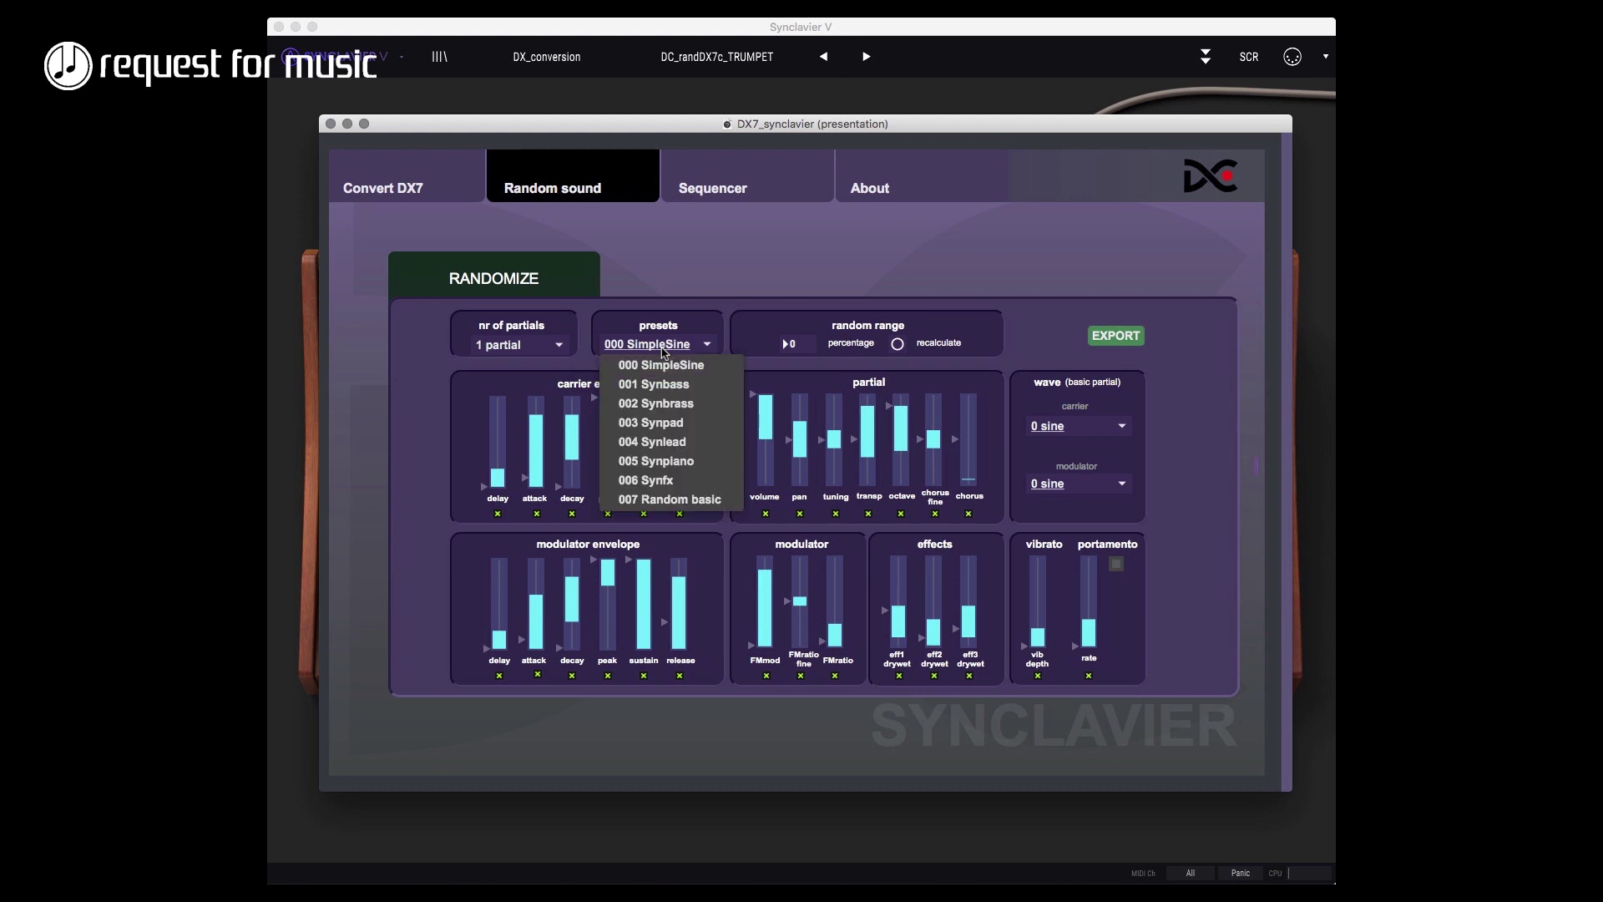
{"action": "left_click", "coordinate": [662, 368]}
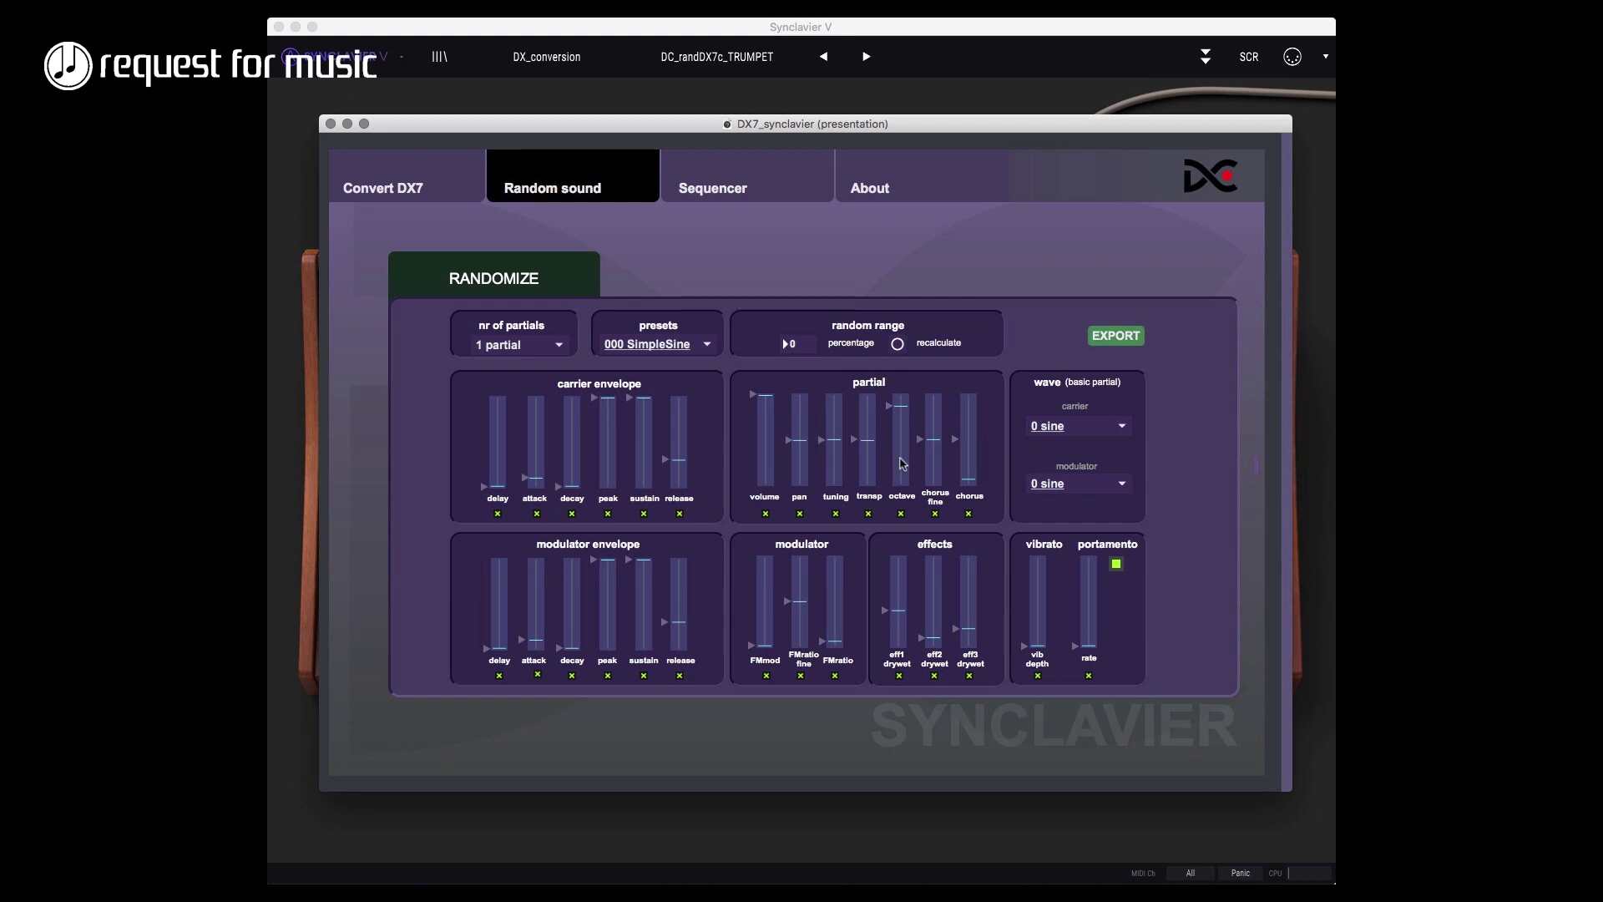
{"action": "left_click", "coordinate": [651, 352]}
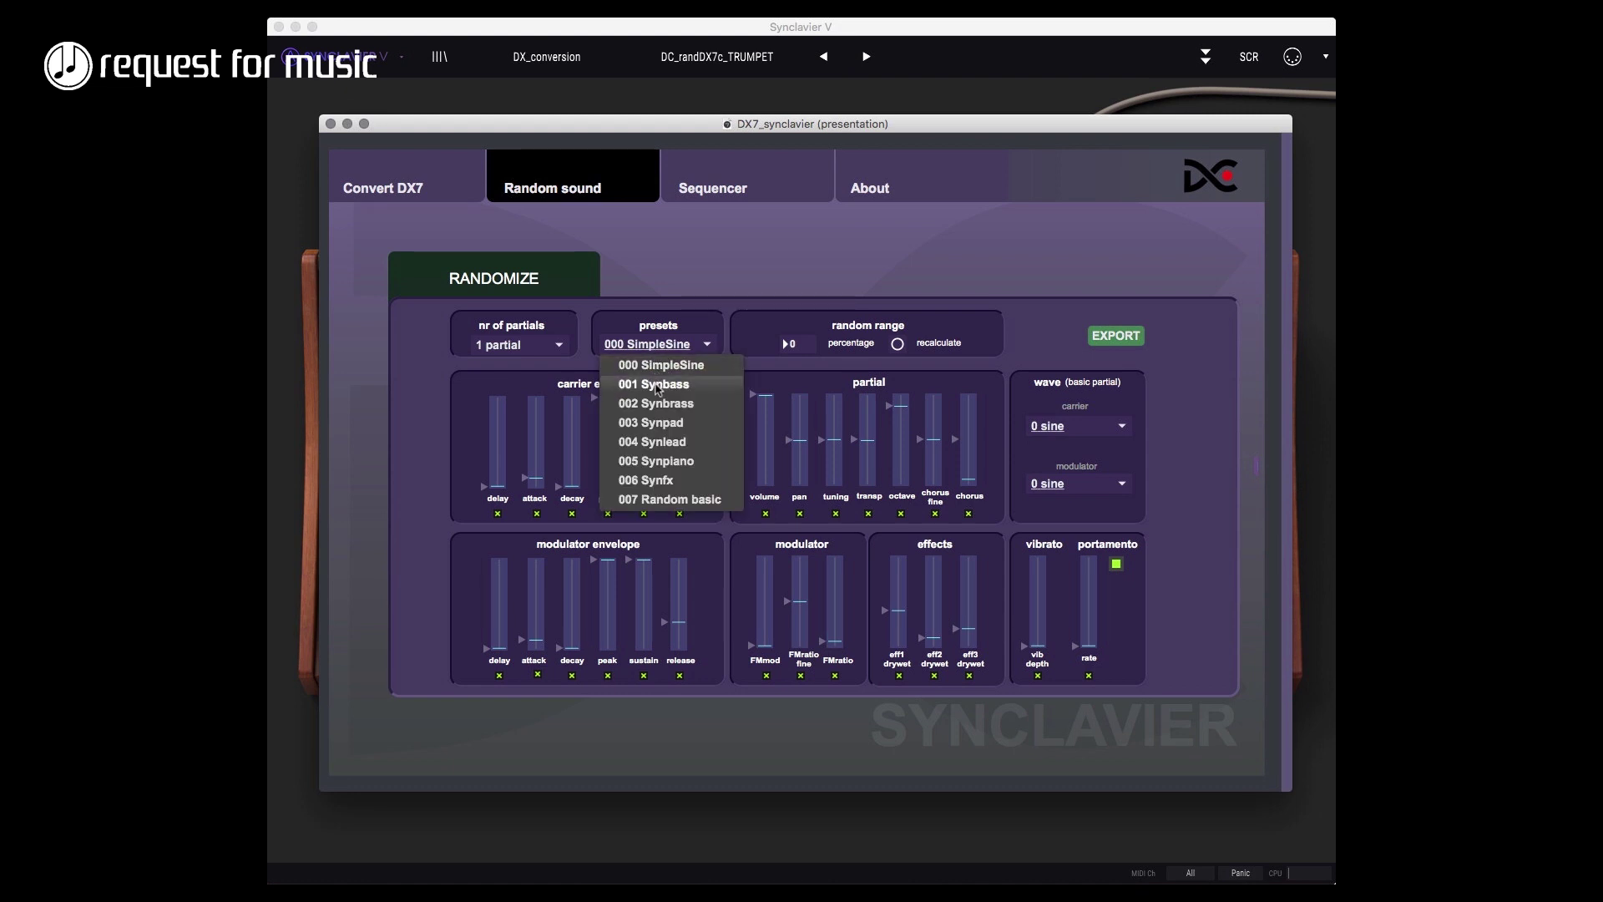
{"action": "left_click", "coordinate": [658, 386]}
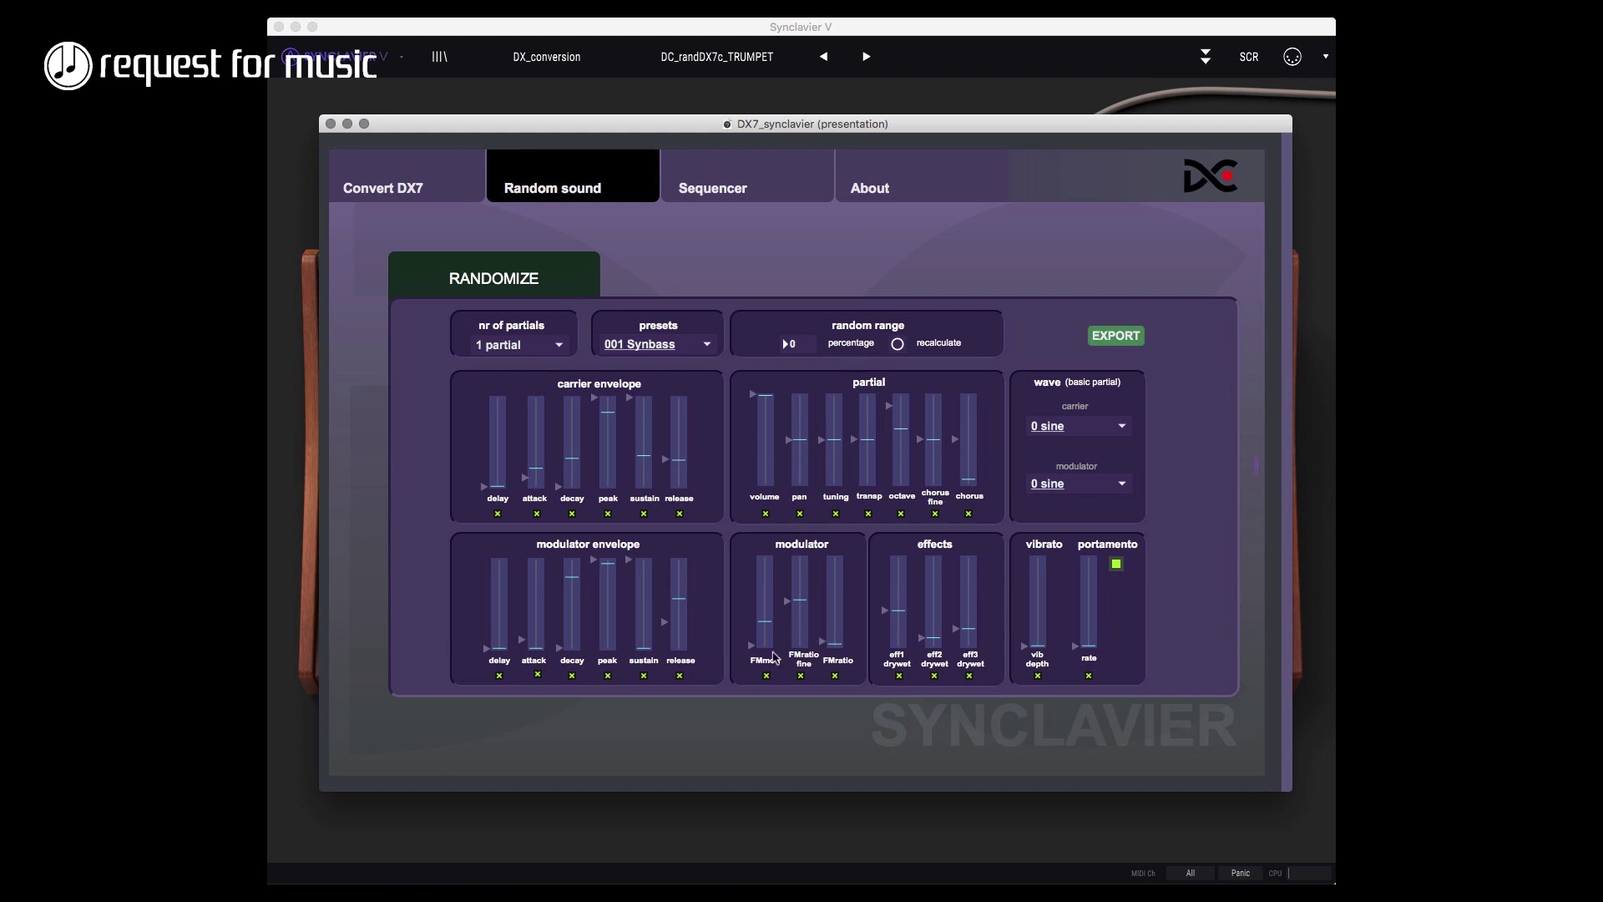
{"action": "left_click", "coordinate": [652, 345]}
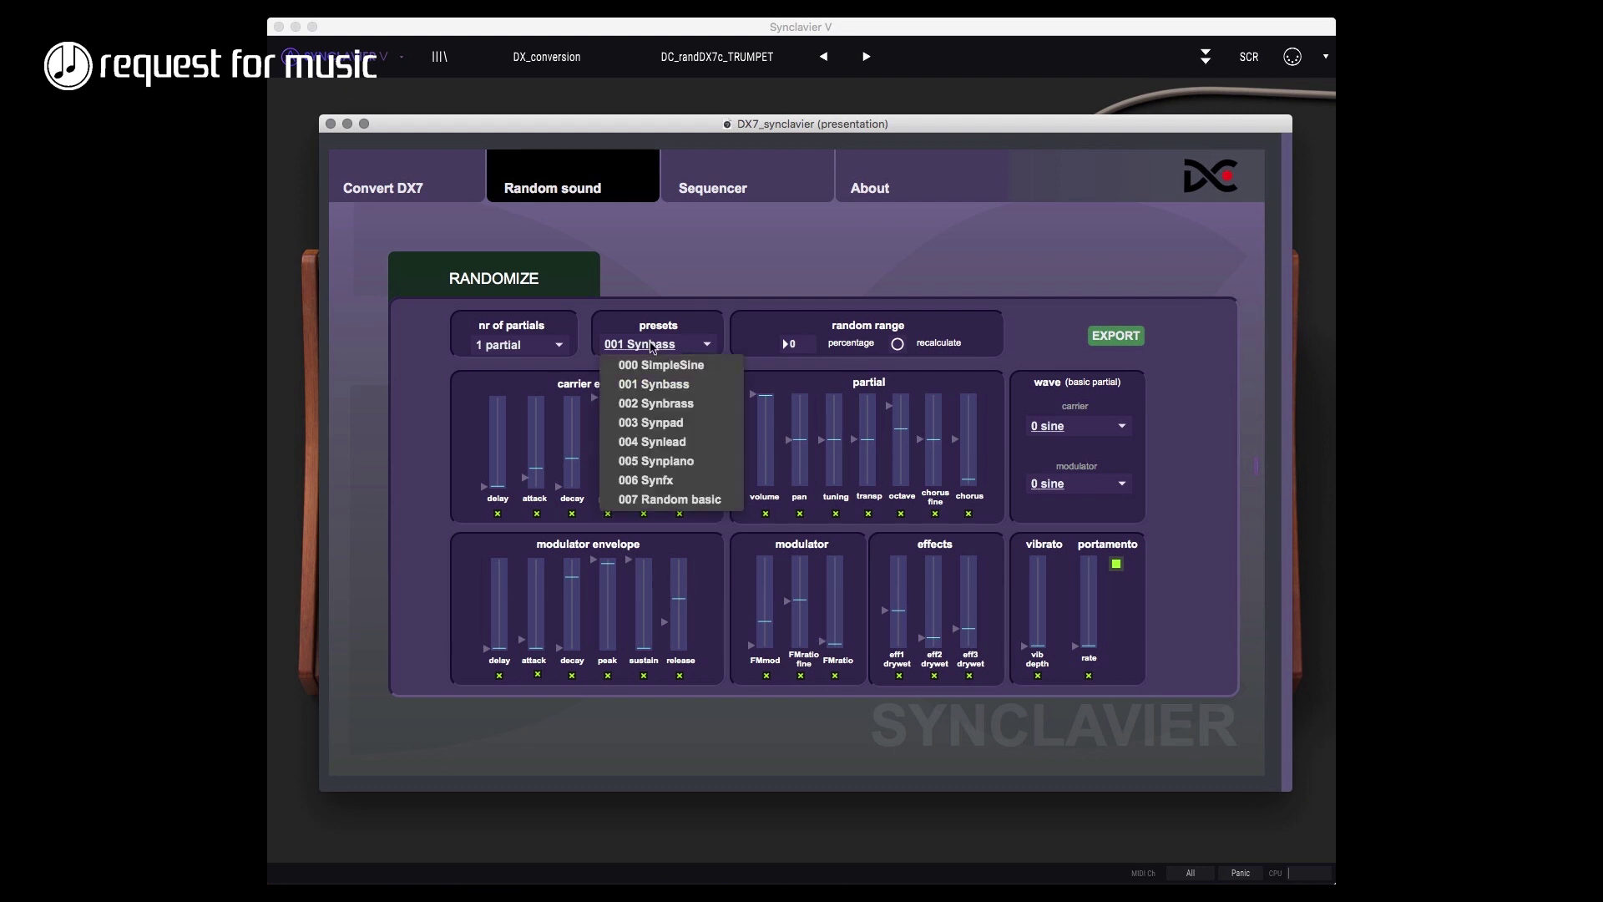
{"action": "left_click", "coordinate": [657, 404]}
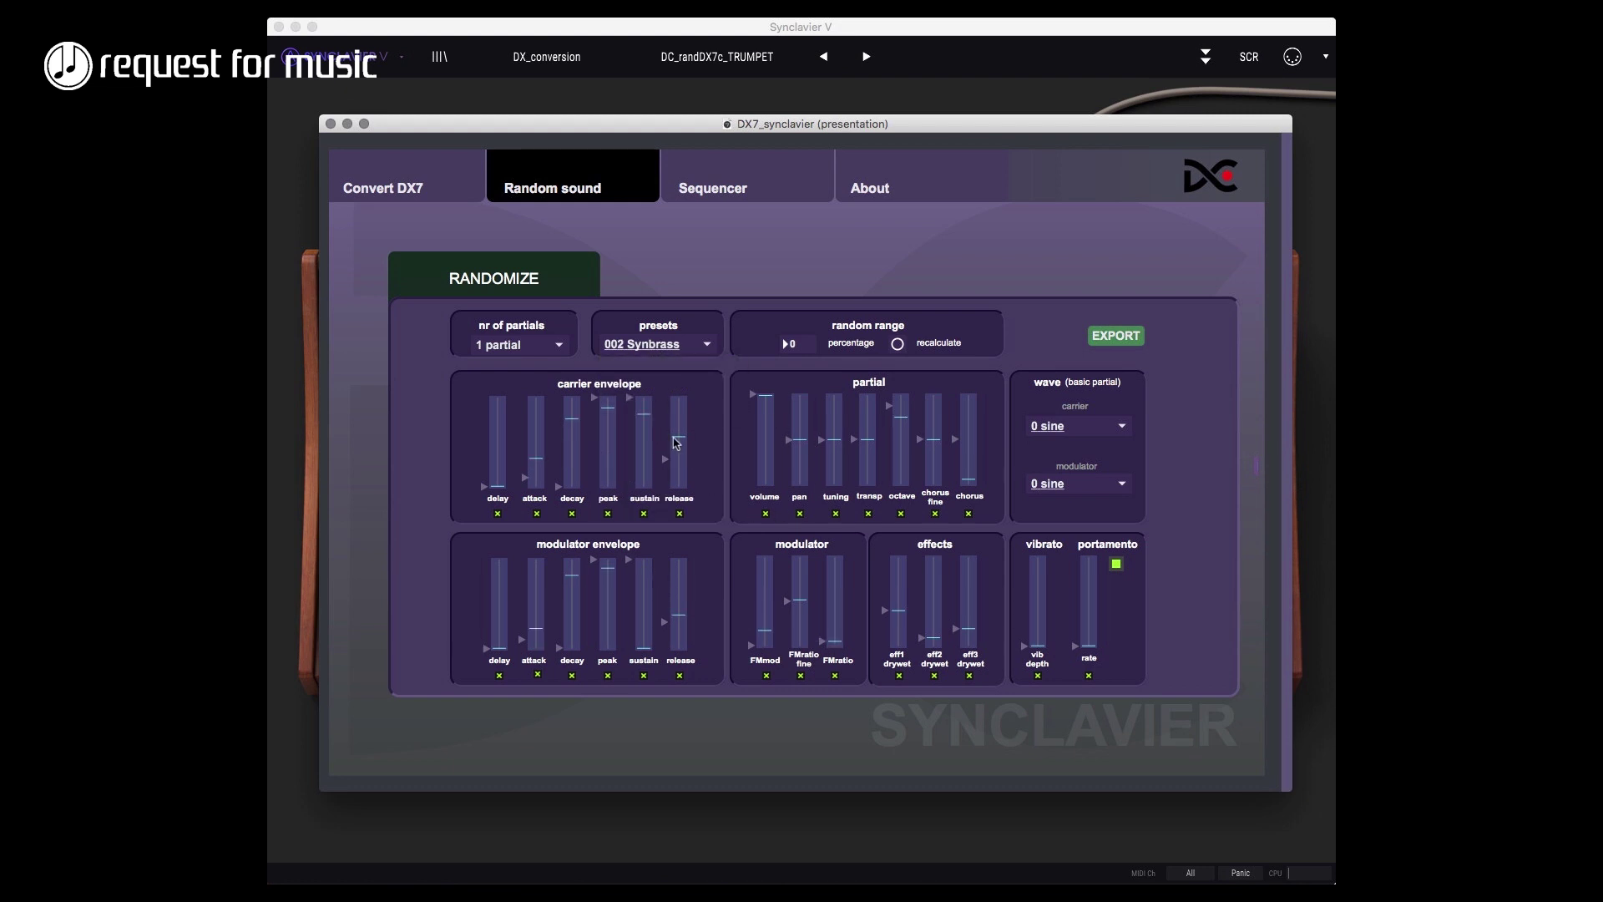
- Try templates 003 Synpad, 004 Synlead and 005 Synpiano, ending on 007 Random basic
{"action": "left_click", "coordinate": [673, 352]}
{"action": "left_click", "coordinate": [666, 423]}
{"action": "left_click", "coordinate": [669, 347]}
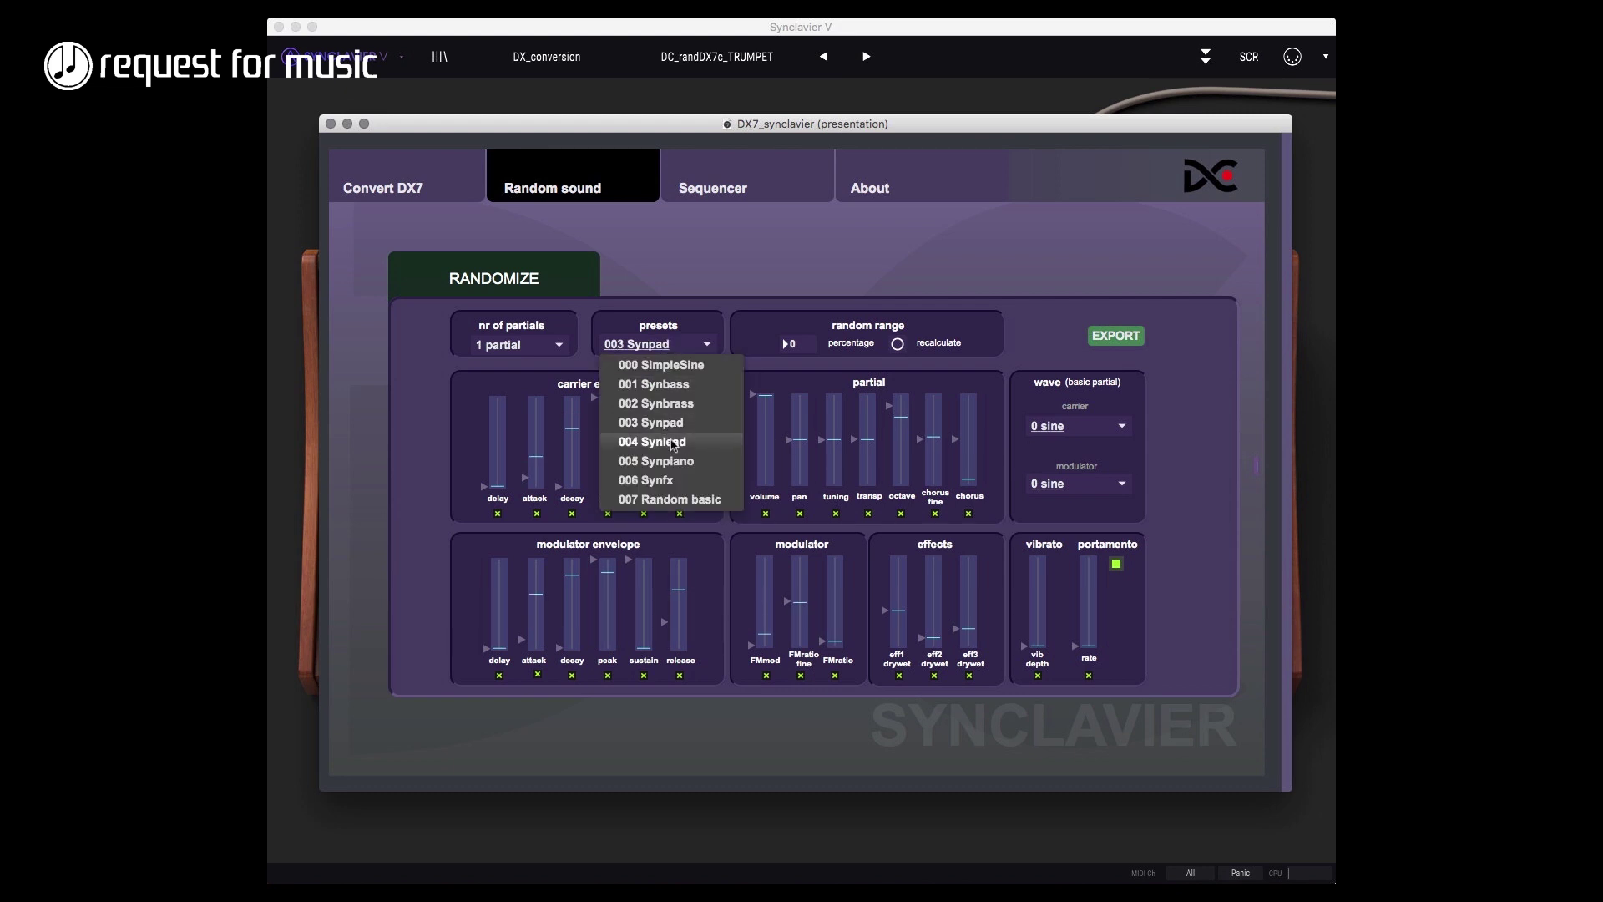
{"action": "left_click", "coordinate": [673, 443]}
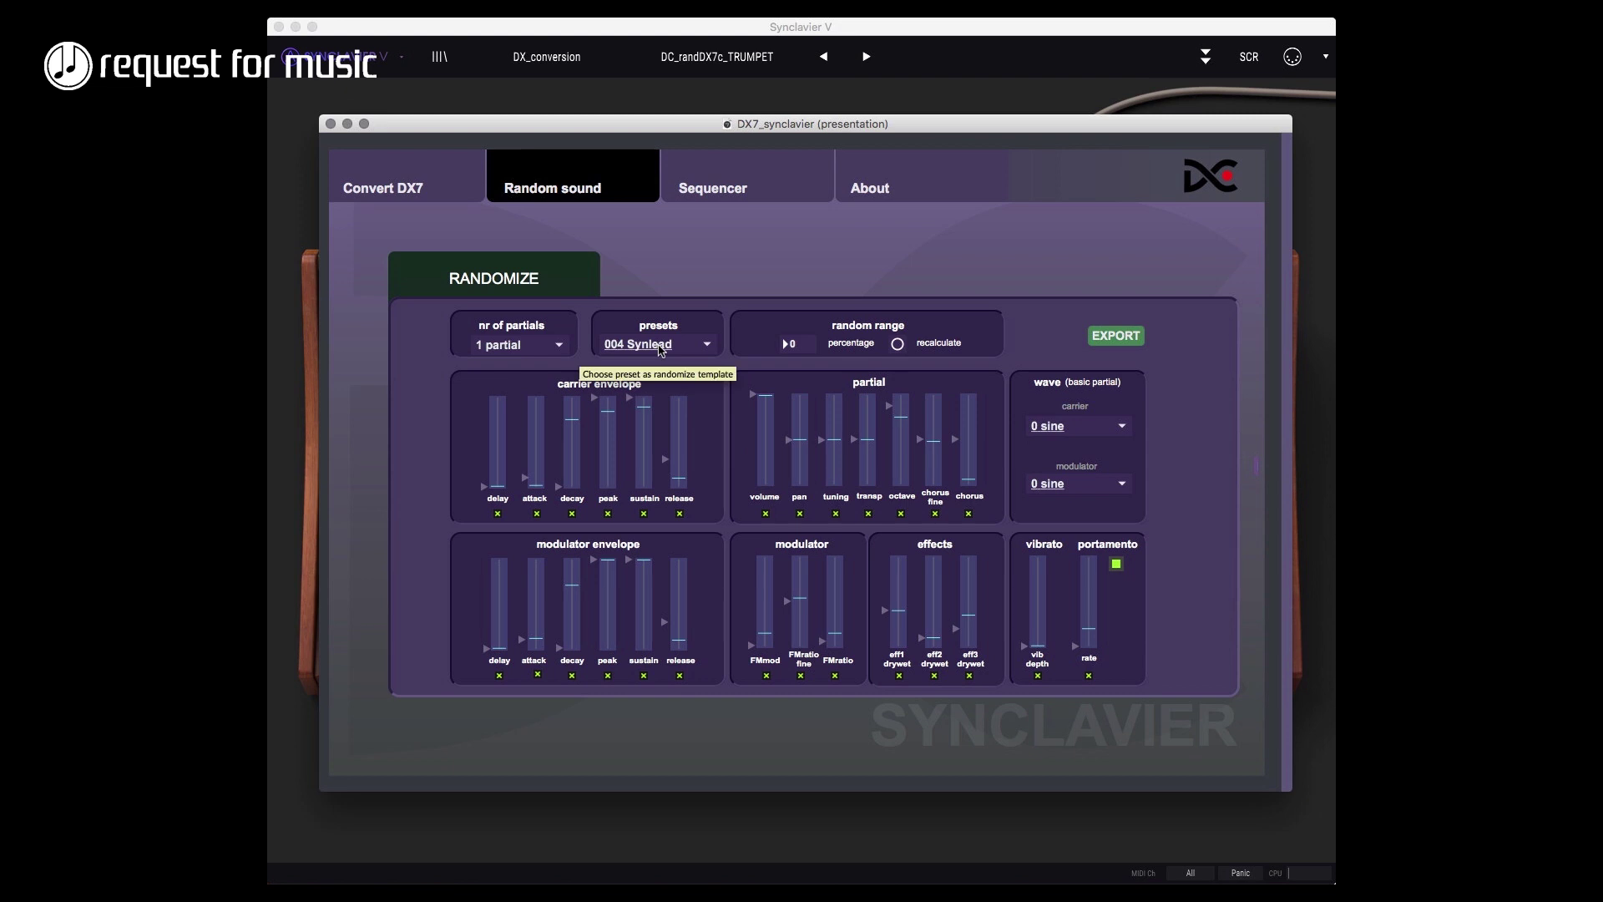
{"action": "left_click", "coordinate": [660, 348]}
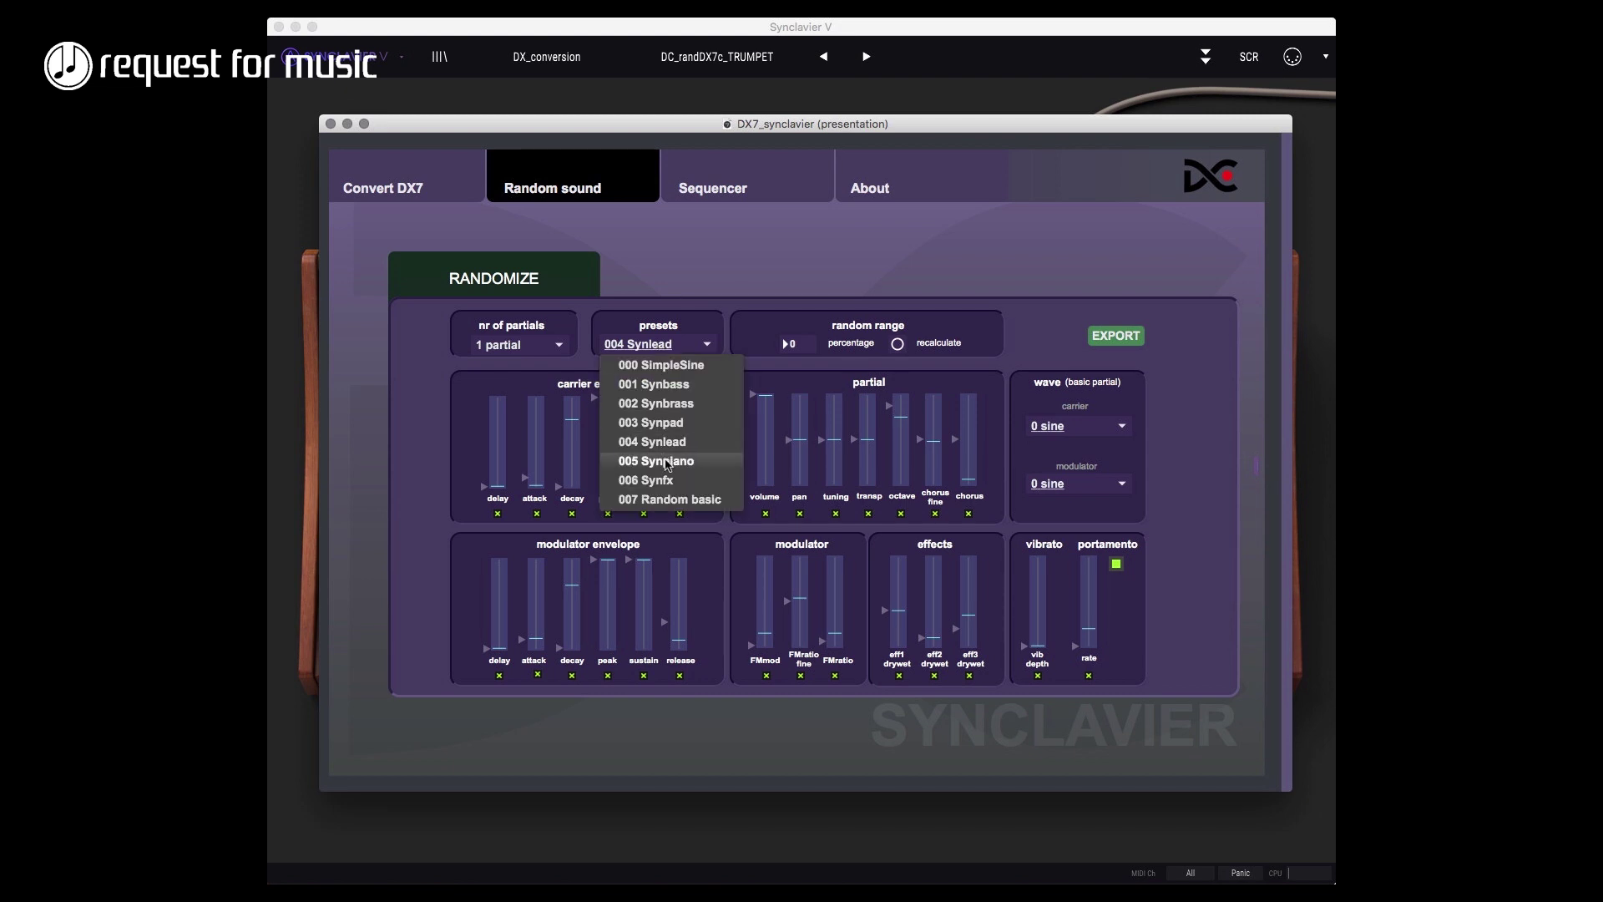
{"action": "left_click", "coordinate": [668, 463]}
{"action": "left_click", "coordinate": [668, 347]}
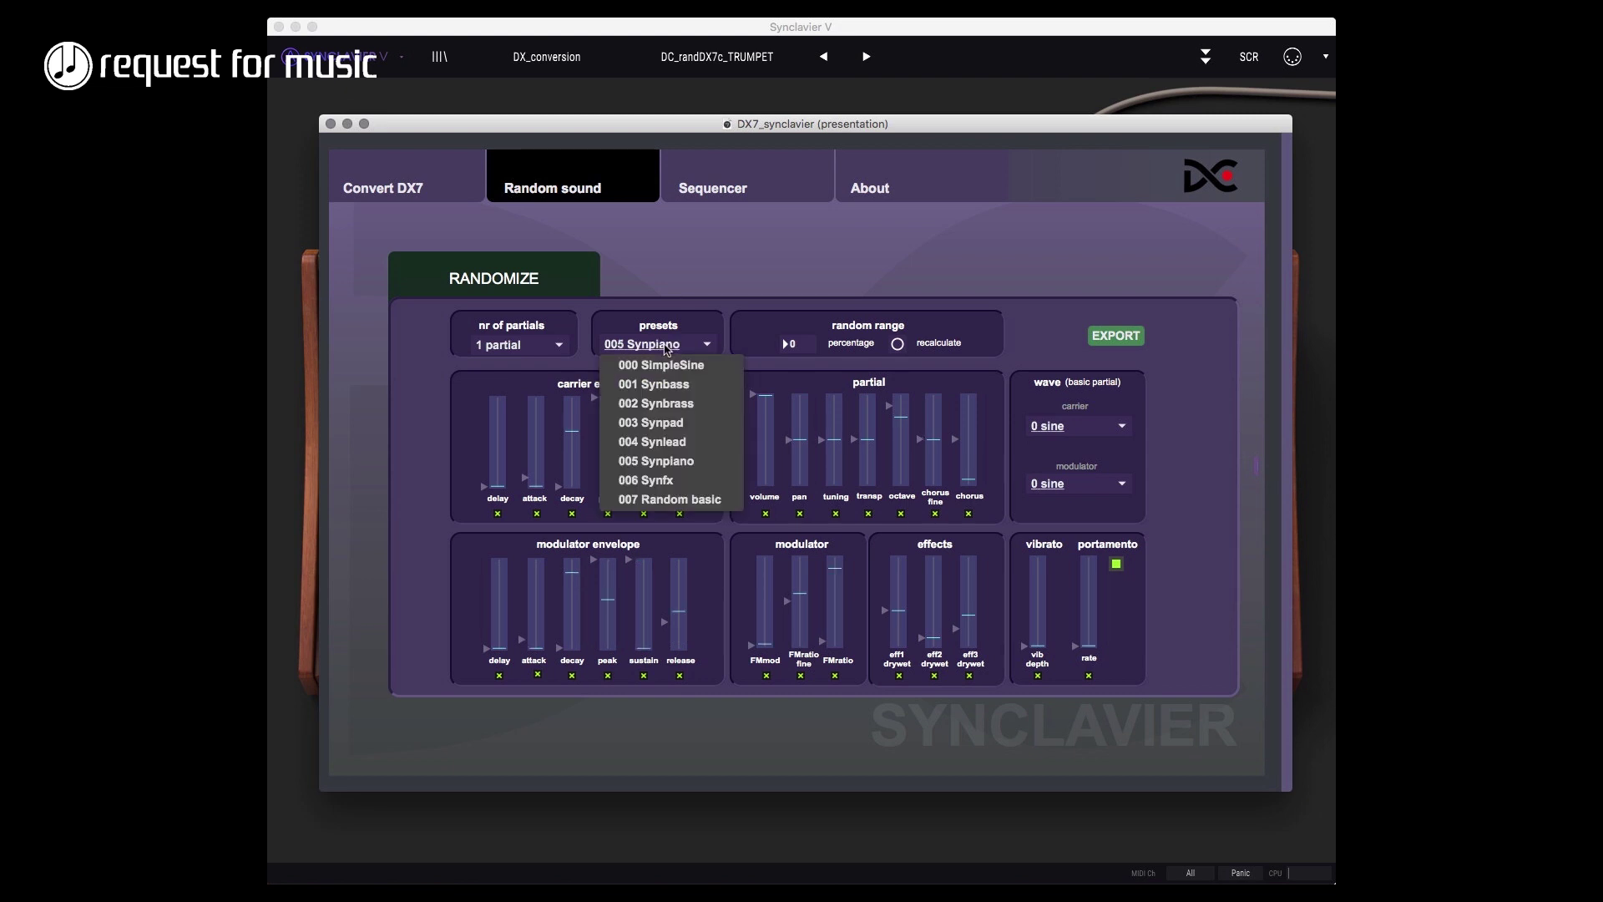
{"action": "left_click", "coordinate": [671, 500]}
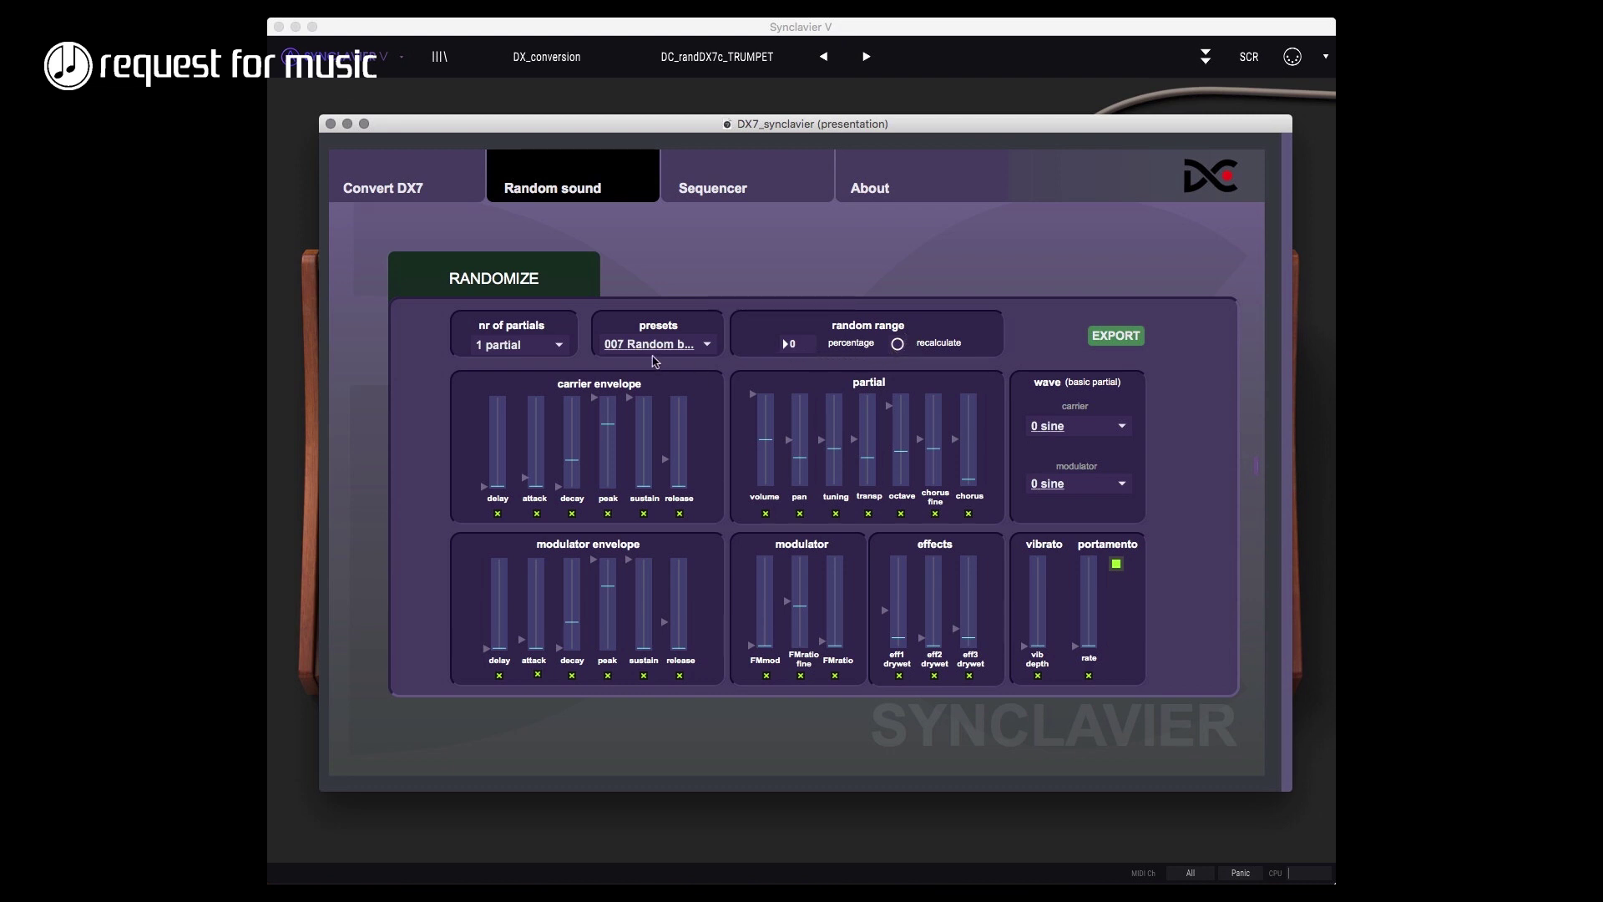
{"action": "left_click", "coordinate": [653, 350]}
- Select 003 Synpad as the randomize template
{"action": "left_click", "coordinate": [658, 424]}
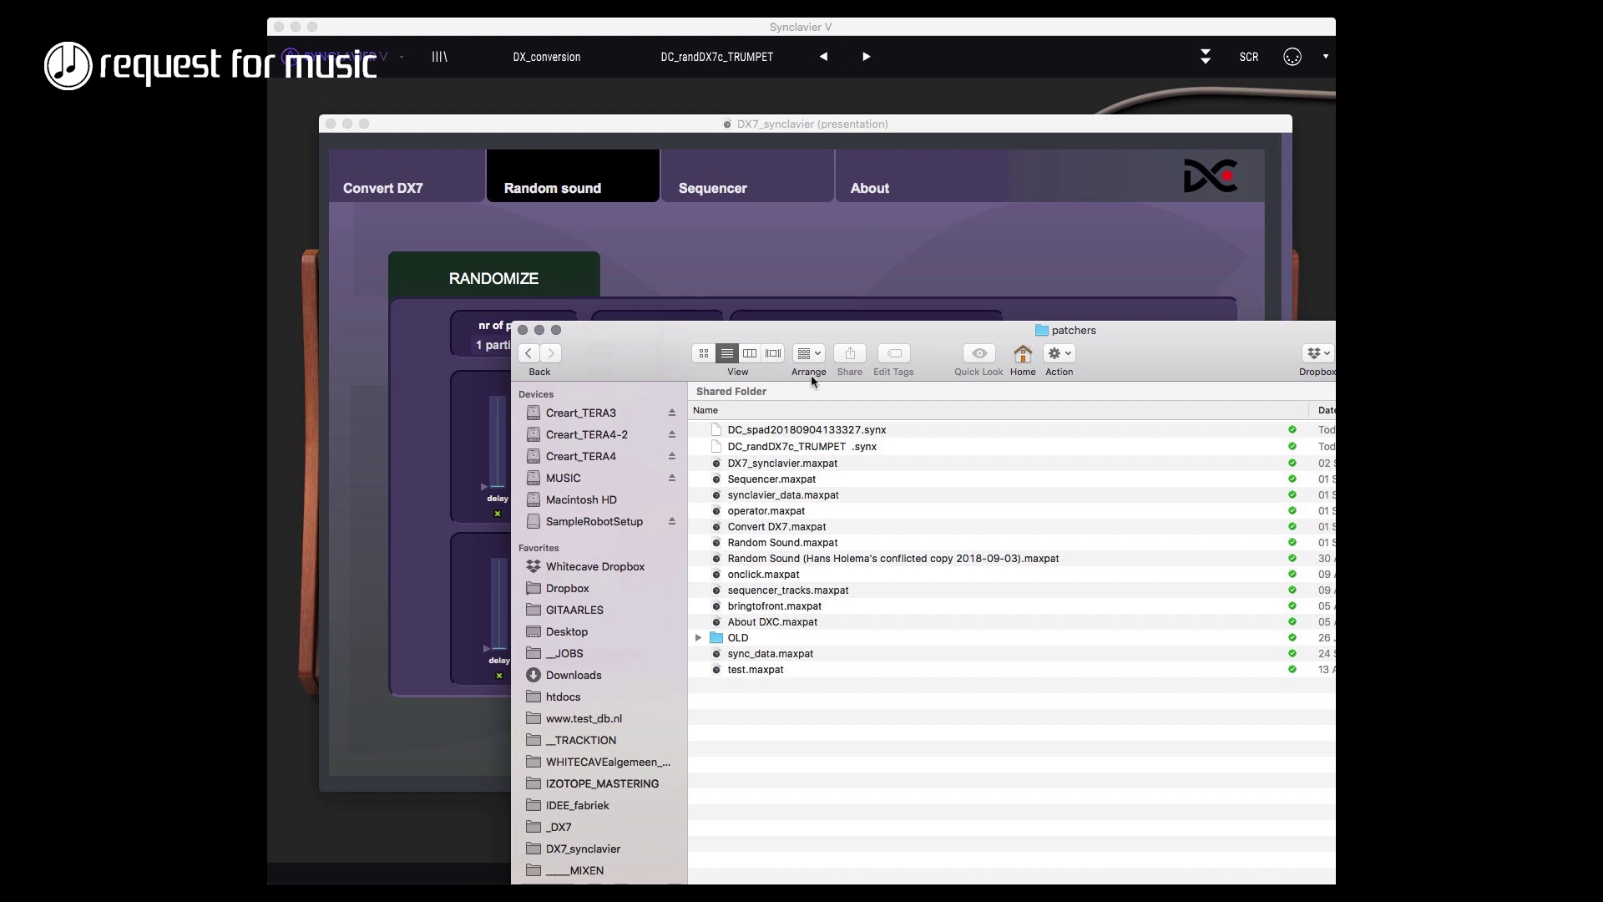
- Move Finder aside, then import DC_spad20180904133327.synx into Synclavier V and confirm
{"action": "left_click_drag", "start_coordinate": [694, 336], "coordinate": [1489, 314]}
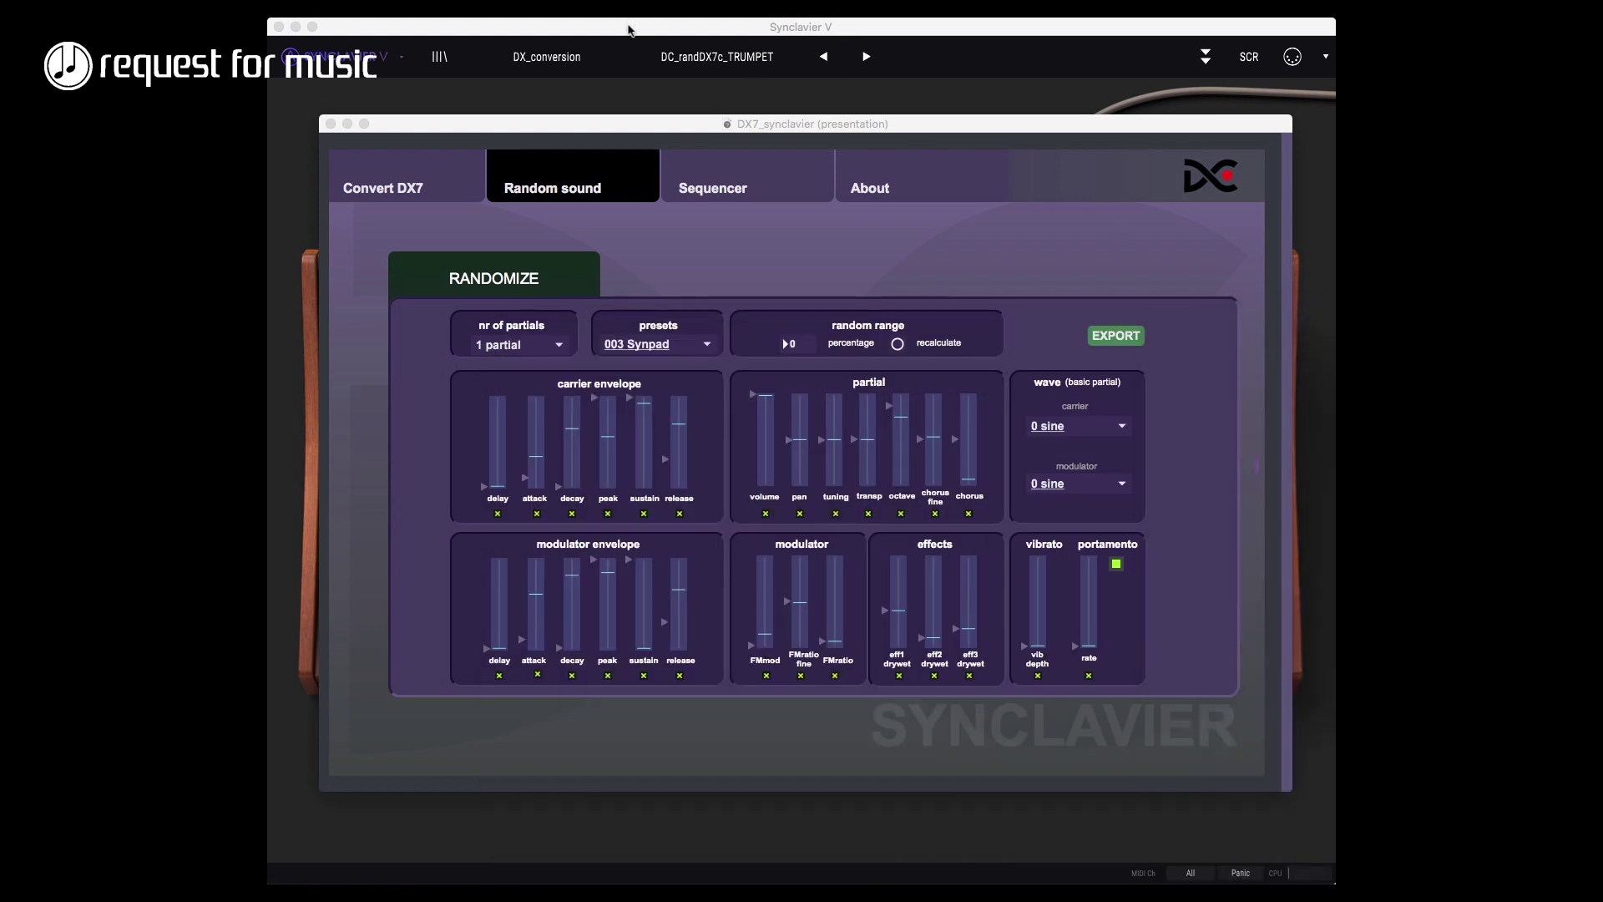
{"action": "left_click", "coordinate": [631, 27]}
{"action": "left_click", "coordinate": [334, 57]}
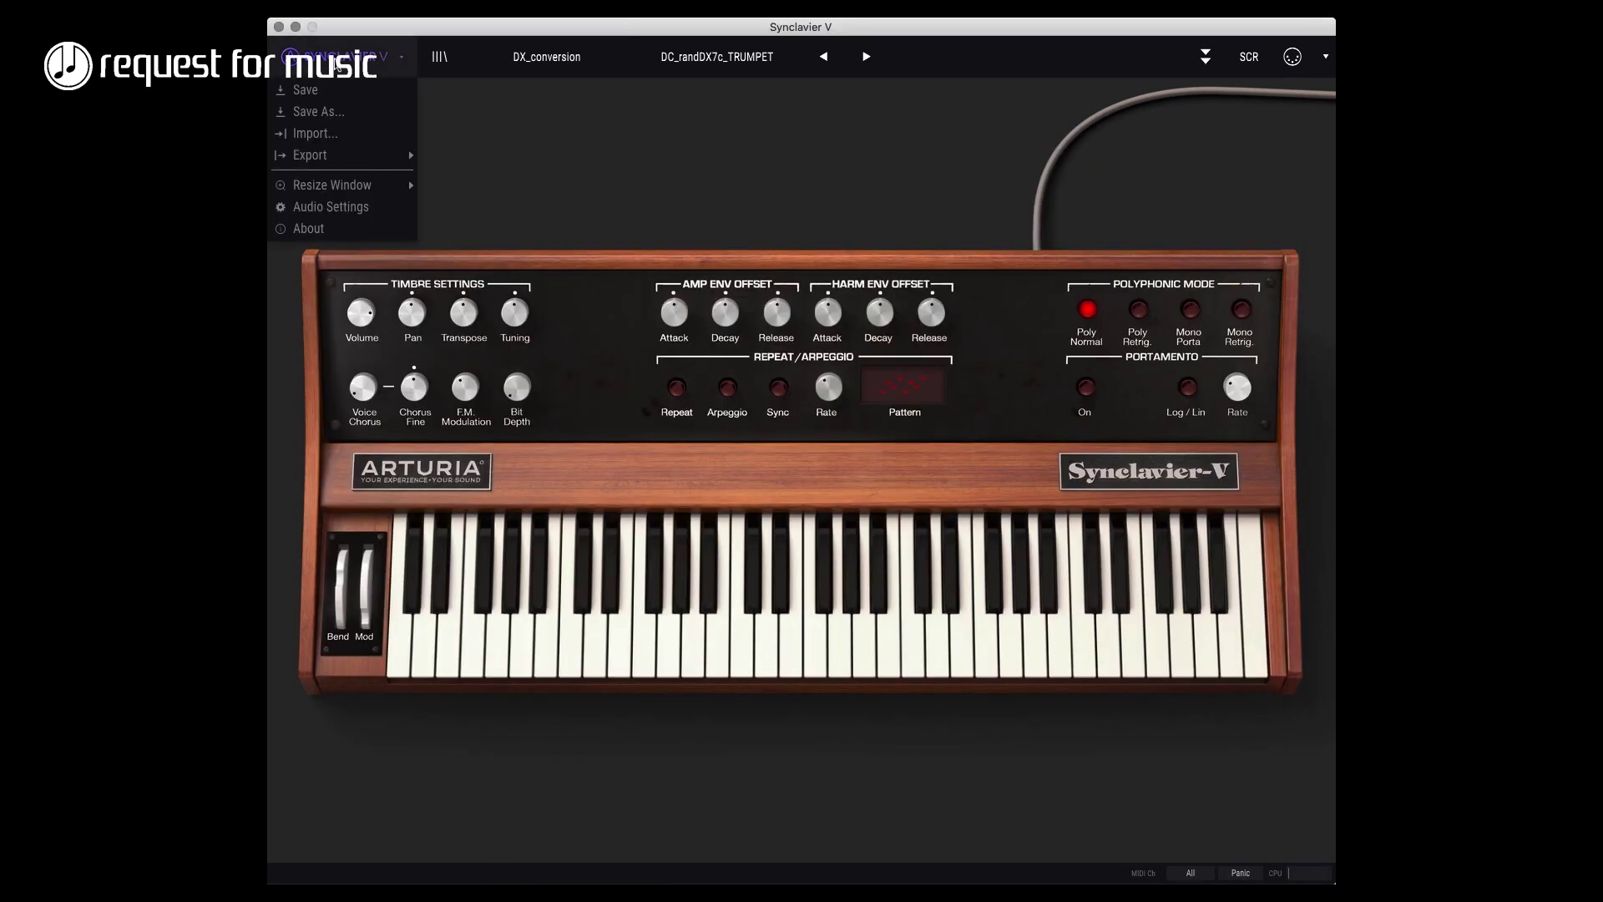
{"action": "left_click", "coordinate": [321, 133]}
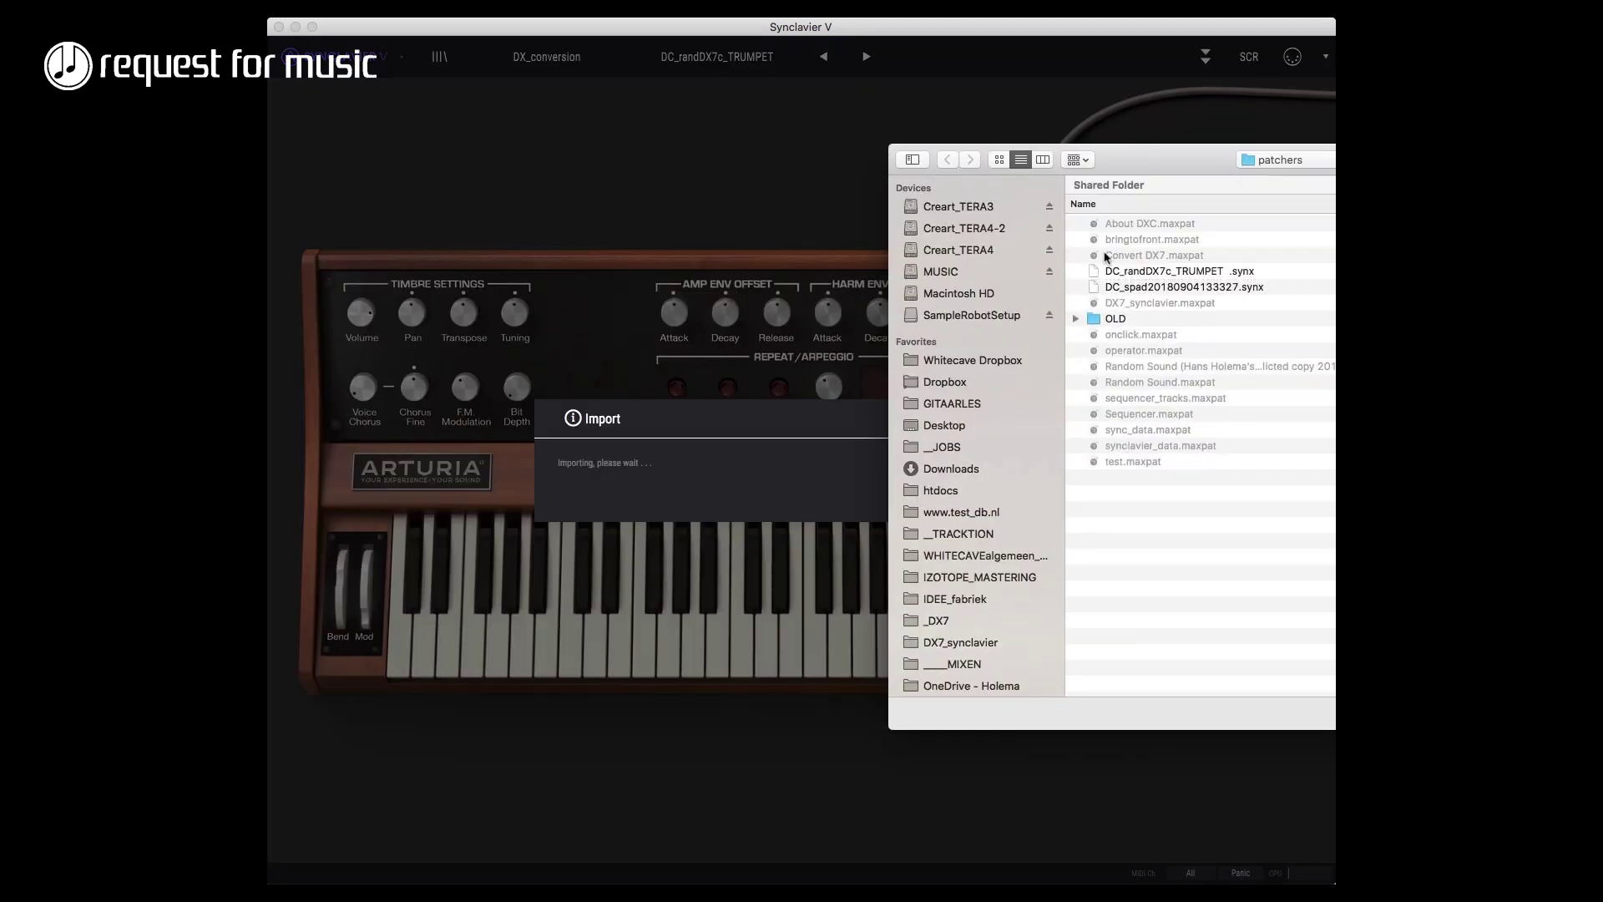
{"action": "left_click", "coordinate": [1193, 288]}
{"action": "double_click", "coordinate": [1193, 288]}
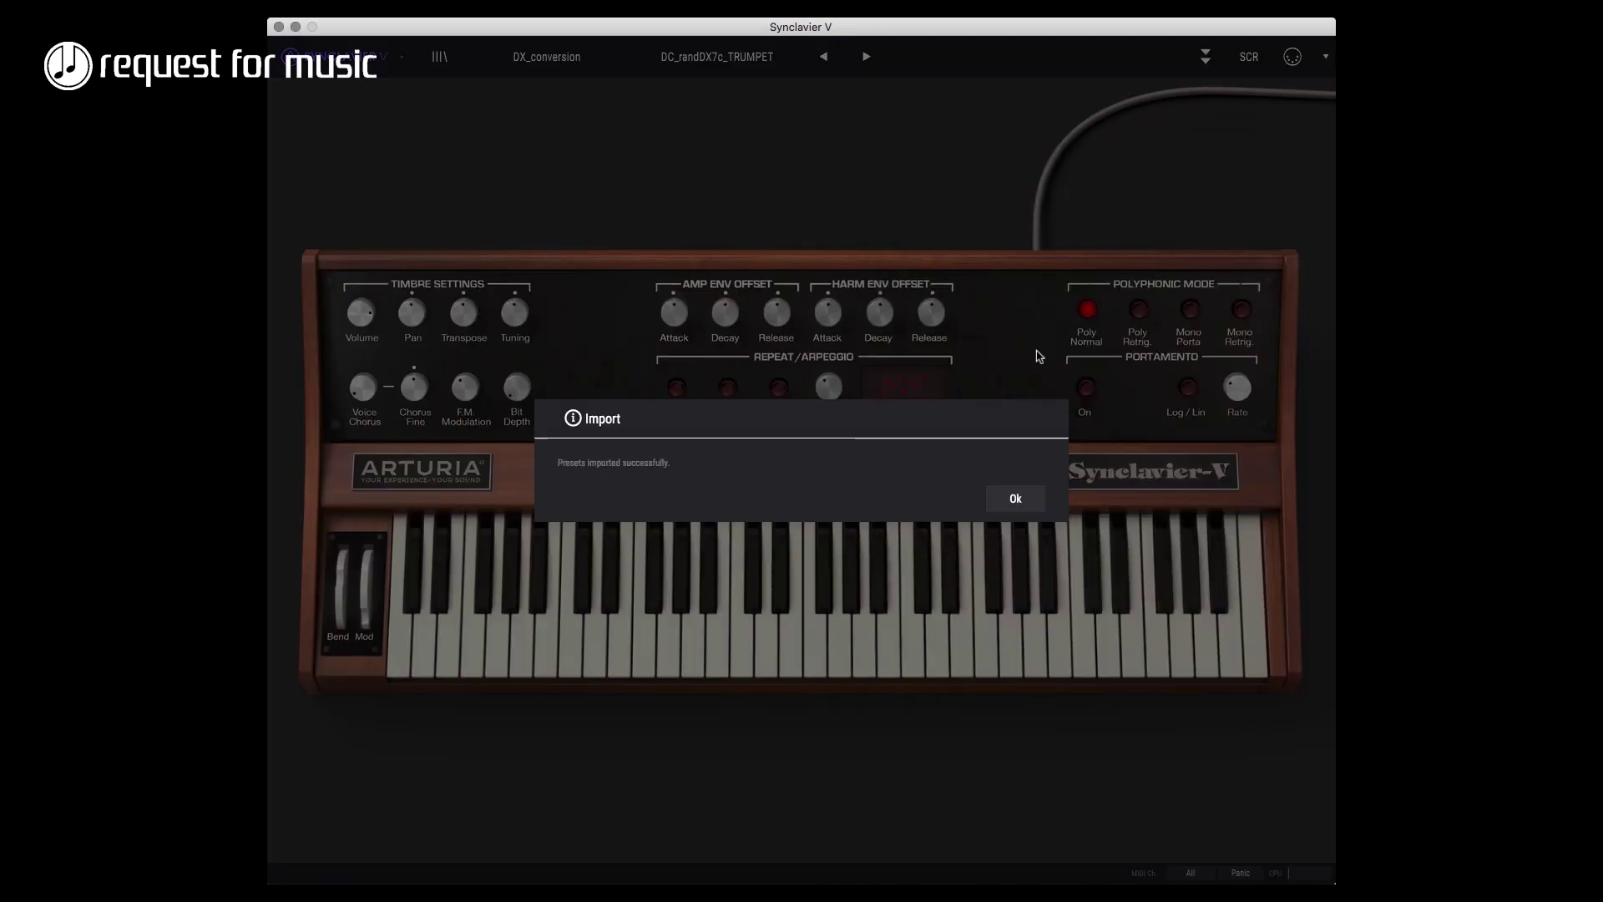
{"action": "left_click", "coordinate": [1001, 501]}
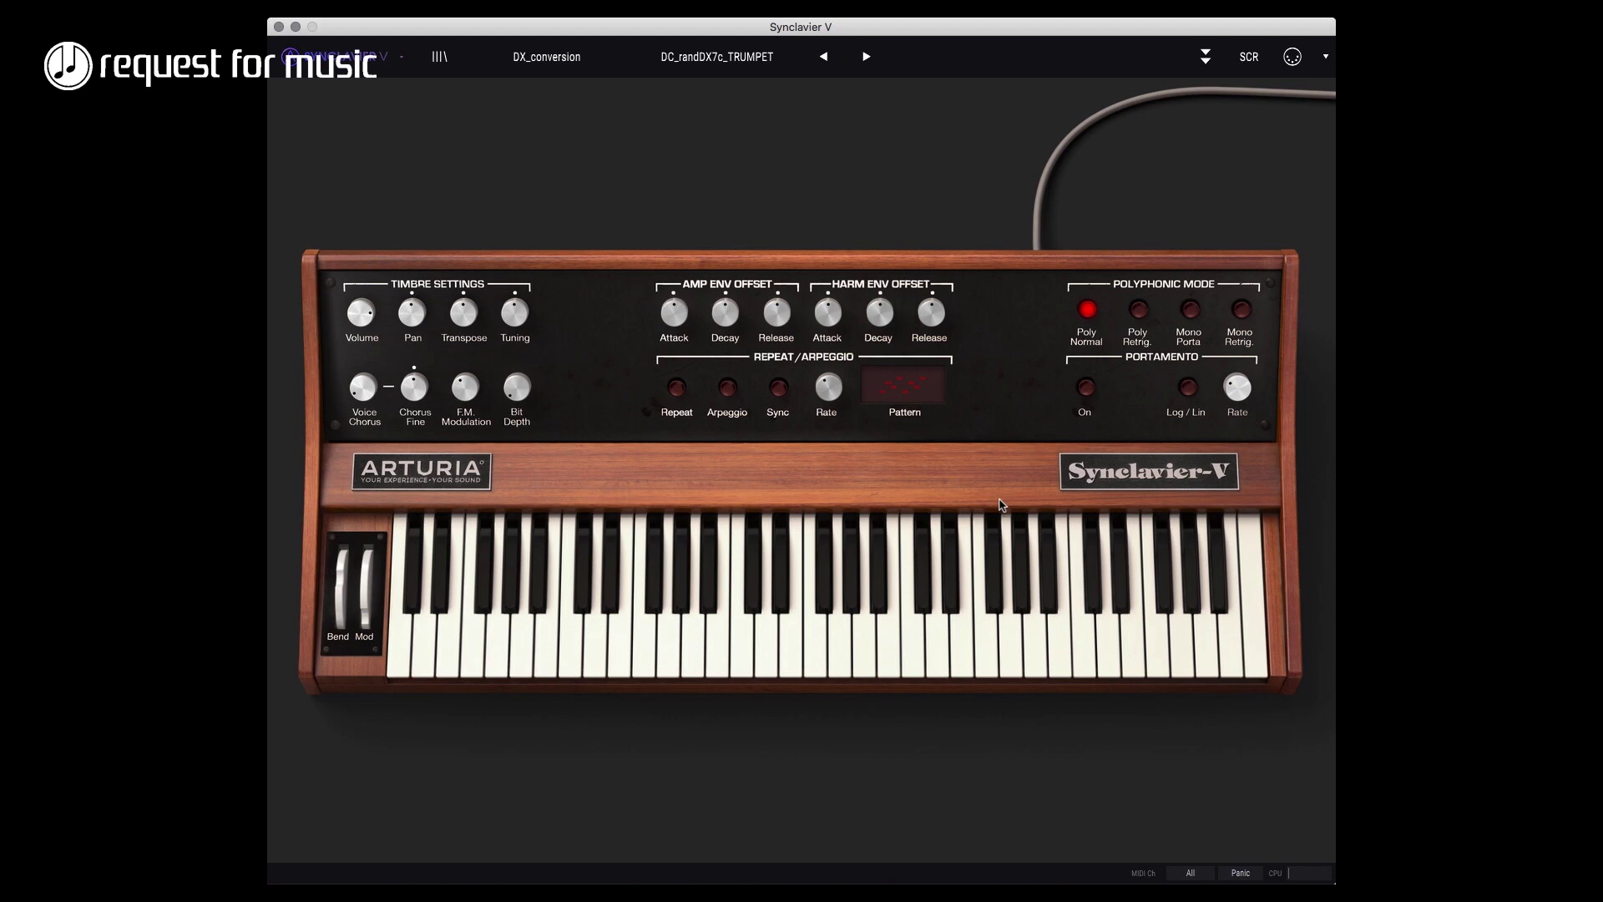
{"action": "left_click", "coordinate": [439, 59]}
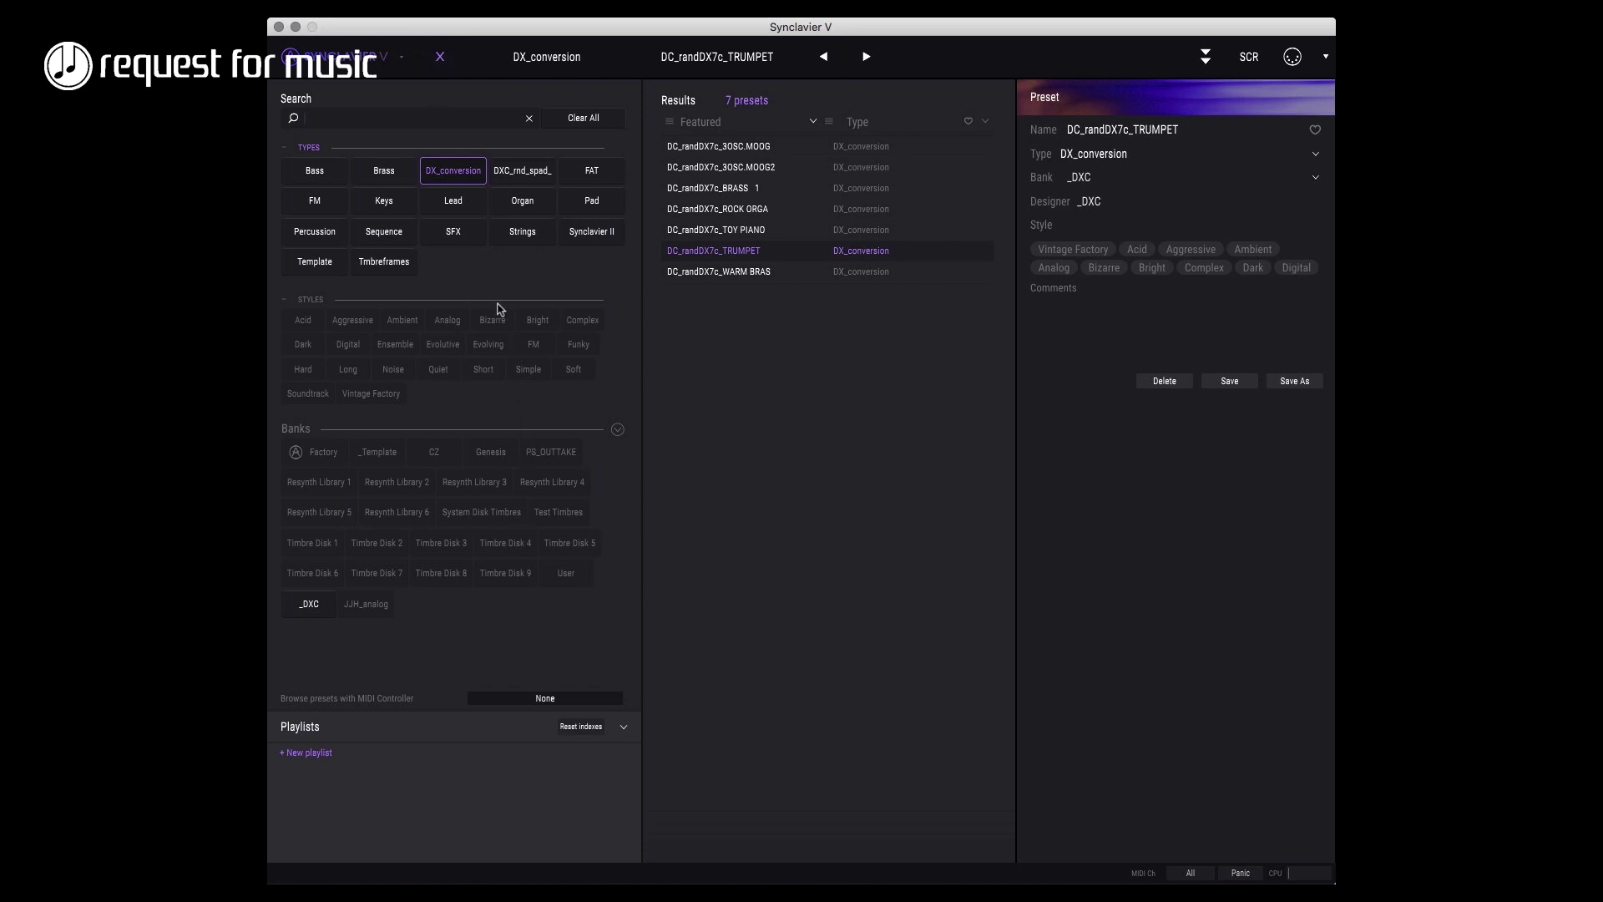
{"action": "left_click", "coordinate": [520, 179]}
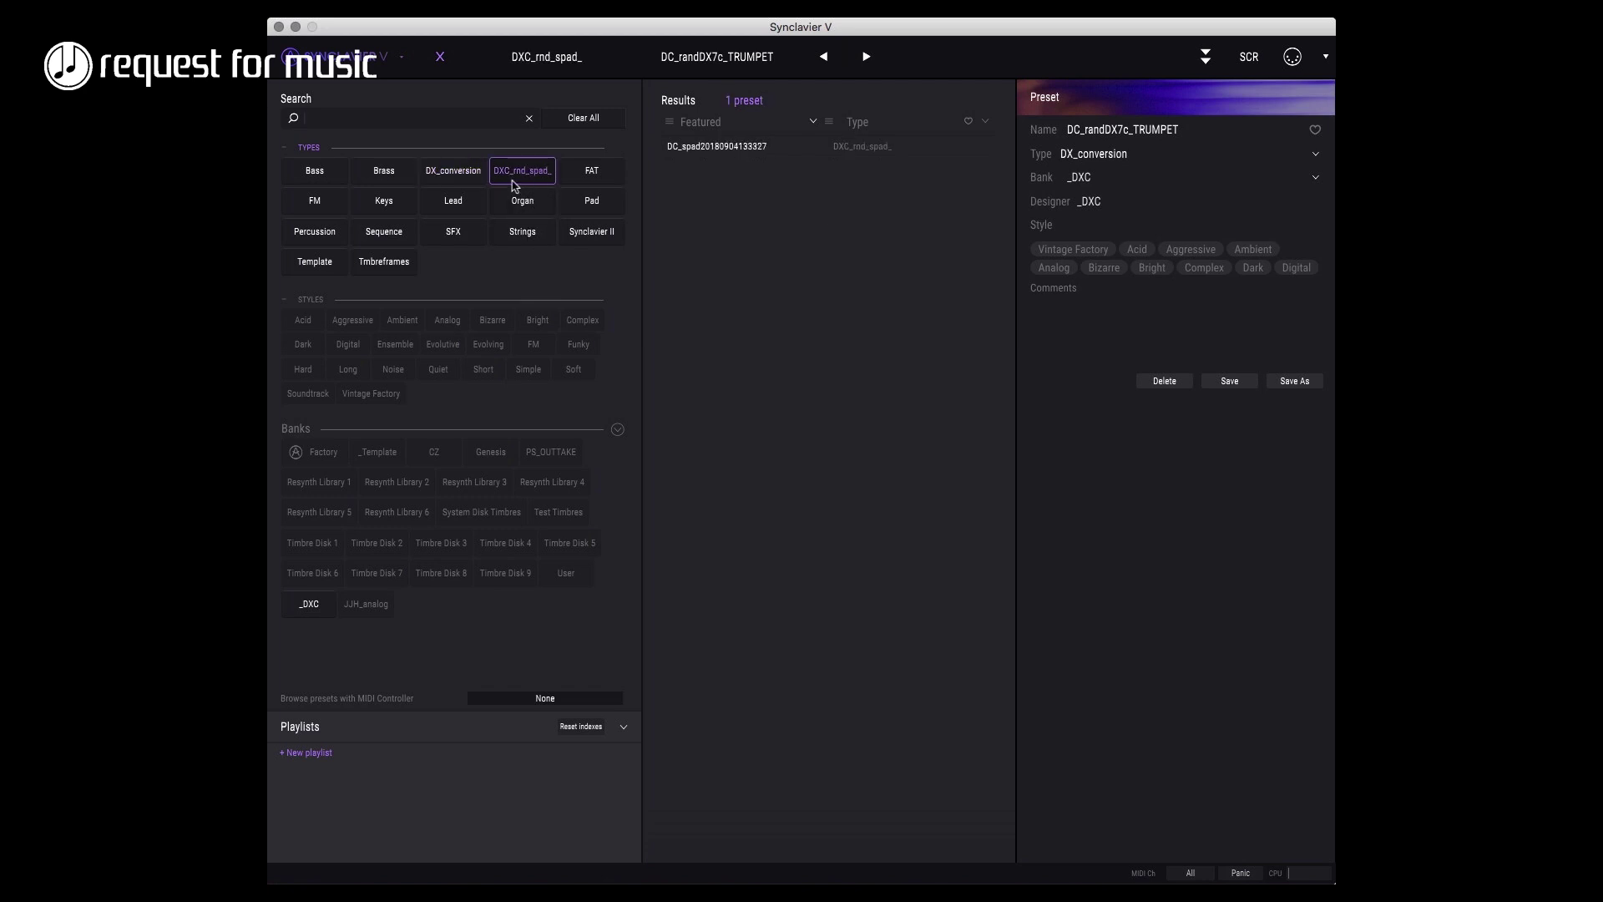
{"action": "double_click", "coordinate": [707, 158]}
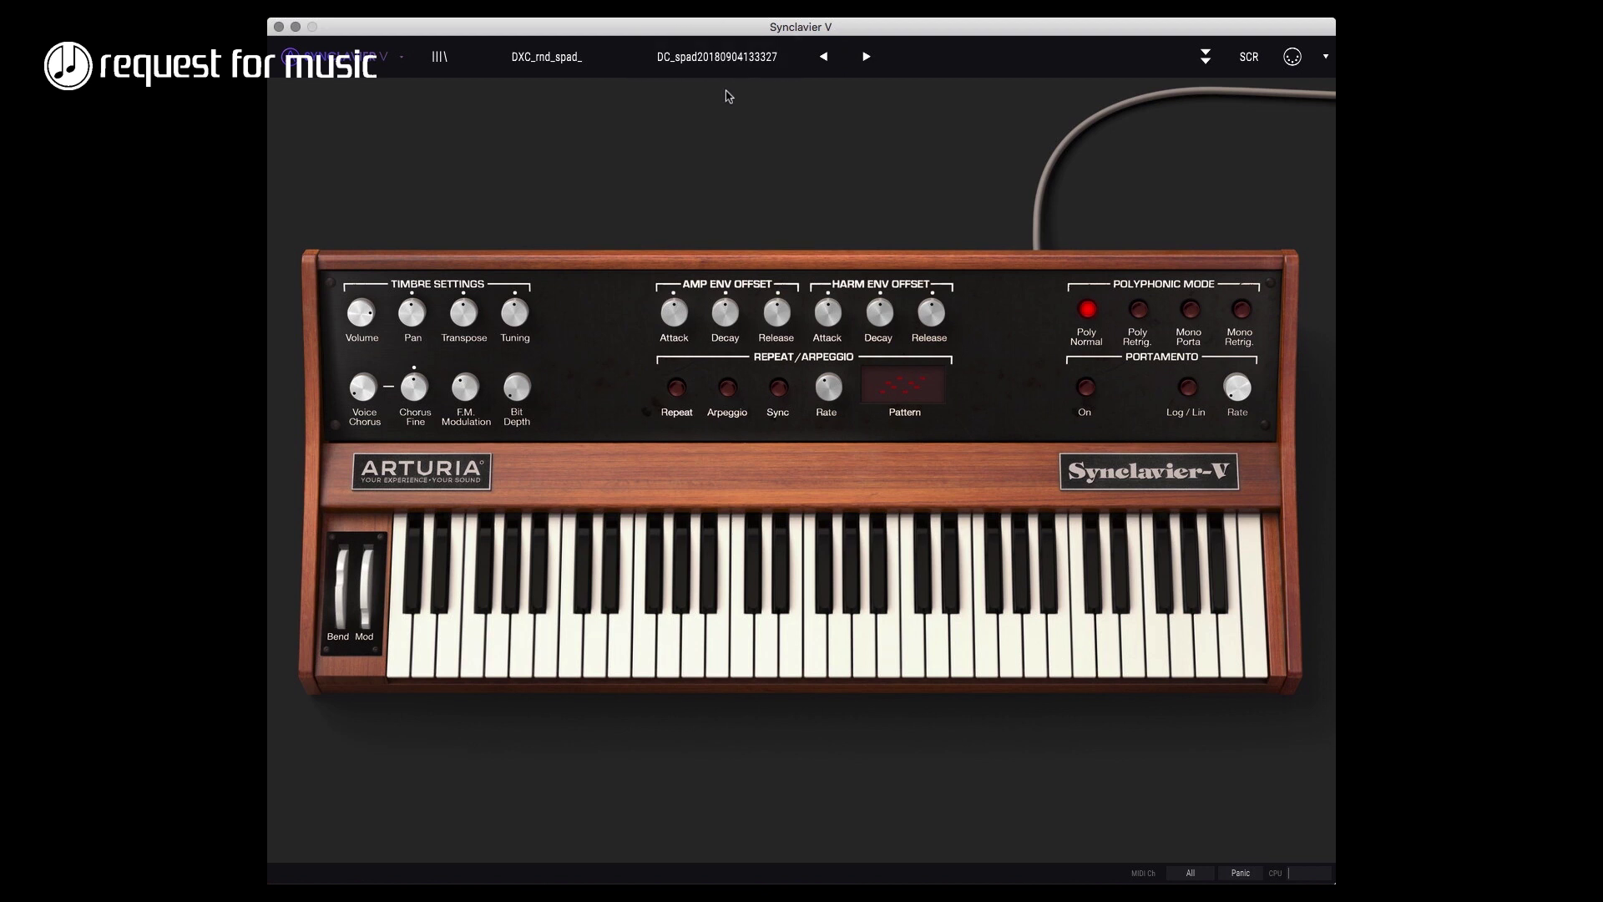
- Switch back to DX7_synclavier and recalculate the 003 Synpad sound with random range 40
{"action": "key", "text": "super+Tab"}
{"action": "left_click", "coordinate": [1116, 576]}
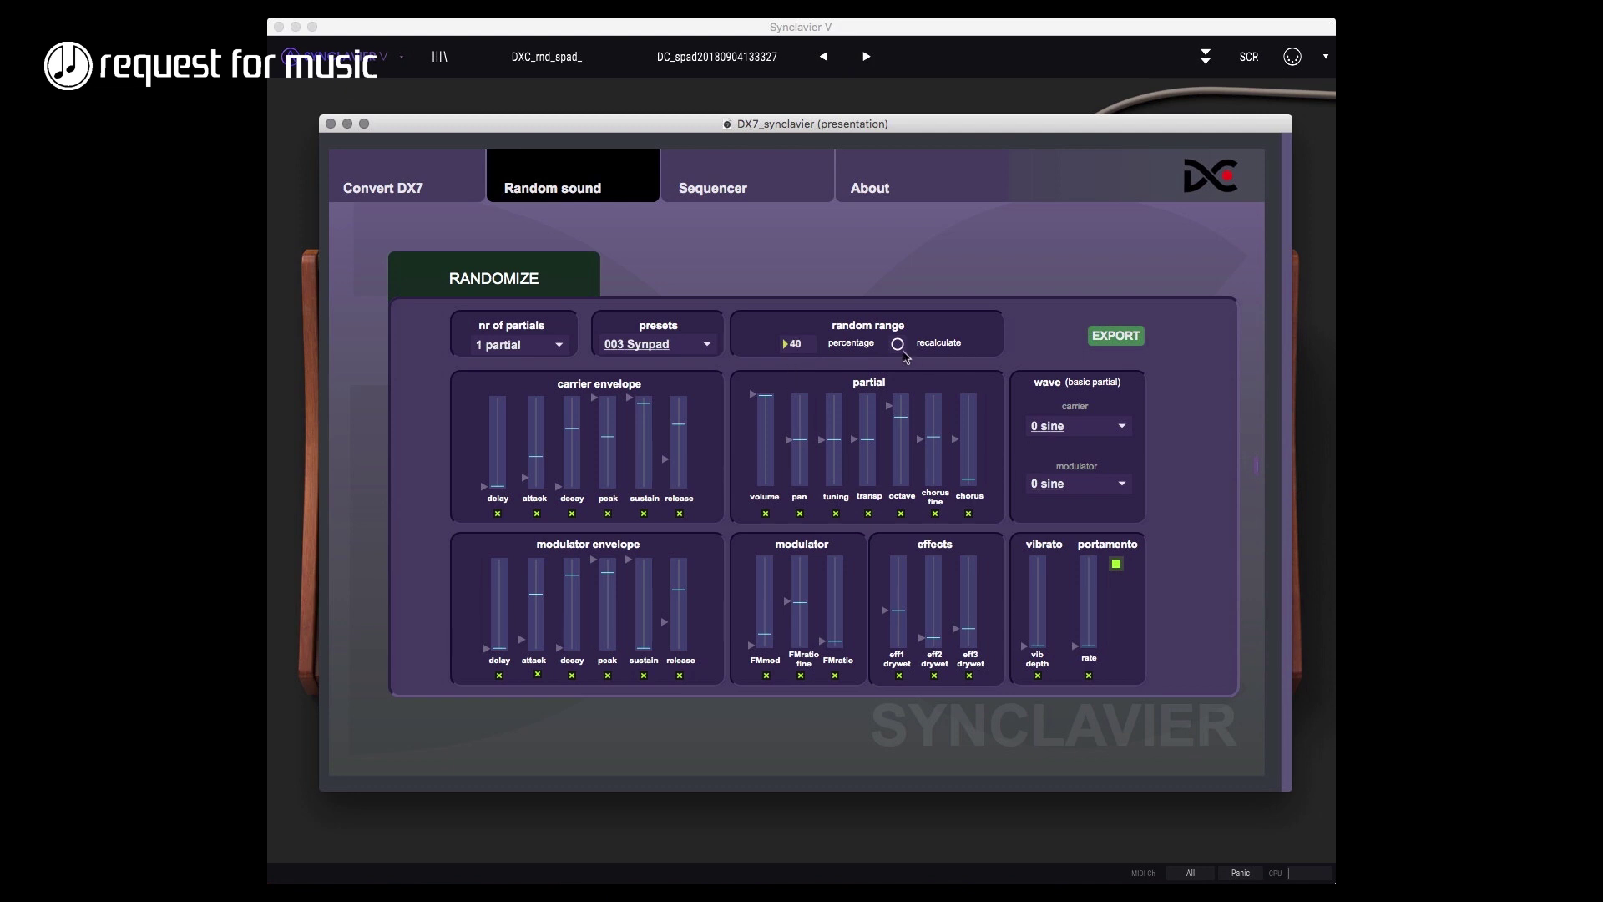
{"action": "left_click", "coordinate": [897, 344]}
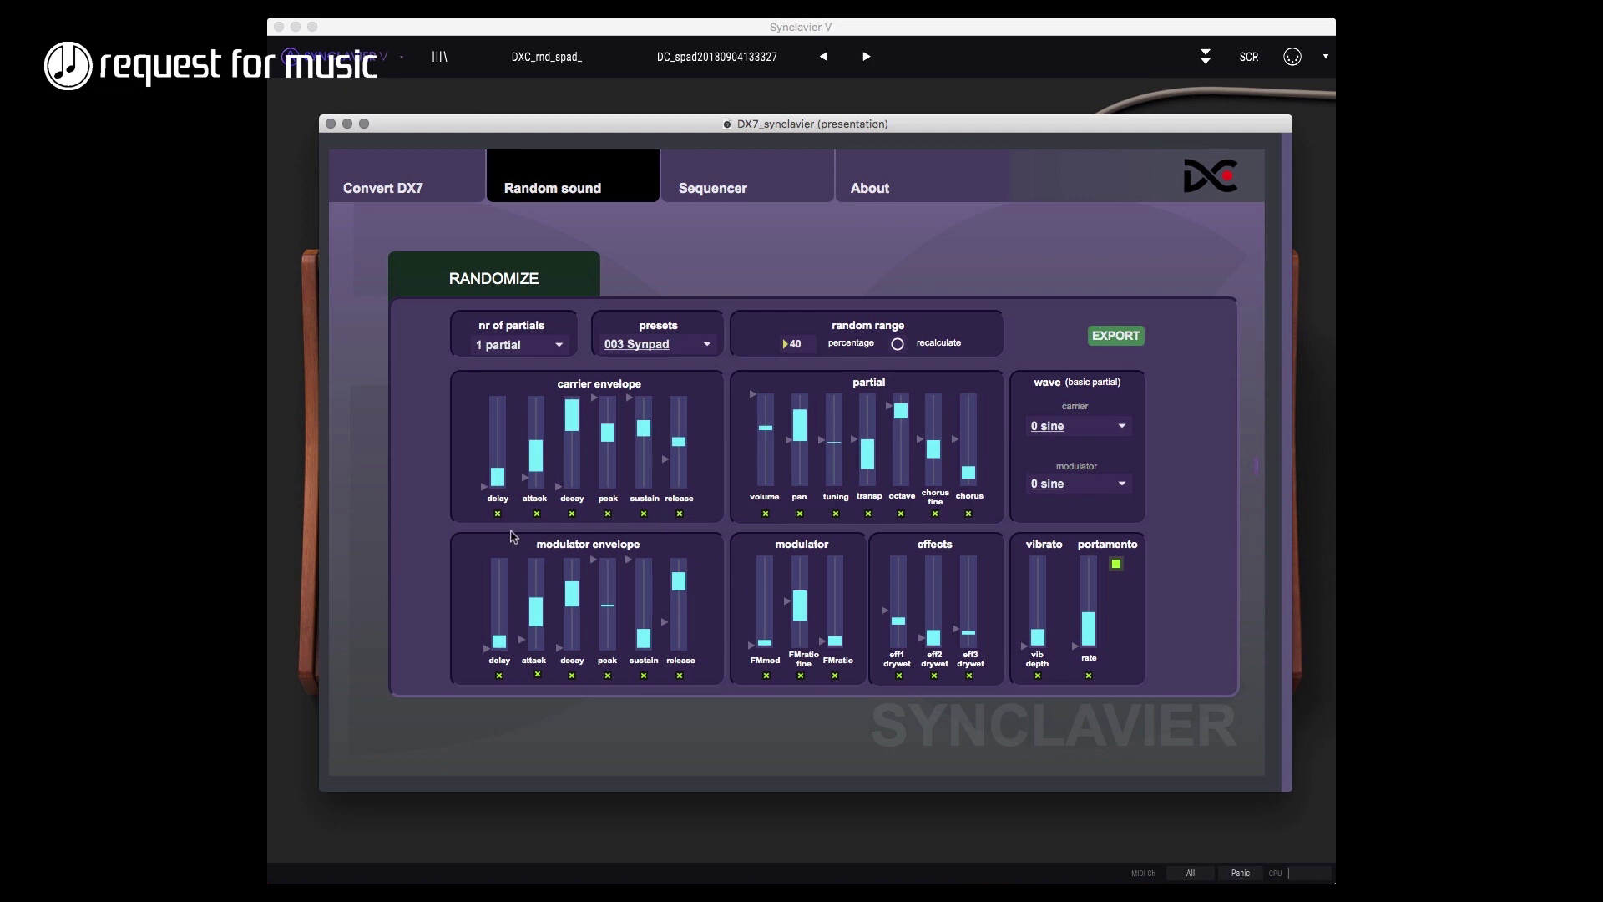
- Exclude carrier delay, modulator delay, FMratio fine, chorus and eff1 from randomizing, then re-randomize
{"action": "left_click", "coordinate": [498, 513]}
{"action": "left_click", "coordinate": [499, 674]}
{"action": "left_click", "coordinate": [800, 675]}
{"action": "left_click", "coordinate": [969, 514]}
{"action": "left_click", "coordinate": [900, 675]}
{"action": "left_click", "coordinate": [897, 343]}
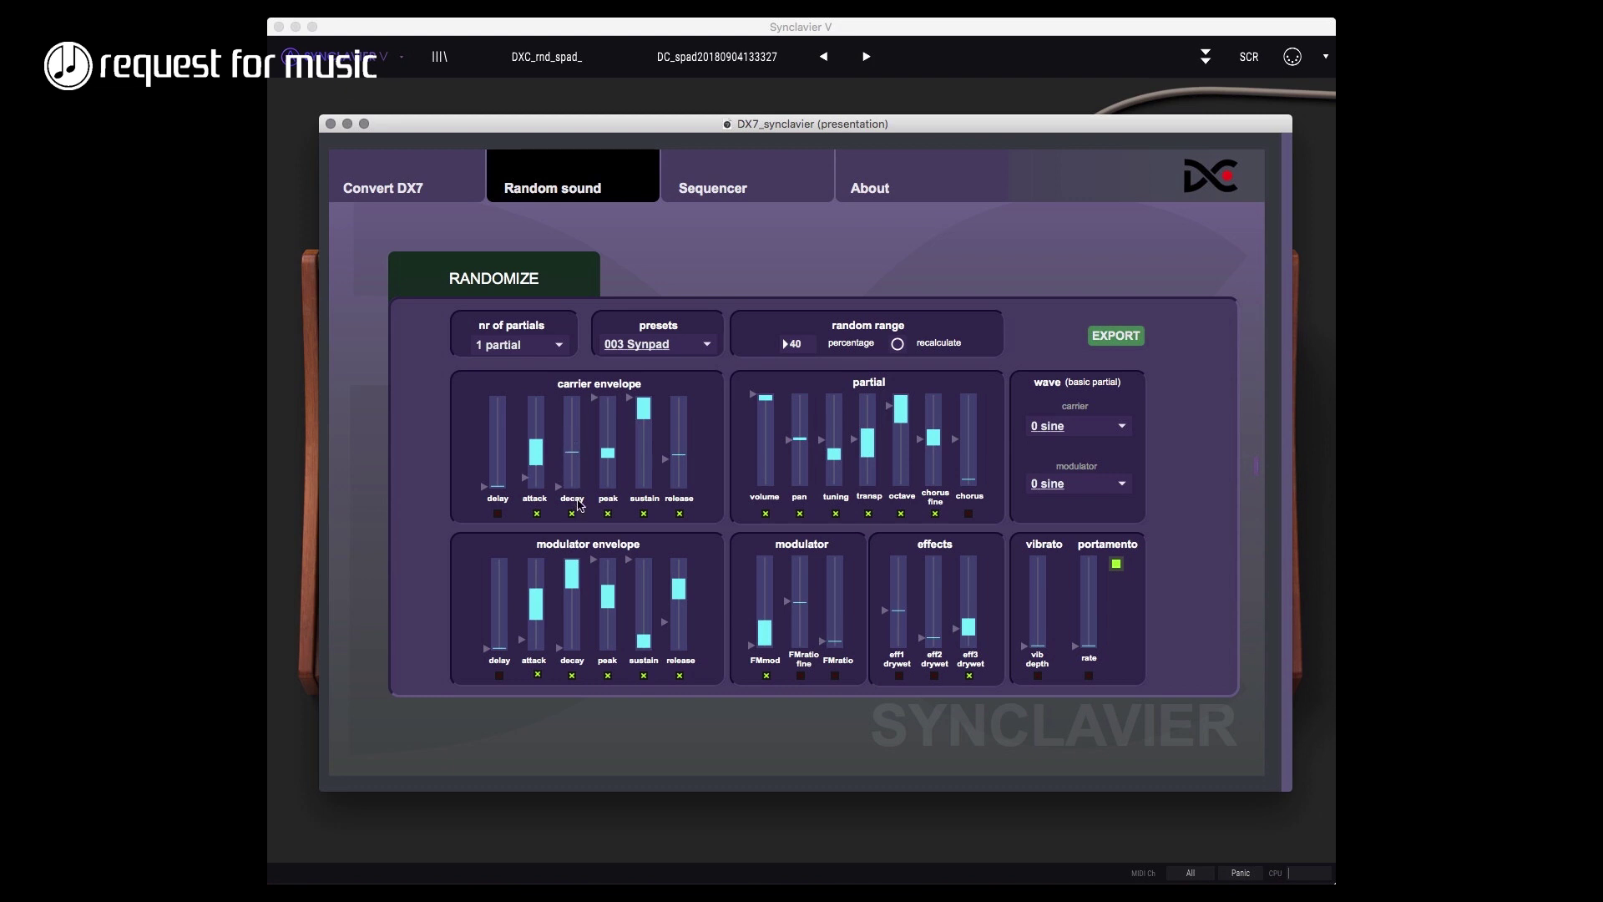
- Widen the carrier decay and release random ranges and randomize the sound again
{"action": "left_click_drag", "start_coordinate": [574, 470], "coordinate": [578, 412]}
{"action": "left_click_drag", "start_coordinate": [682, 469], "coordinate": [681, 418]}
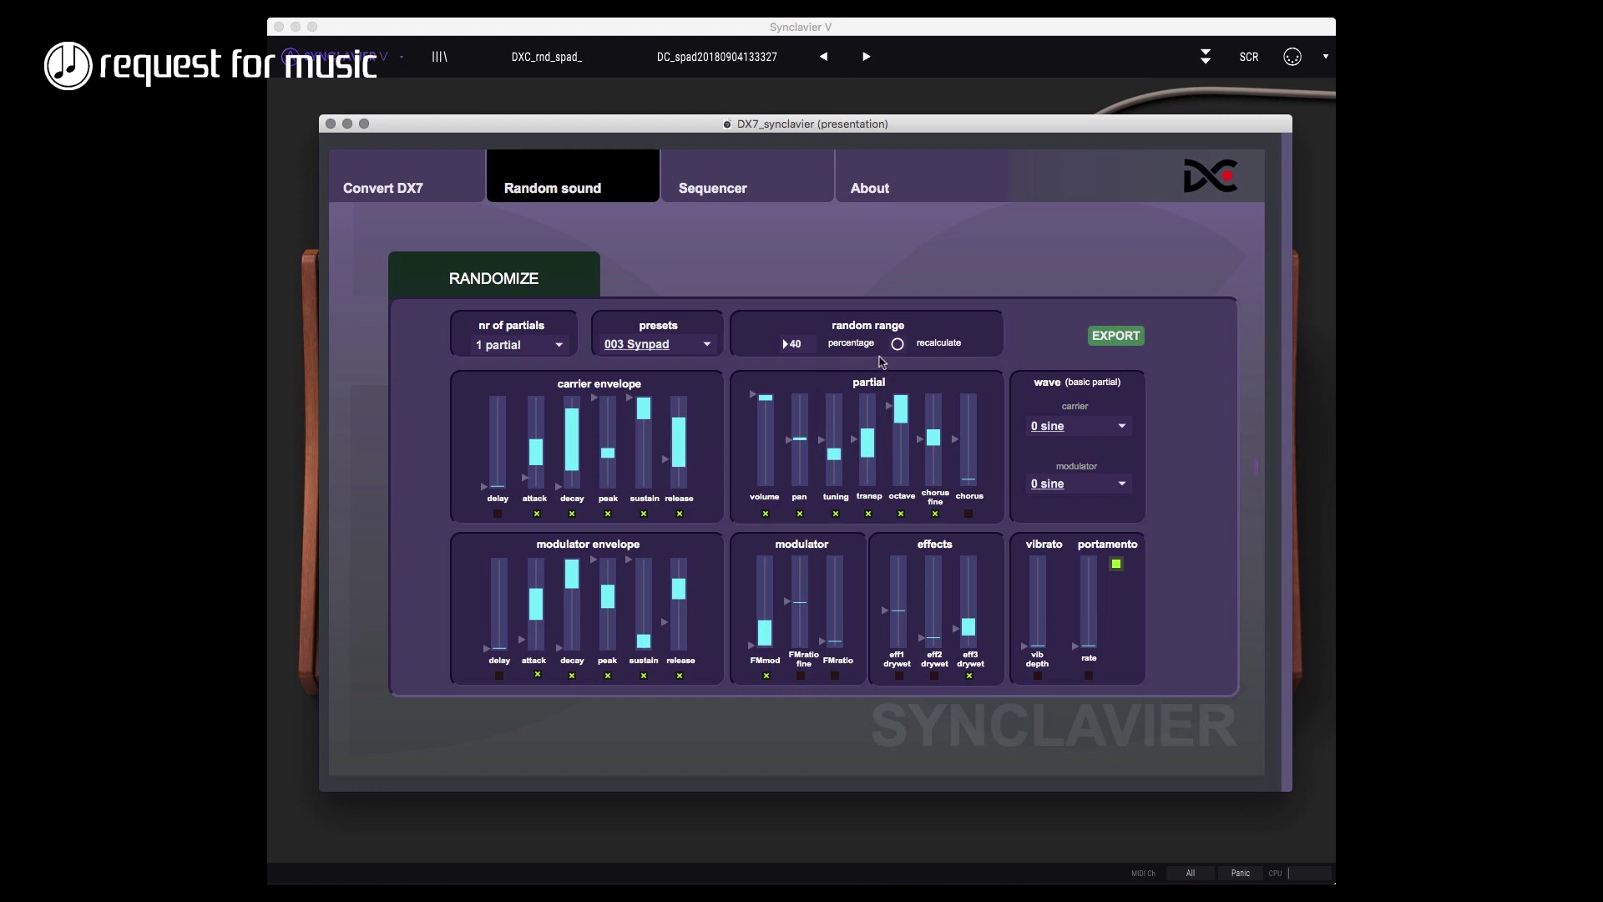
{"action": "left_click", "coordinate": [898, 344]}
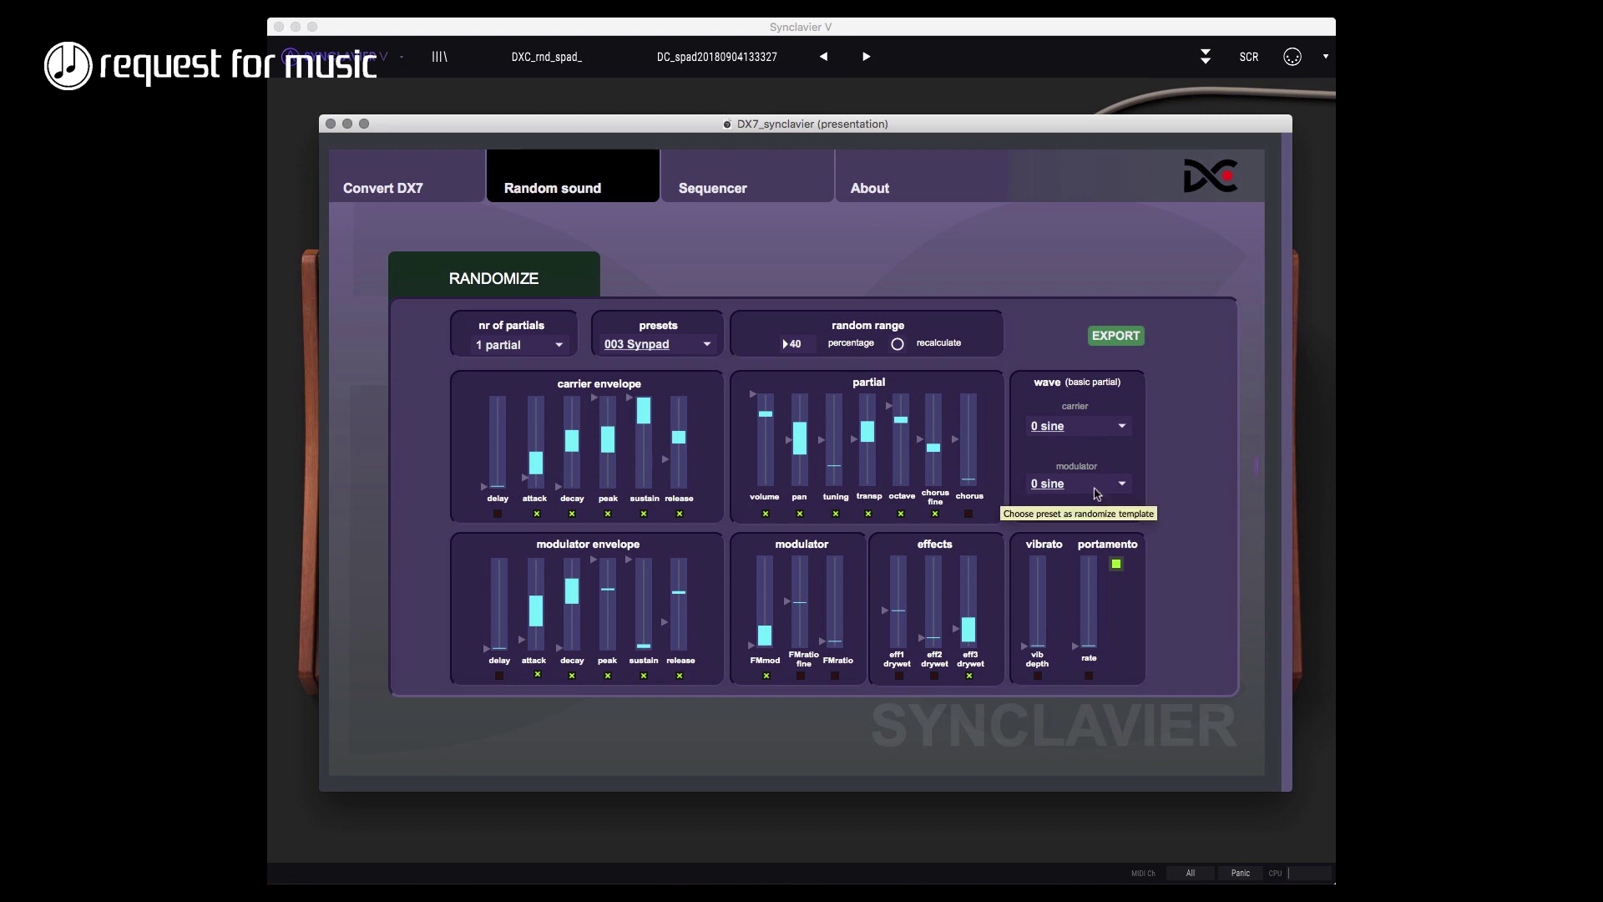
- Set the modulator wave to 3 saw and the carrier wave to 2 triangle
{"action": "left_click", "coordinate": [1092, 488]}
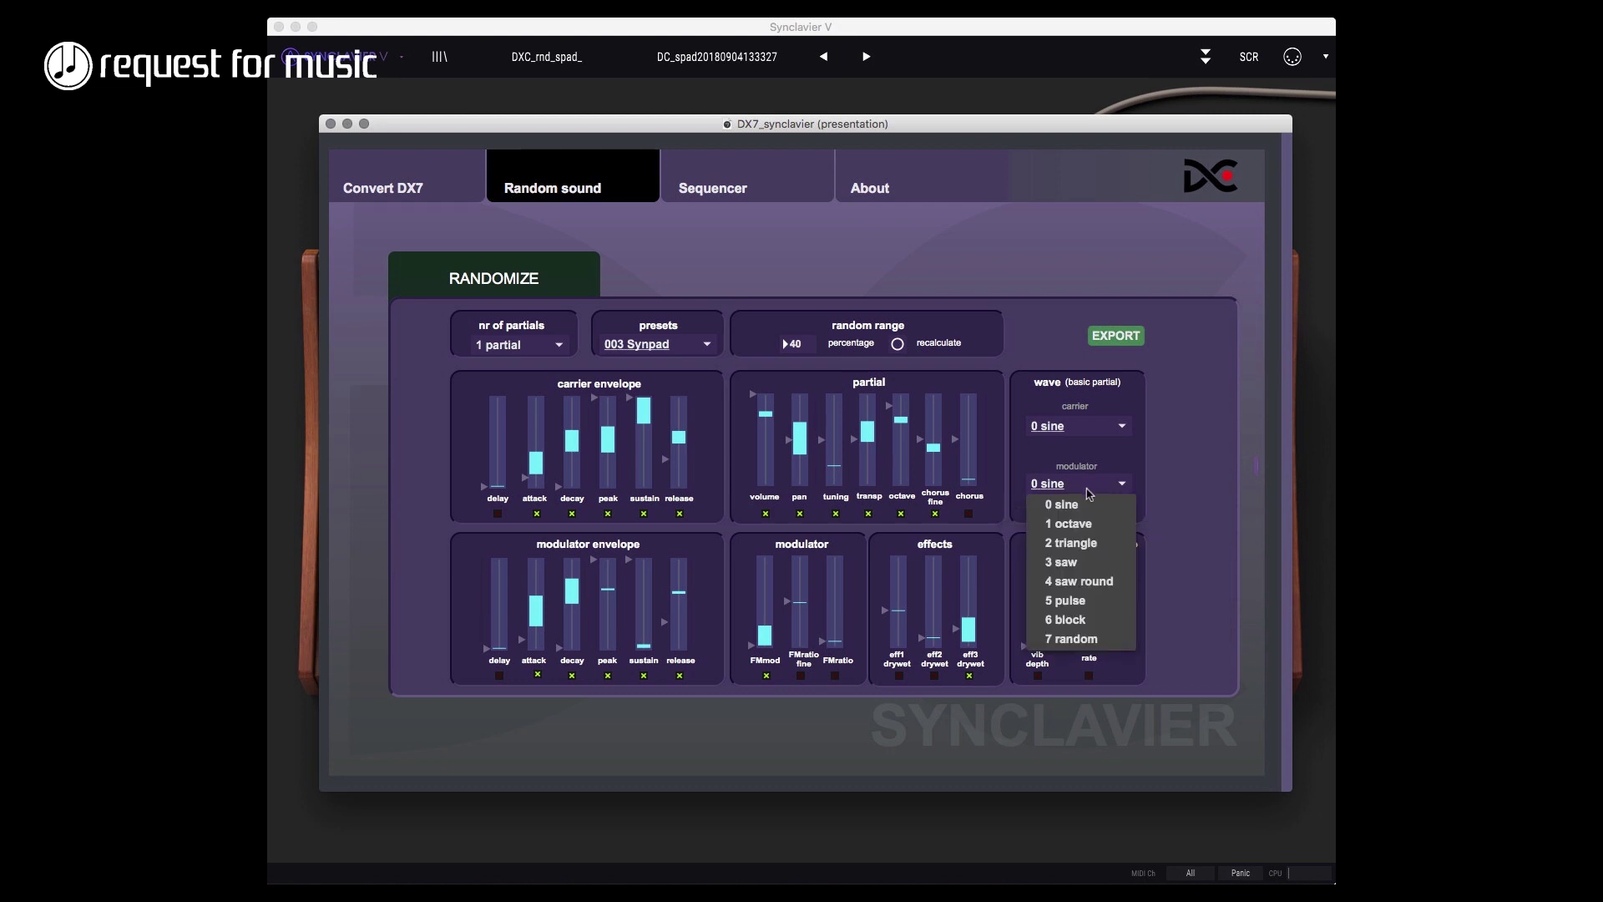
{"action": "left_click", "coordinate": [1085, 568]}
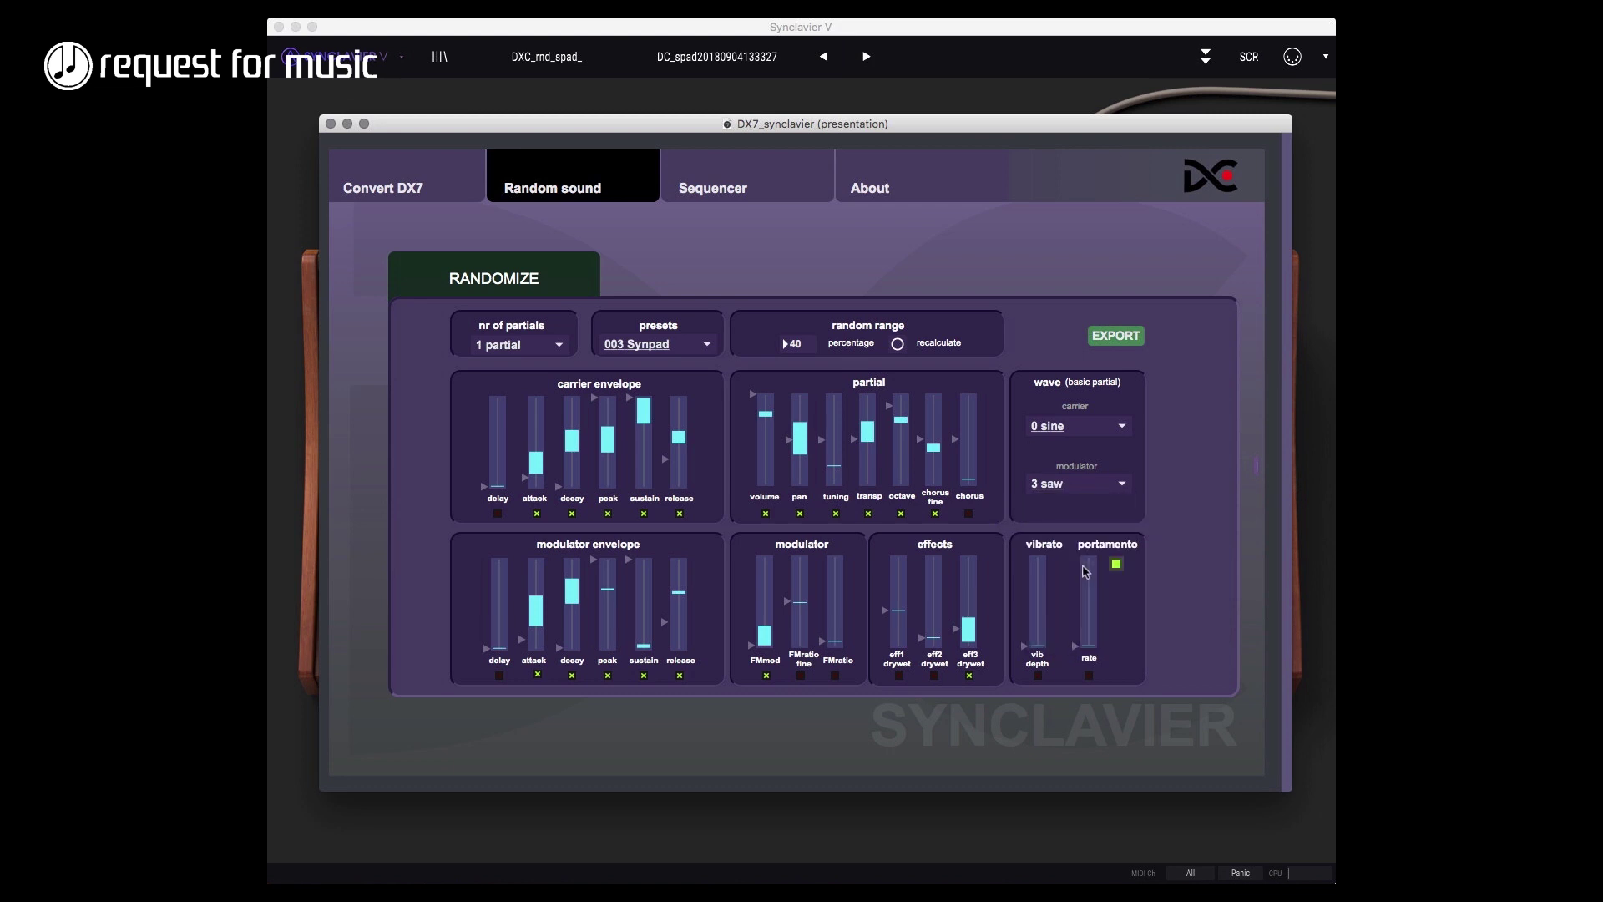
{"action": "left_click", "coordinate": [1079, 429]}
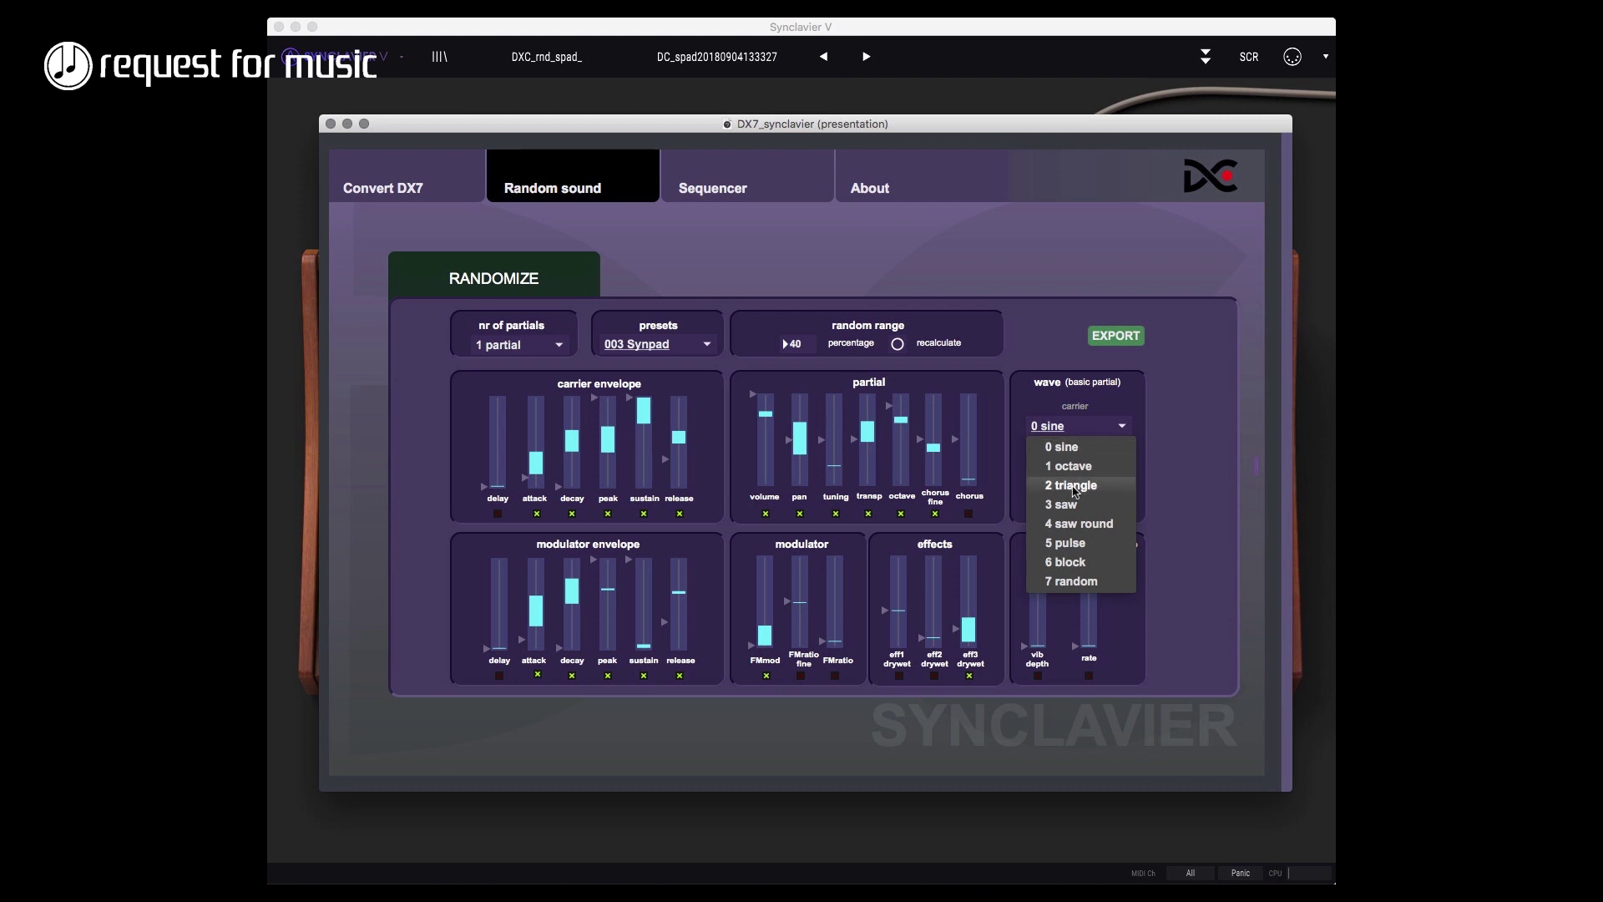
{"action": "left_click", "coordinate": [1076, 485]}
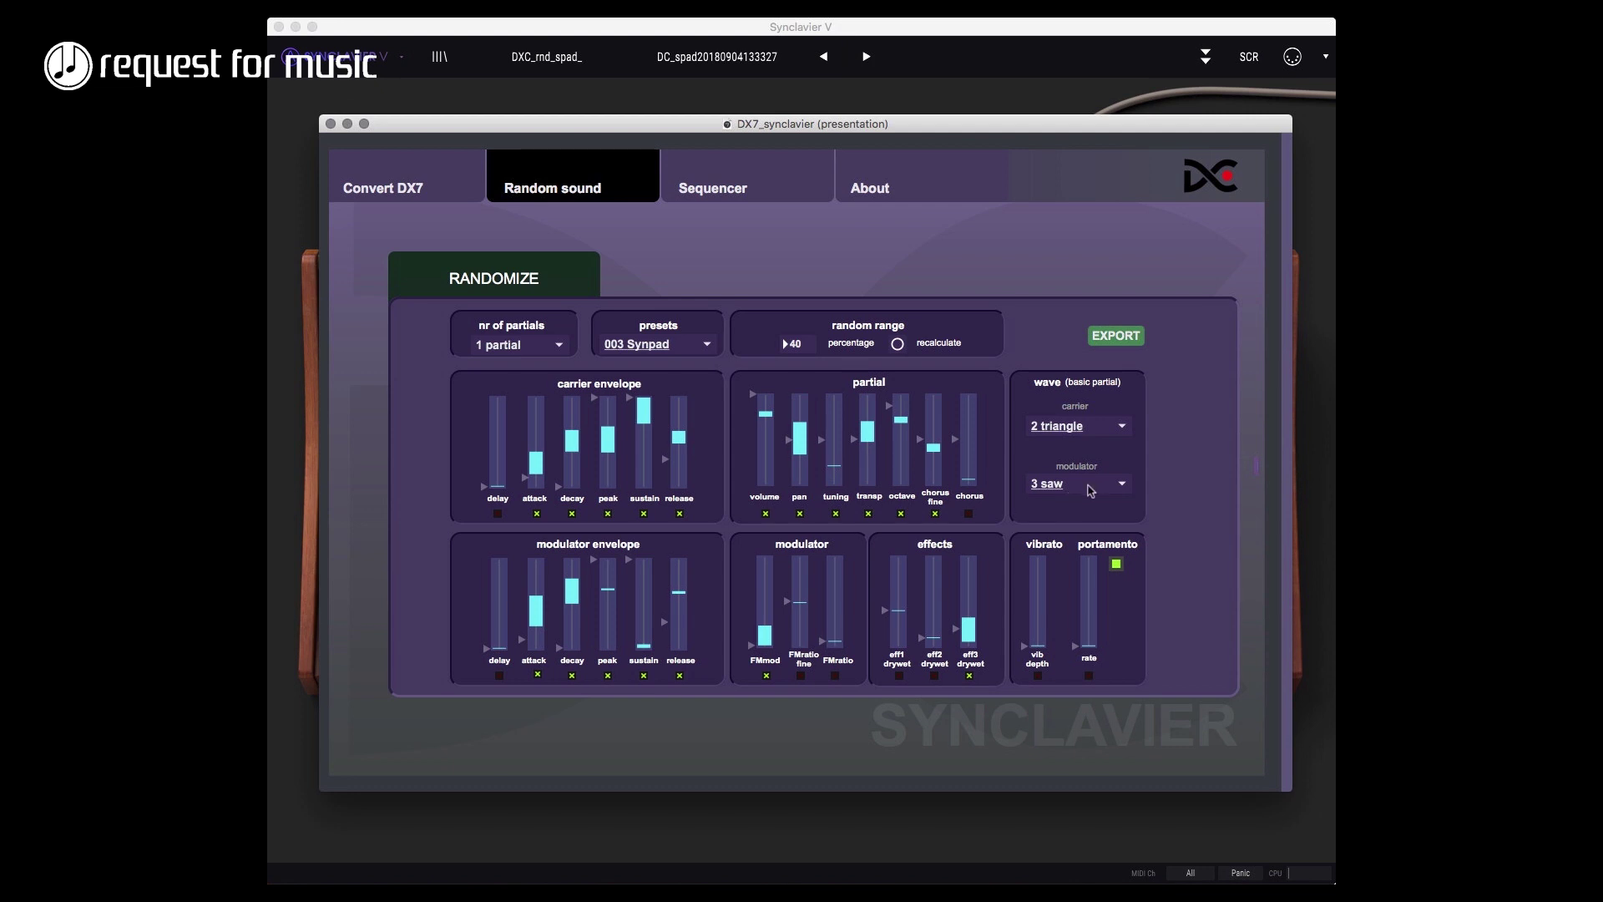
- Use 4 partials, widen the pan random range and give tuning a small range
{"action": "left_click", "coordinate": [532, 347]}
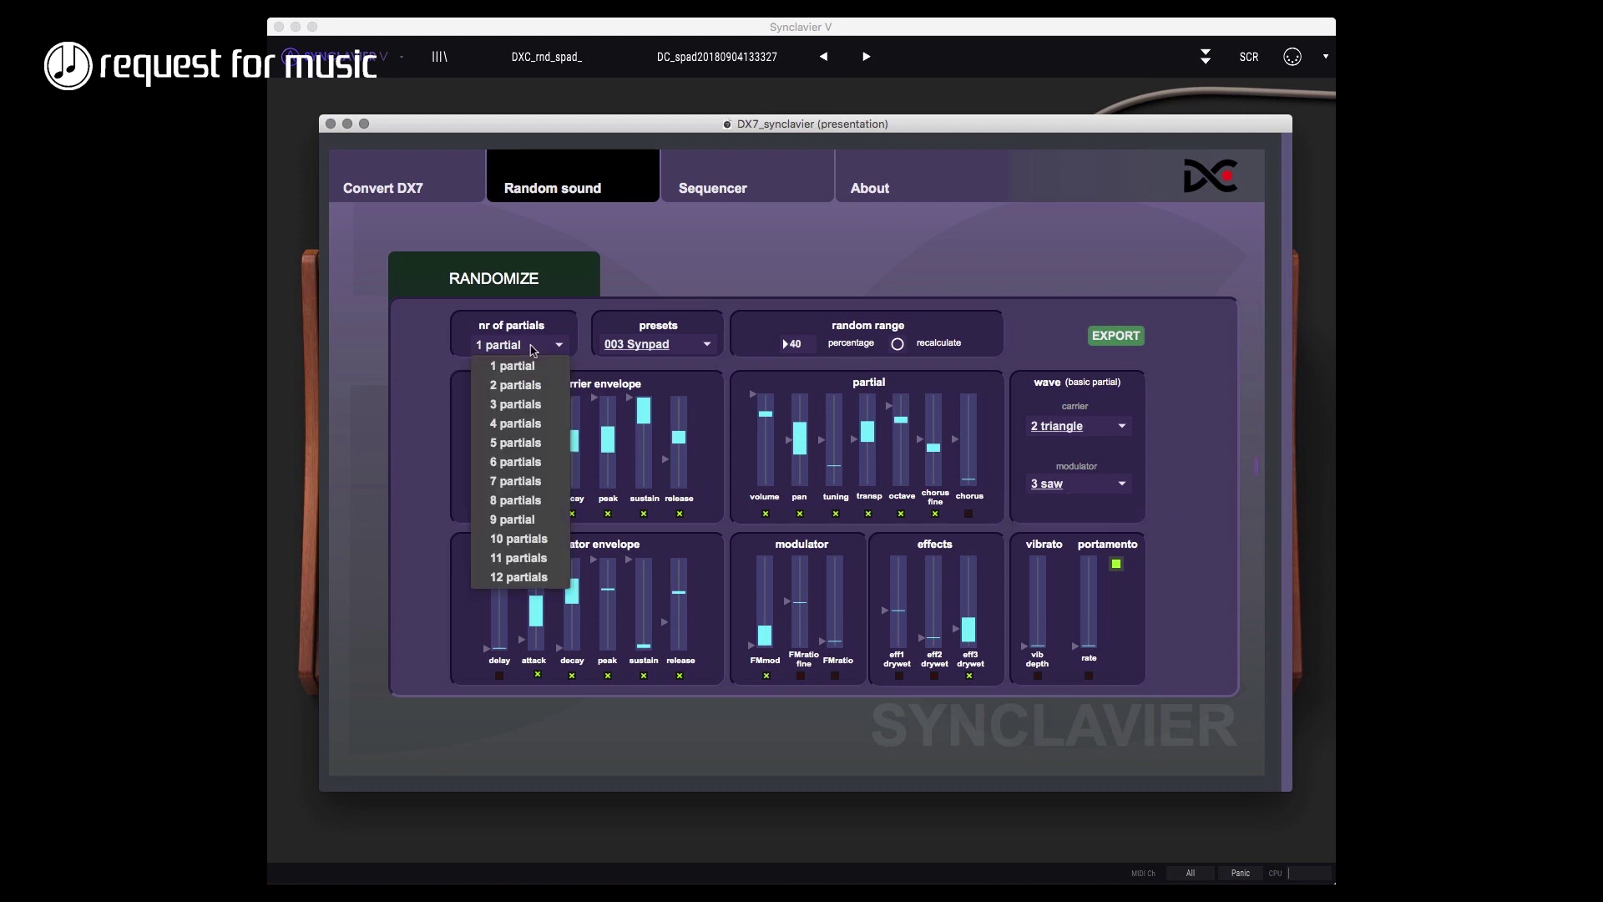
{"action": "left_click", "coordinate": [515, 426]}
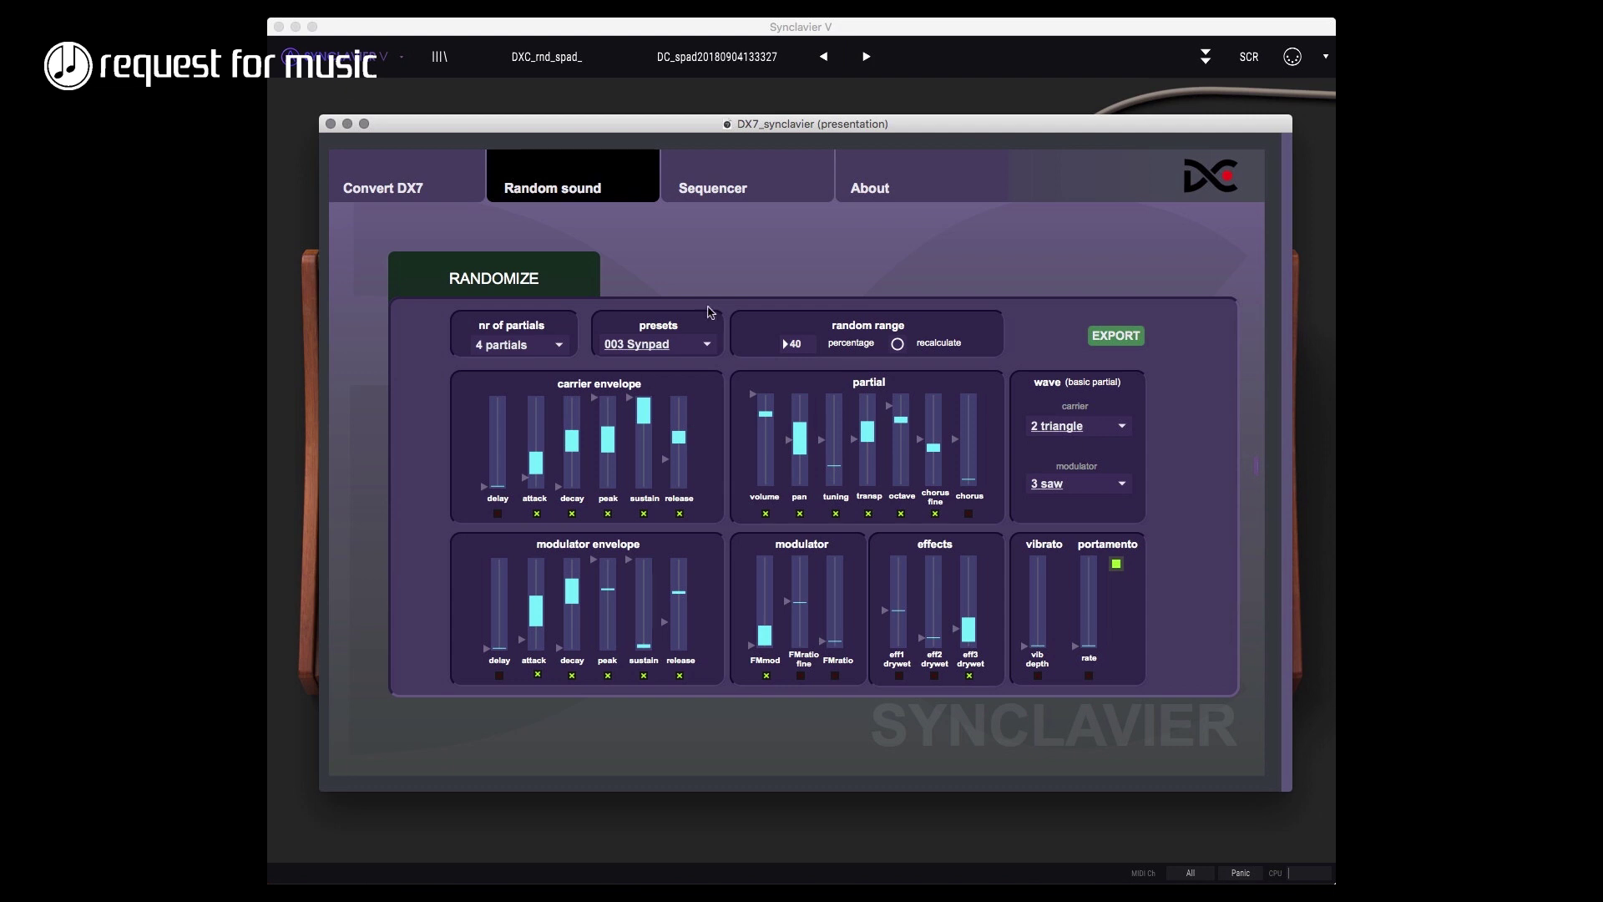
{"action": "left_click_drag", "start_coordinate": [795, 417], "coordinate": [799, 473]}
{"action": "left_click_drag", "start_coordinate": [833, 440], "coordinate": [835, 446]}
- Move the Finder patchers window to the right edge, off the DX7_synclavier panel
{"action": "left_click", "coordinate": [1115, 335]}
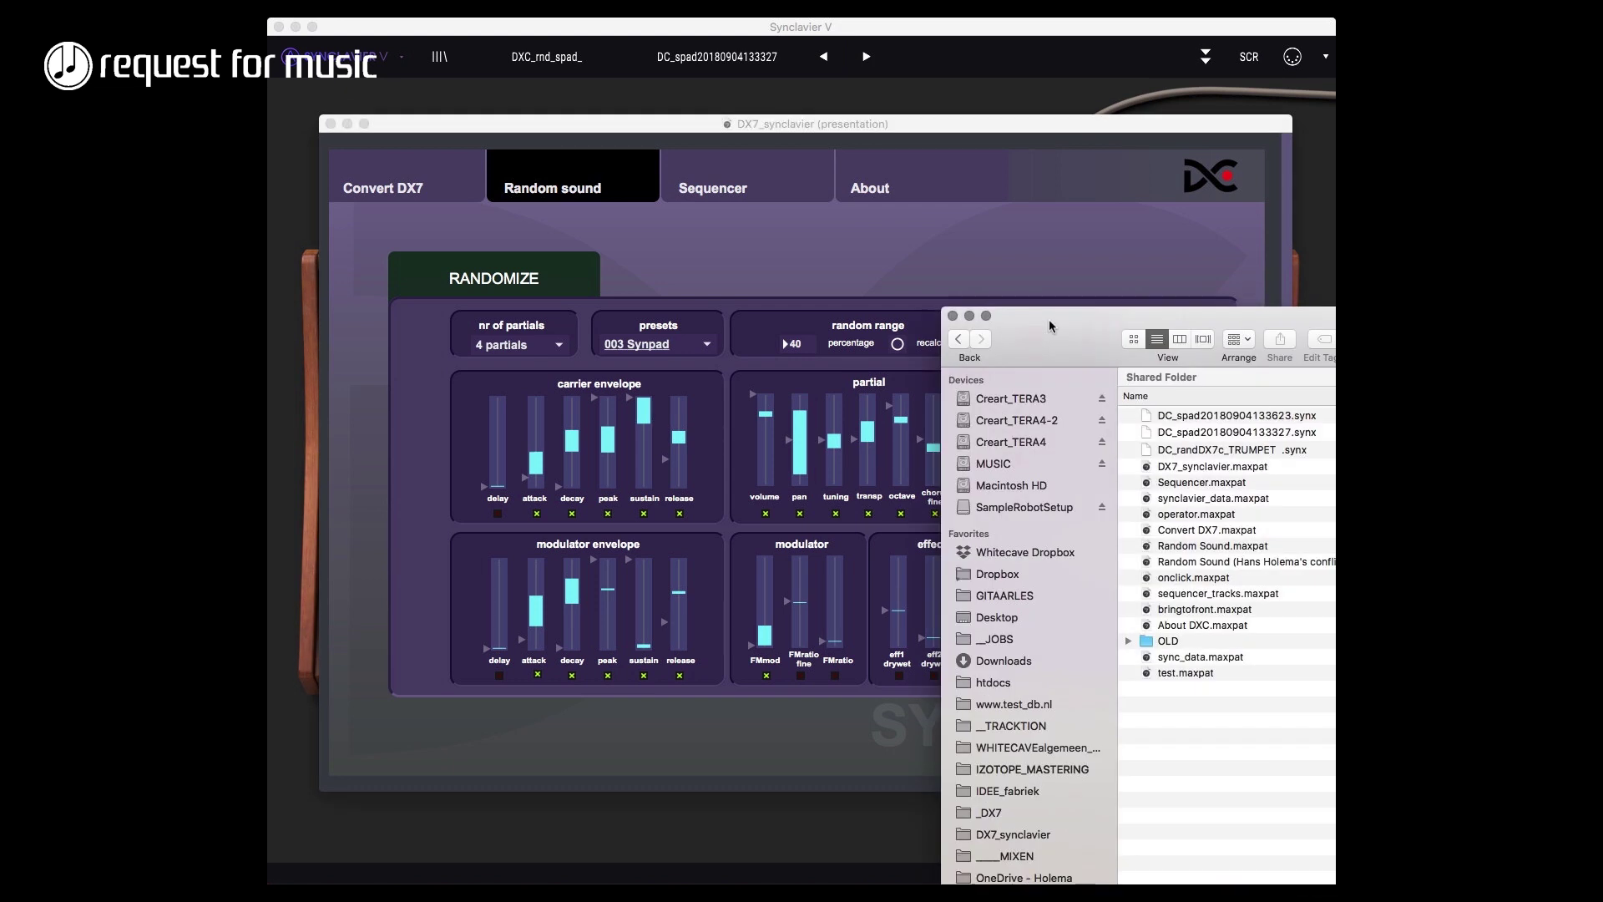
{"action": "left_click_drag", "start_coordinate": [1036, 308], "coordinate": [691, 318]}
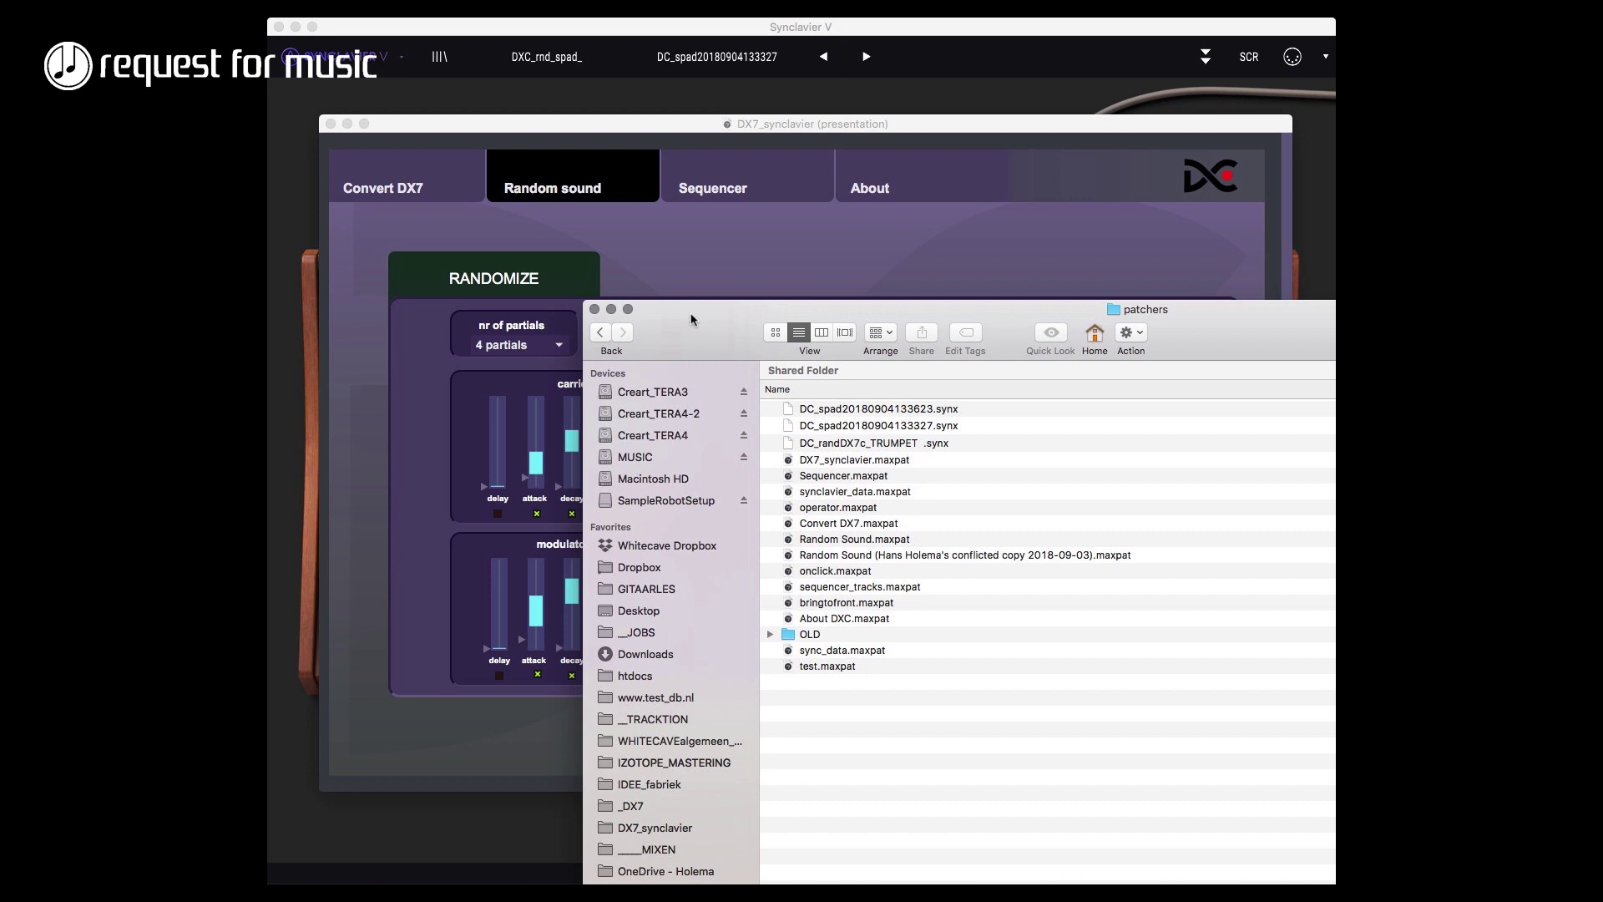
{"action": "left_click_drag", "start_coordinate": [713, 313], "coordinate": [1494, 310]}
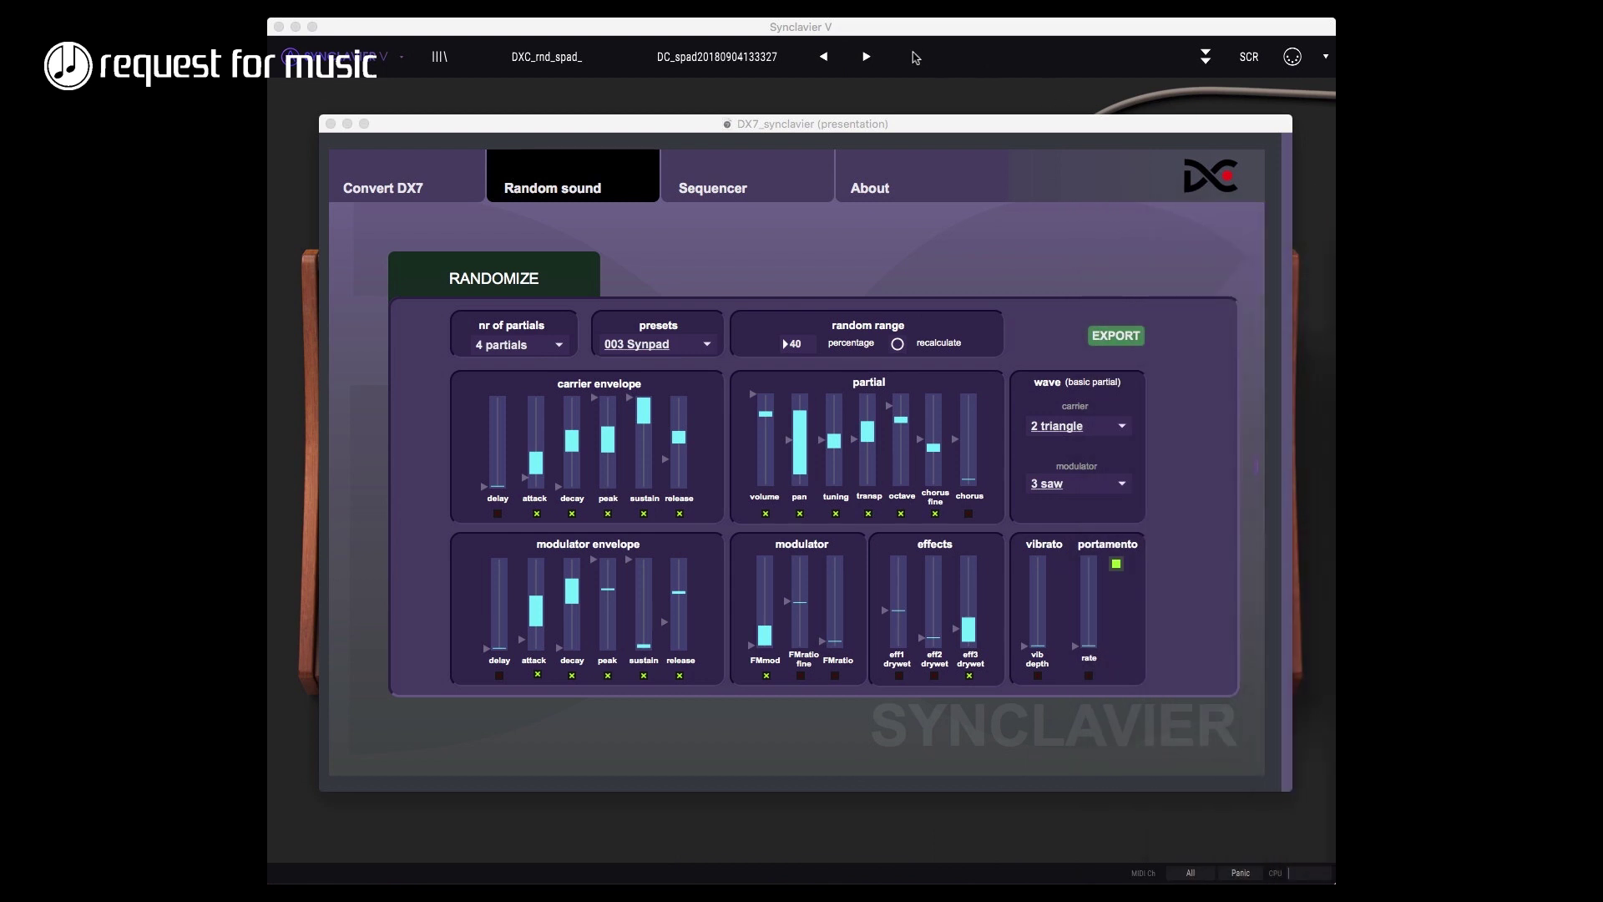
- Import DC_spad20180904133623.synx into Synclavier V and dismiss the success message
{"action": "left_click", "coordinate": [916, 57]}
{"action": "left_click", "coordinate": [324, 60]}
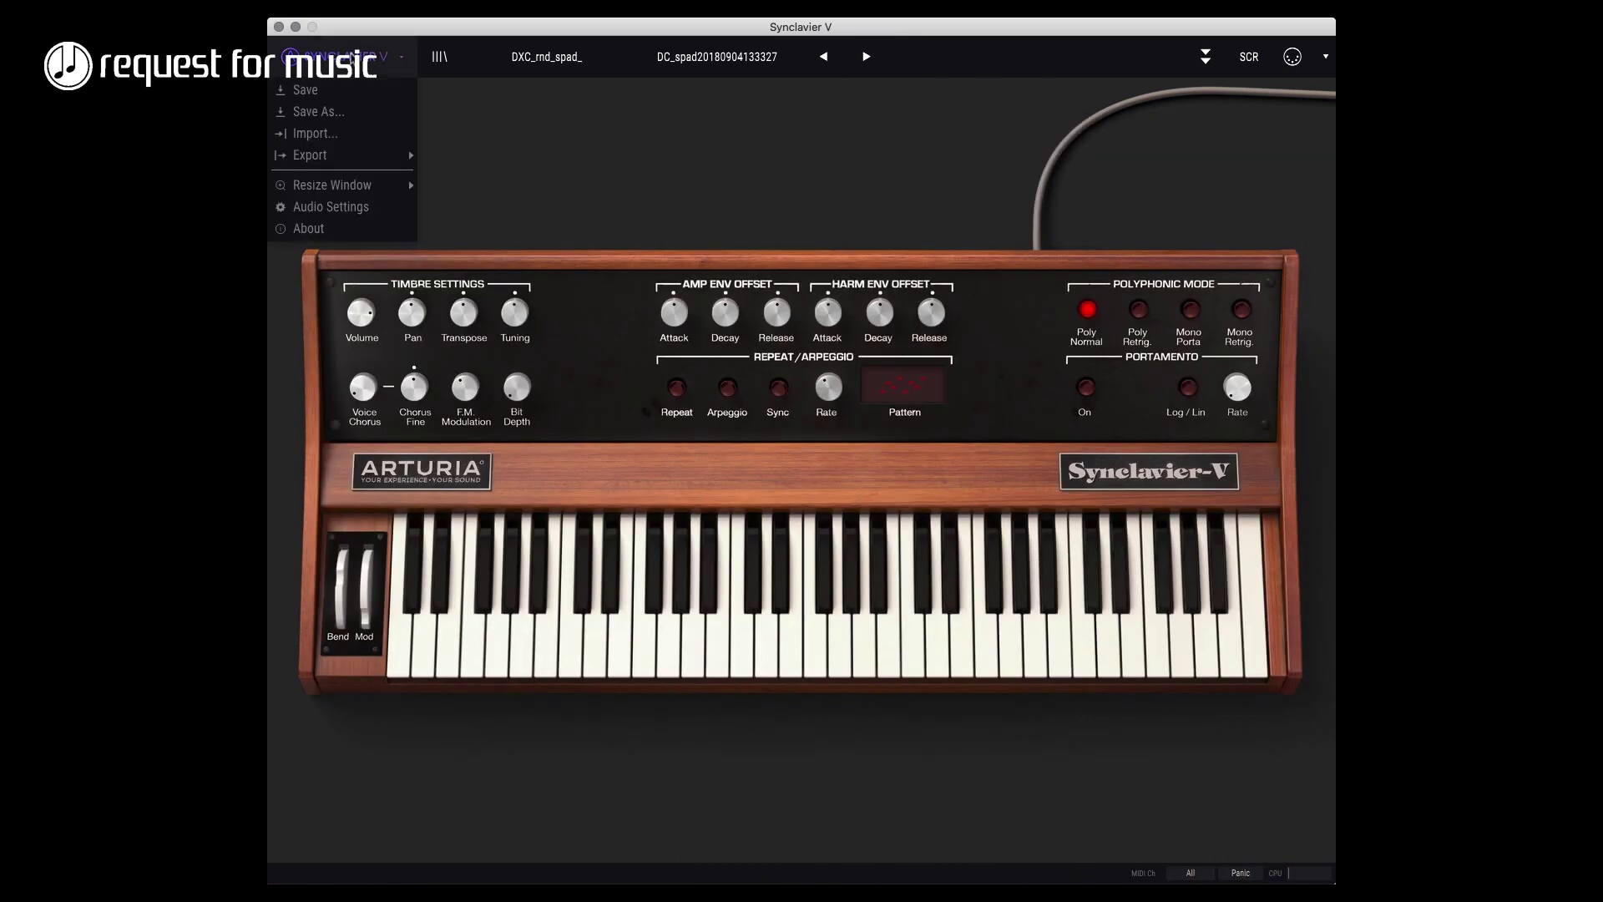
{"action": "left_click", "coordinate": [327, 135]}
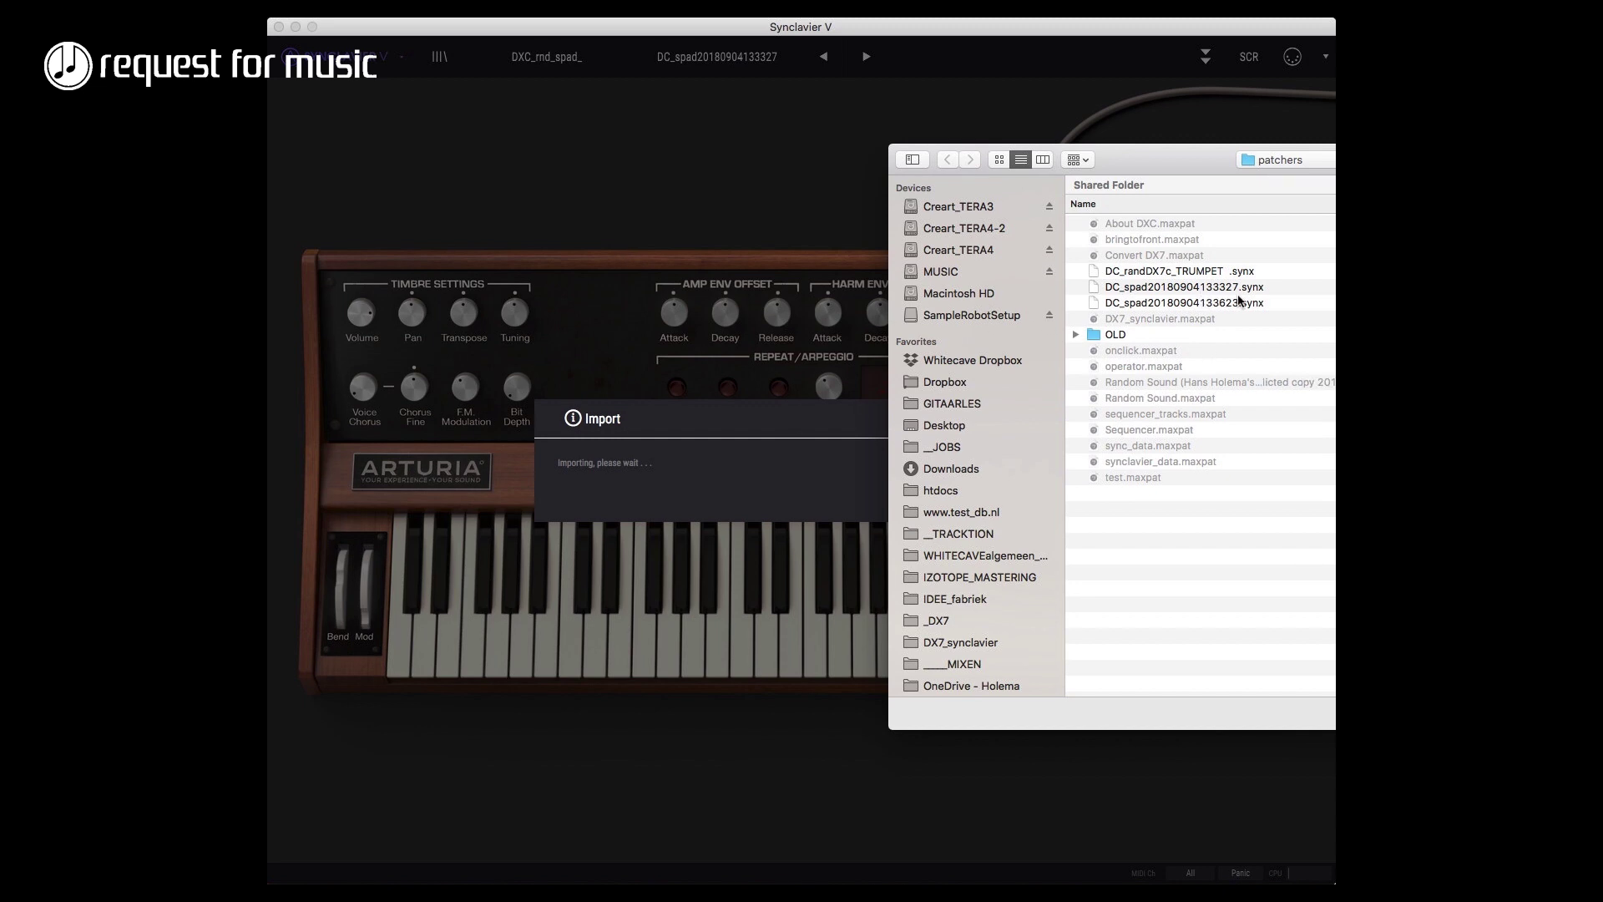
{"action": "double_click", "coordinate": [1193, 304]}
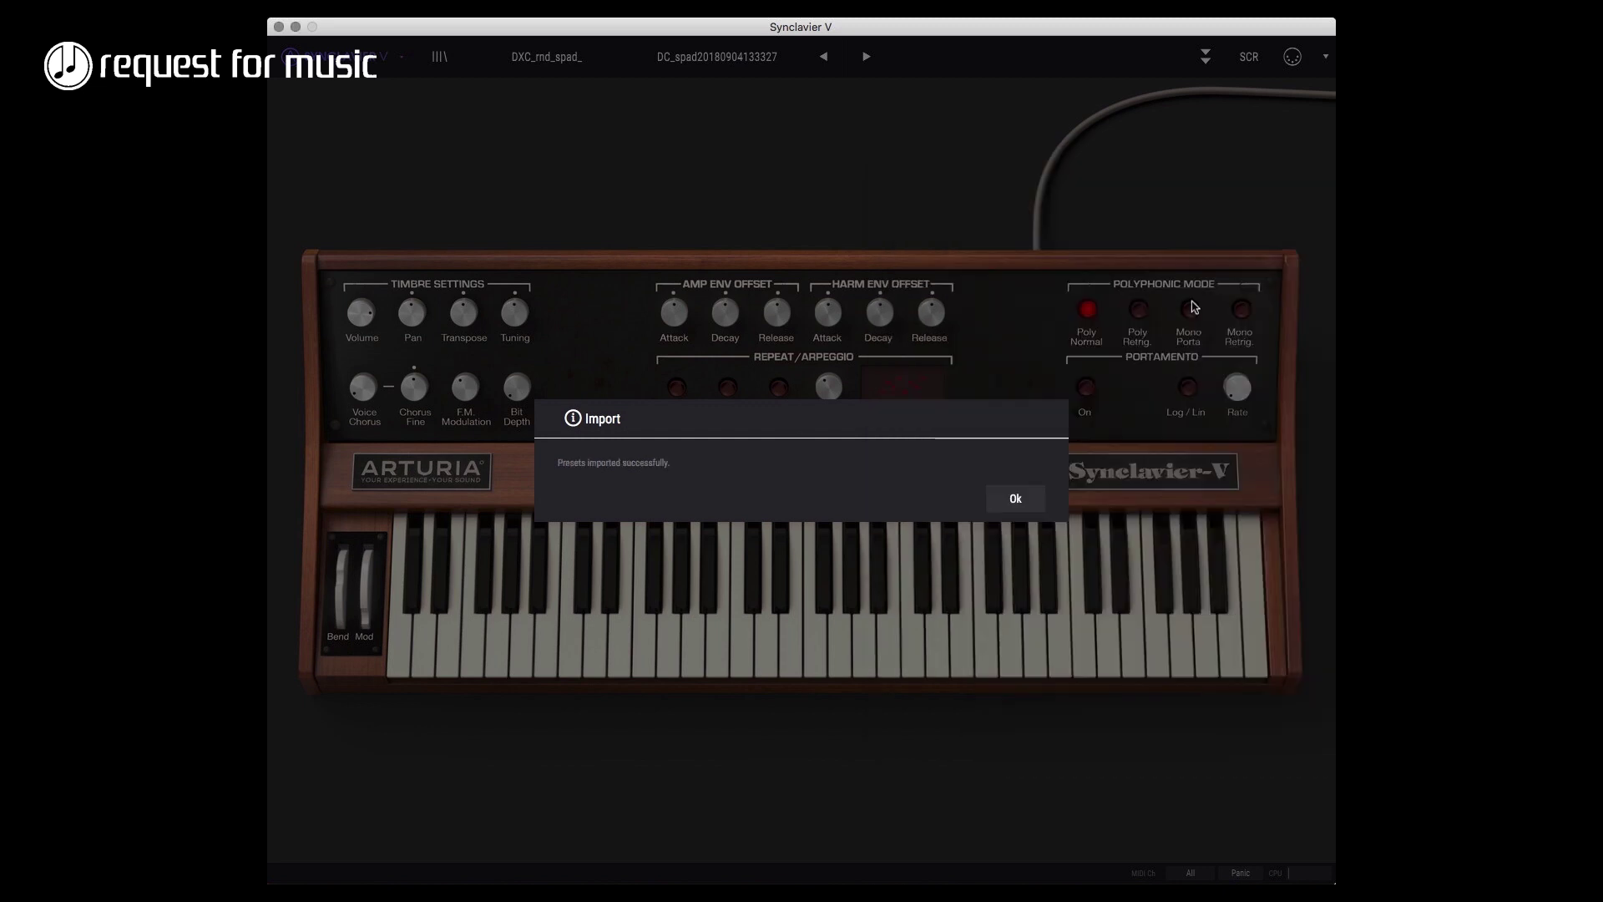
{"action": "left_click", "coordinate": [993, 503]}
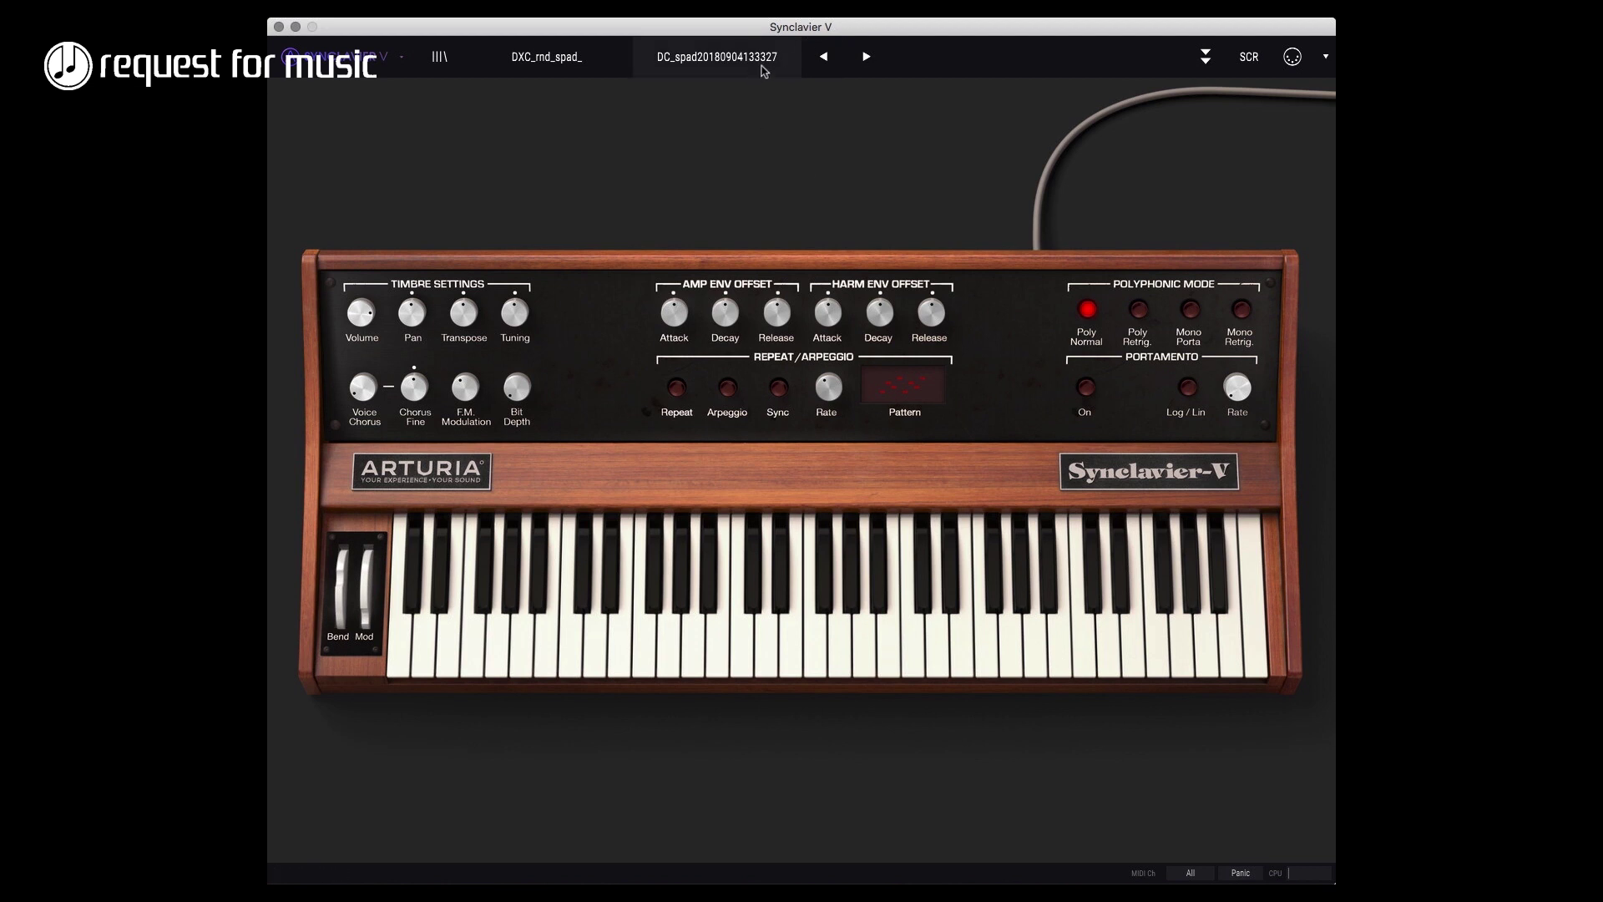
{"action": "left_click", "coordinate": [441, 57]}
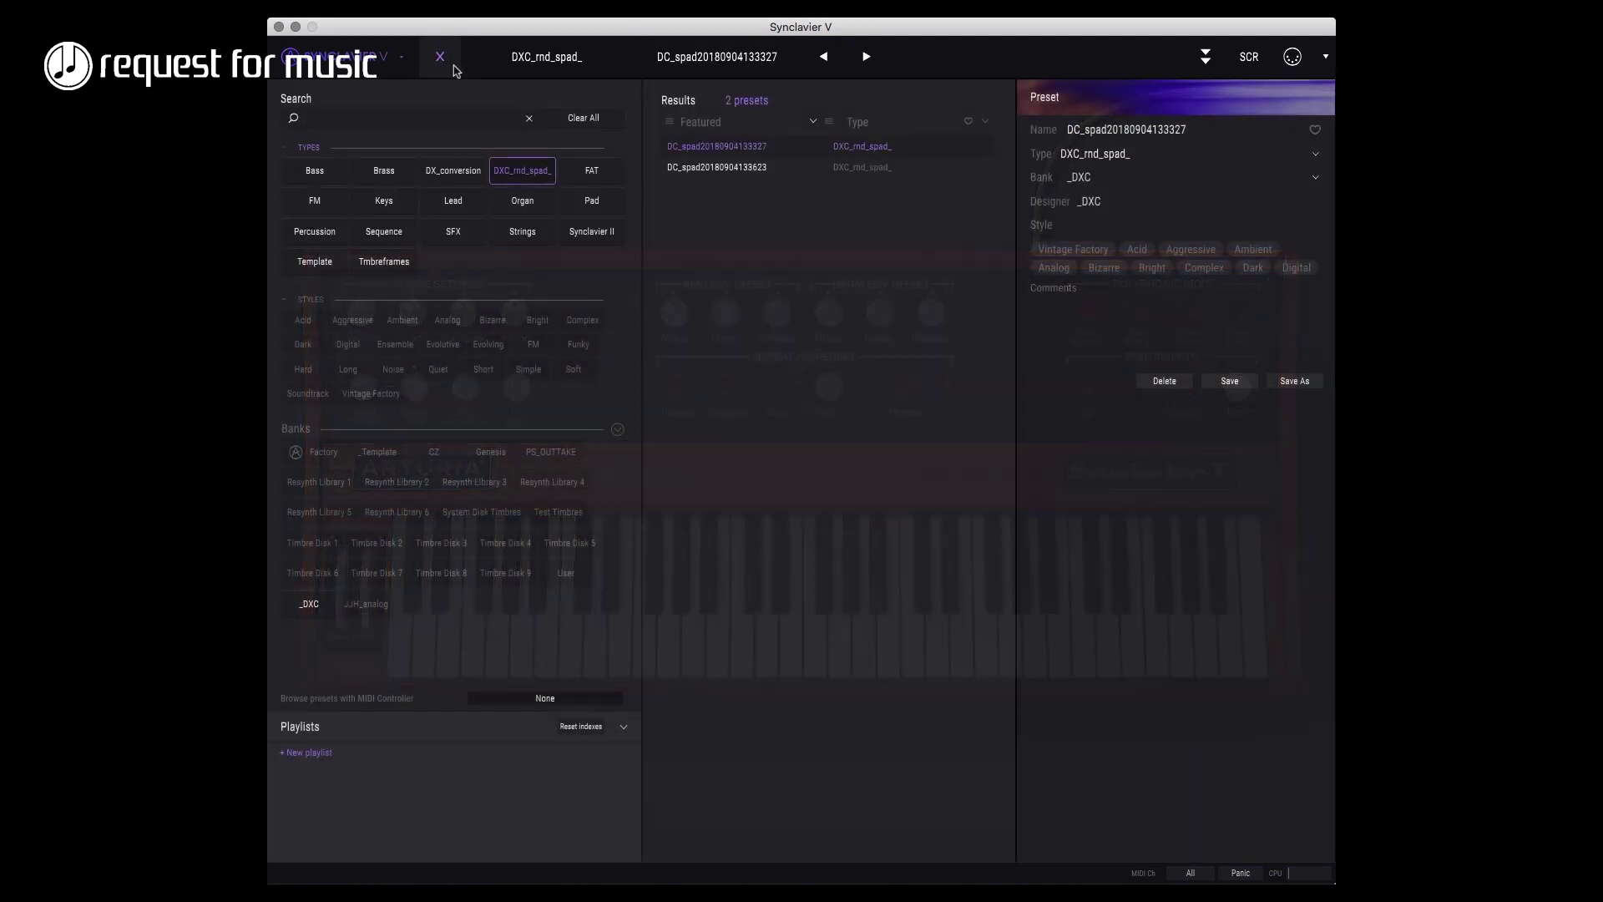
{"action": "left_click", "coordinate": [762, 171]}
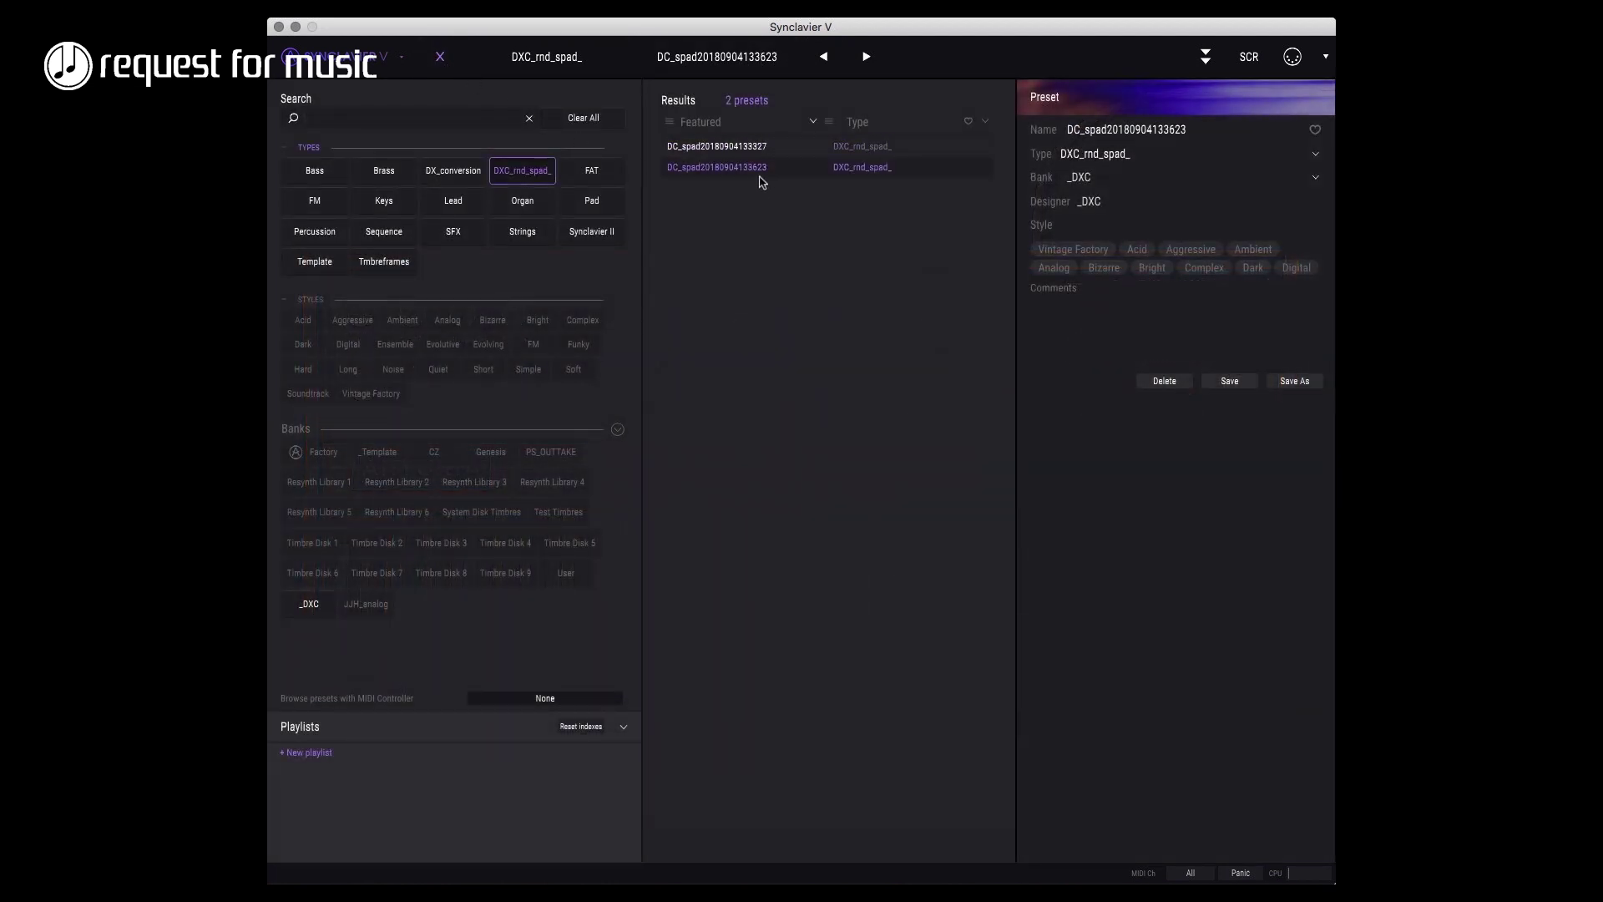
{"action": "key", "text": "Escape"}
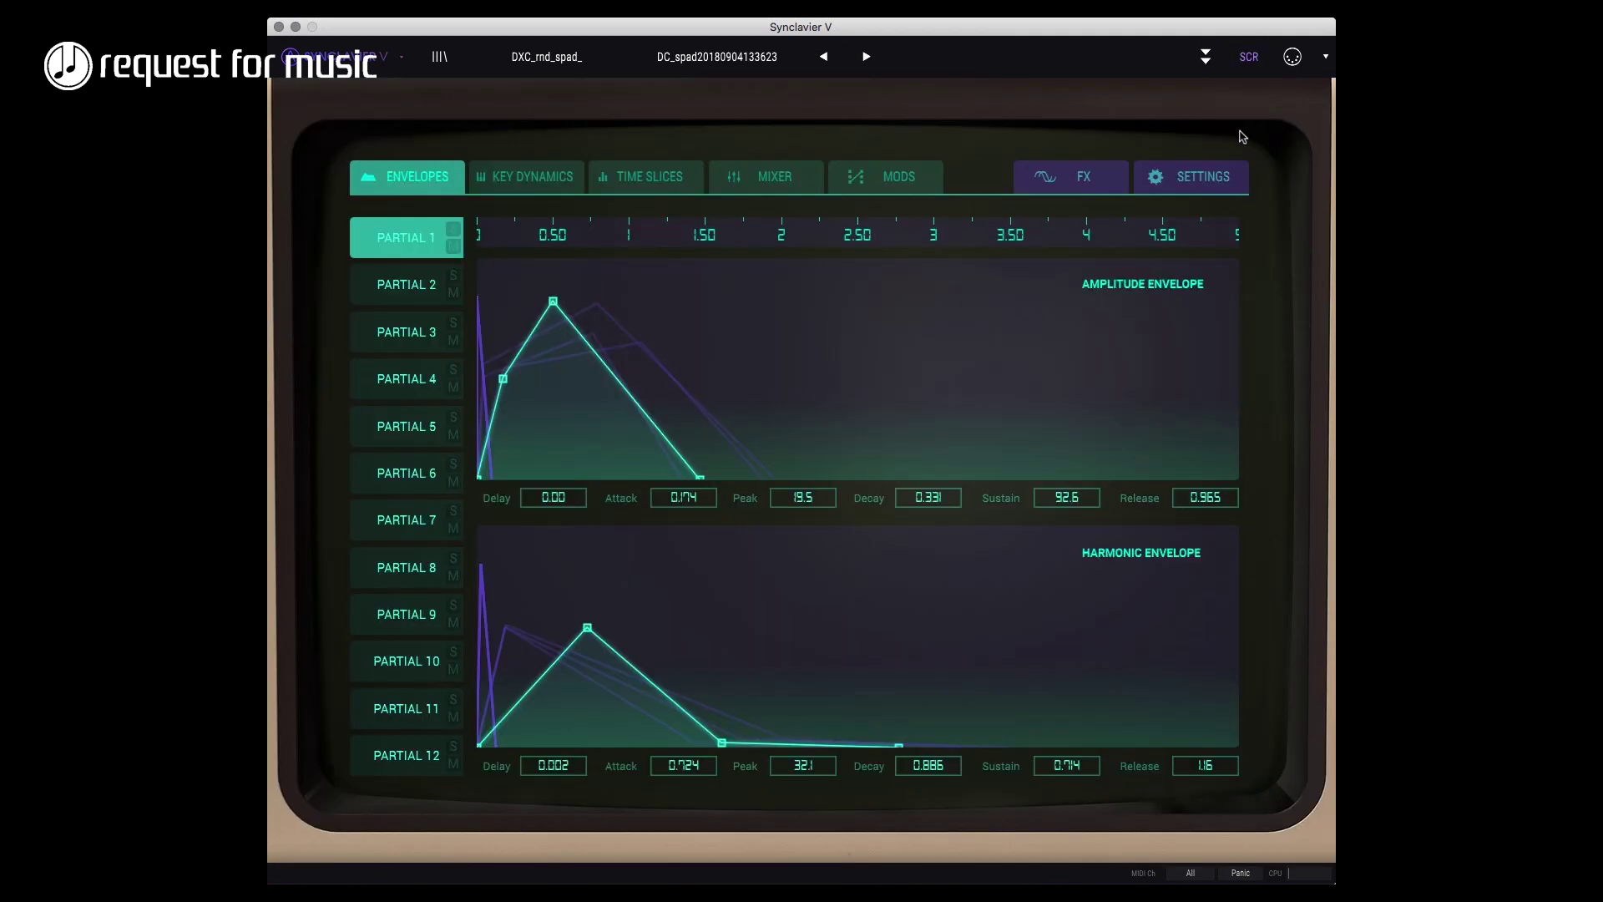
- In the SCR mixer, reset partials 1–4 tuning to centre, then retune partials 3 and 1
{"action": "left_click", "coordinate": [1249, 58]}
{"action": "left_click", "coordinate": [797, 179]}
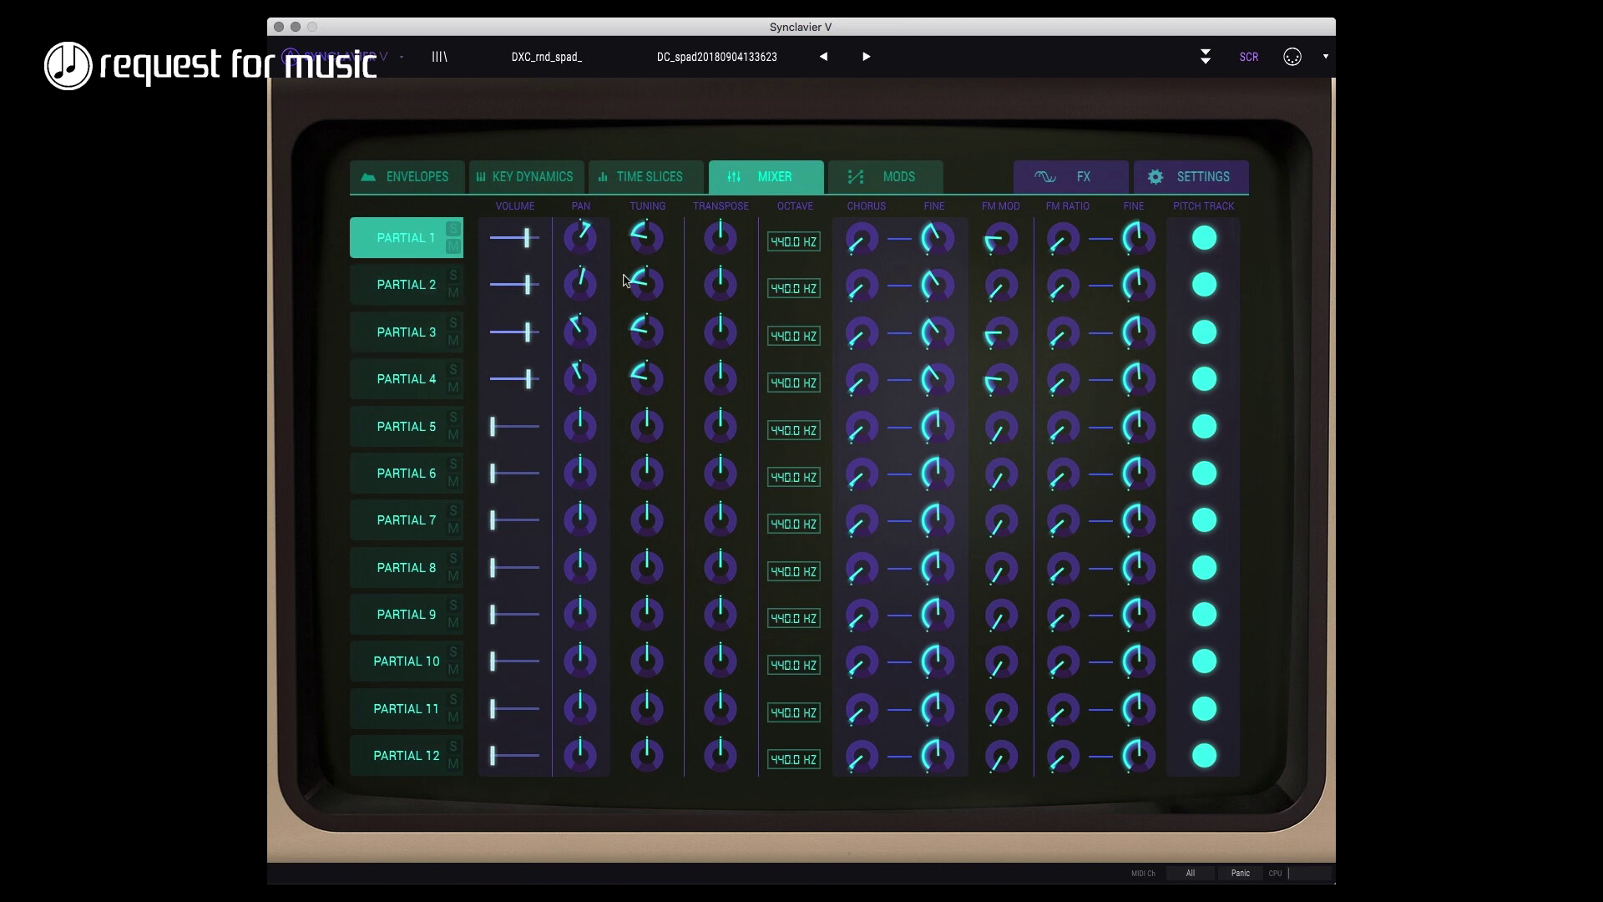
{"action": "left_click_drag", "start_coordinate": [644, 247], "coordinate": [651, 238]}
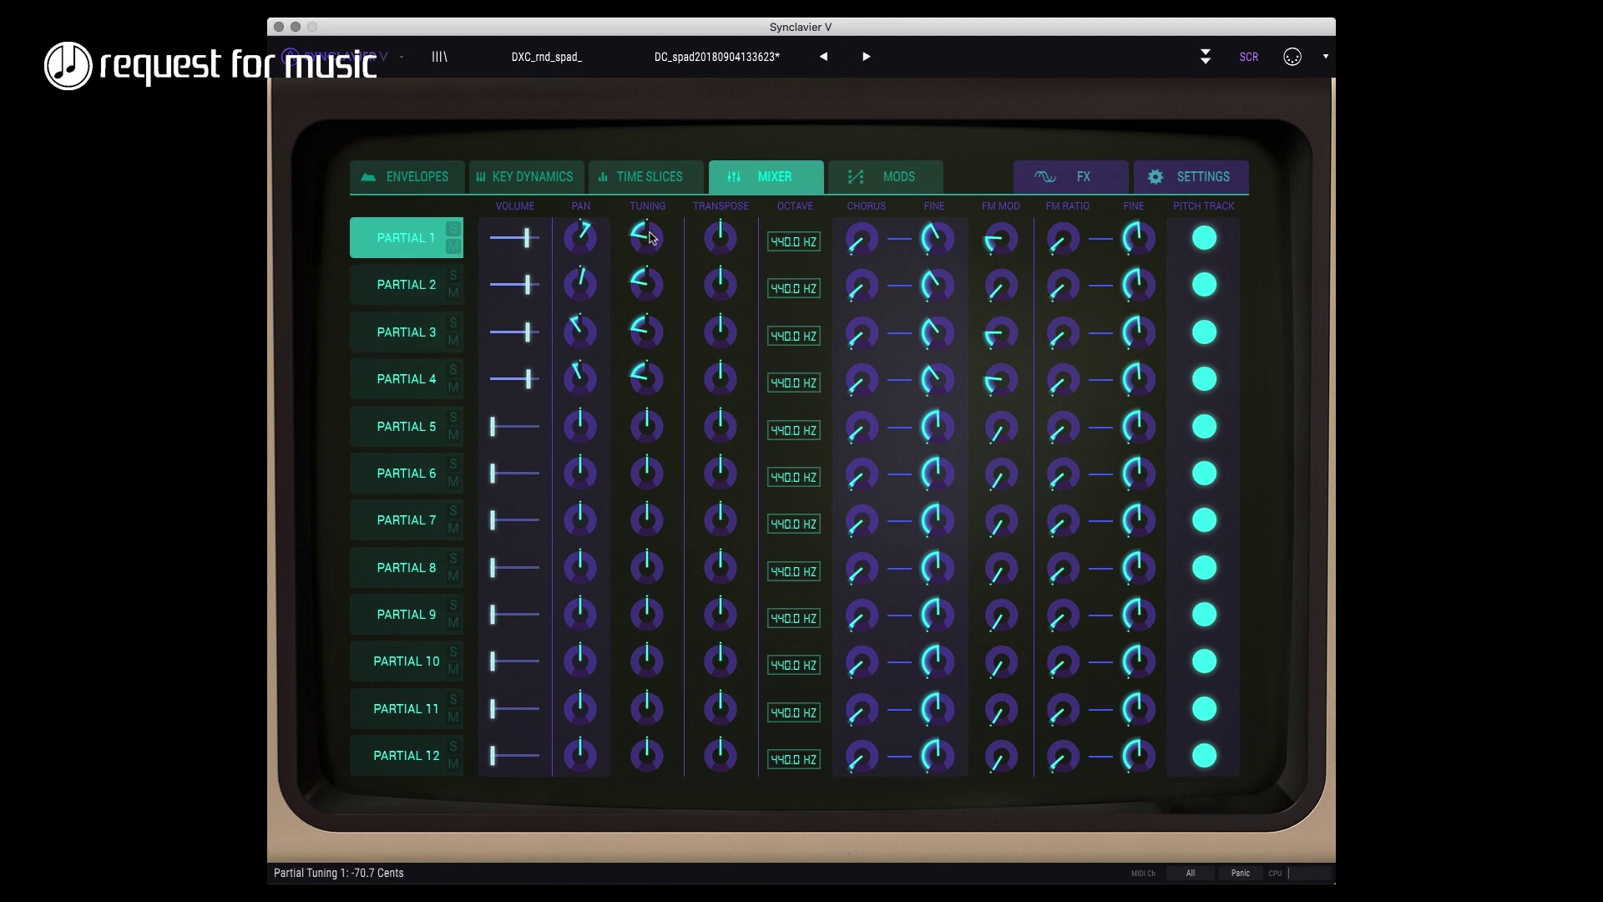
{"action": "double_click", "coordinate": [649, 238]}
{"action": "double_click", "coordinate": [656, 290]}
{"action": "double_click", "coordinate": [658, 332]}
{"action": "double_click", "coordinate": [655, 380]}
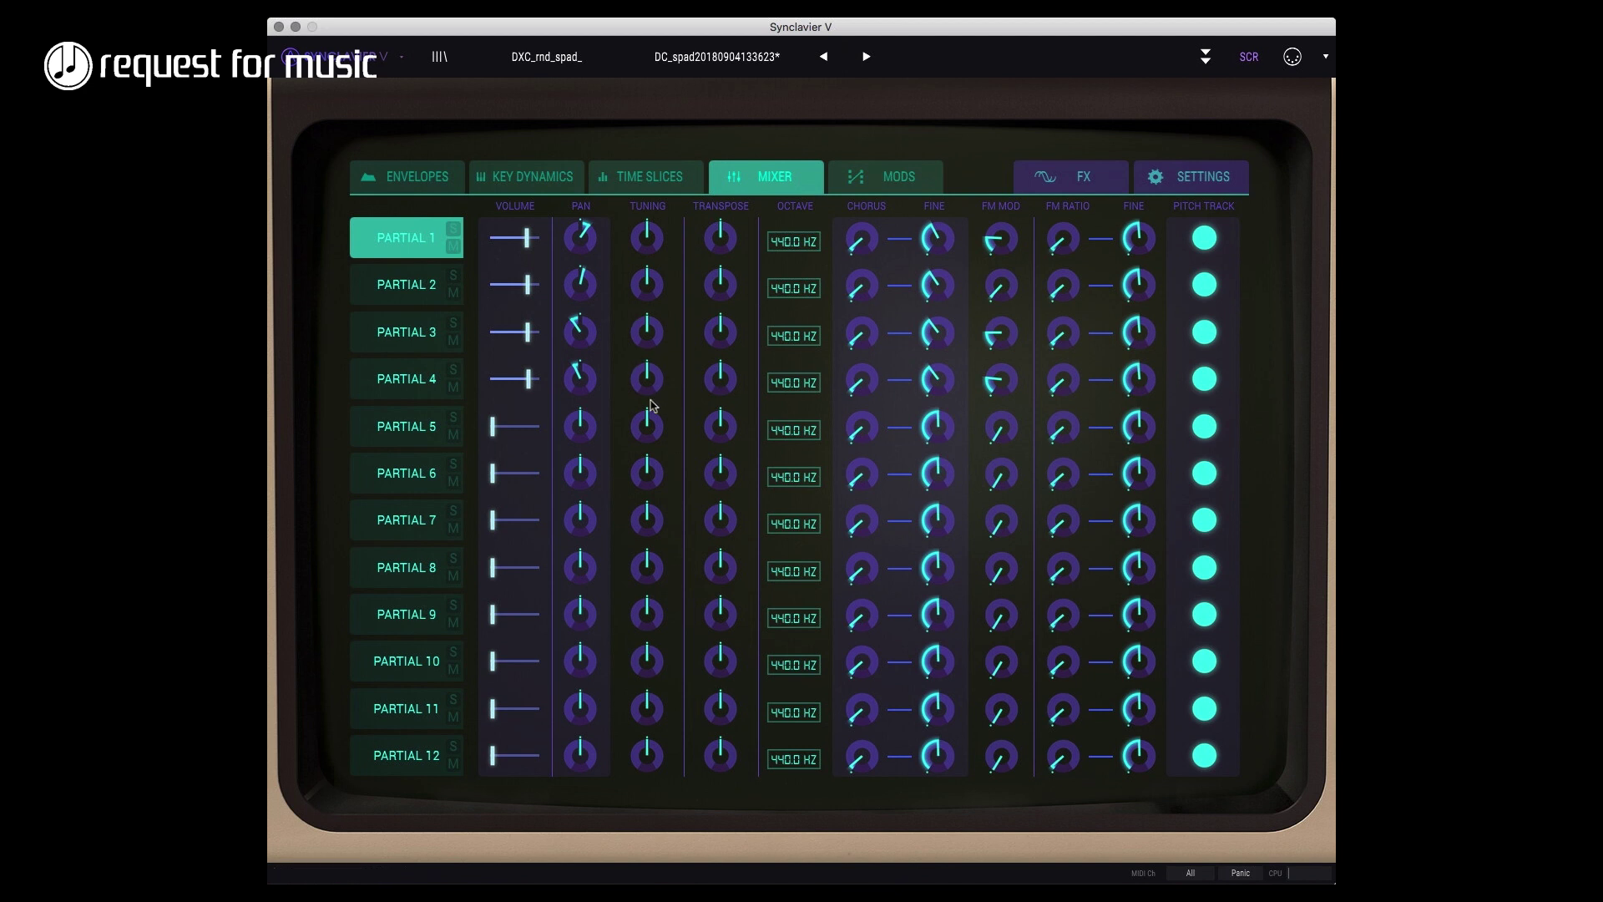
{"action": "left_click_drag", "start_coordinate": [649, 374], "coordinate": [649, 349]}
{"action": "left_click_drag", "start_coordinate": [647, 248], "coordinate": [648, 274]}
- On the Time Slices page, view the harmonic spectra of partials 2, 3, 4 and 5
{"action": "left_click", "coordinate": [667, 173]}
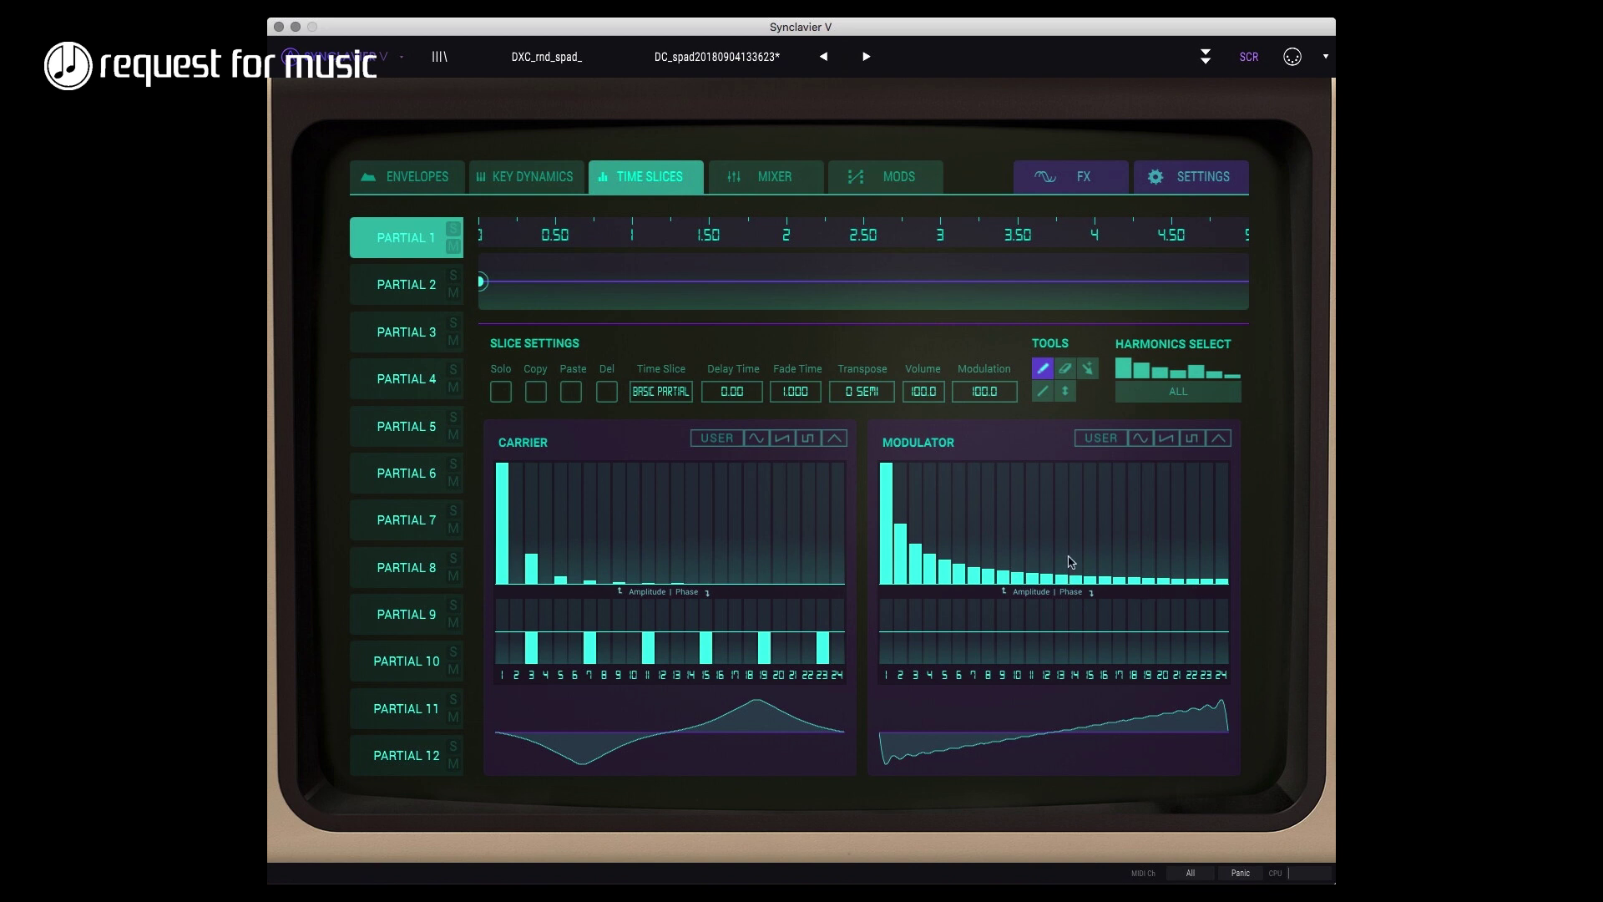
{"action": "left_click", "coordinate": [407, 286]}
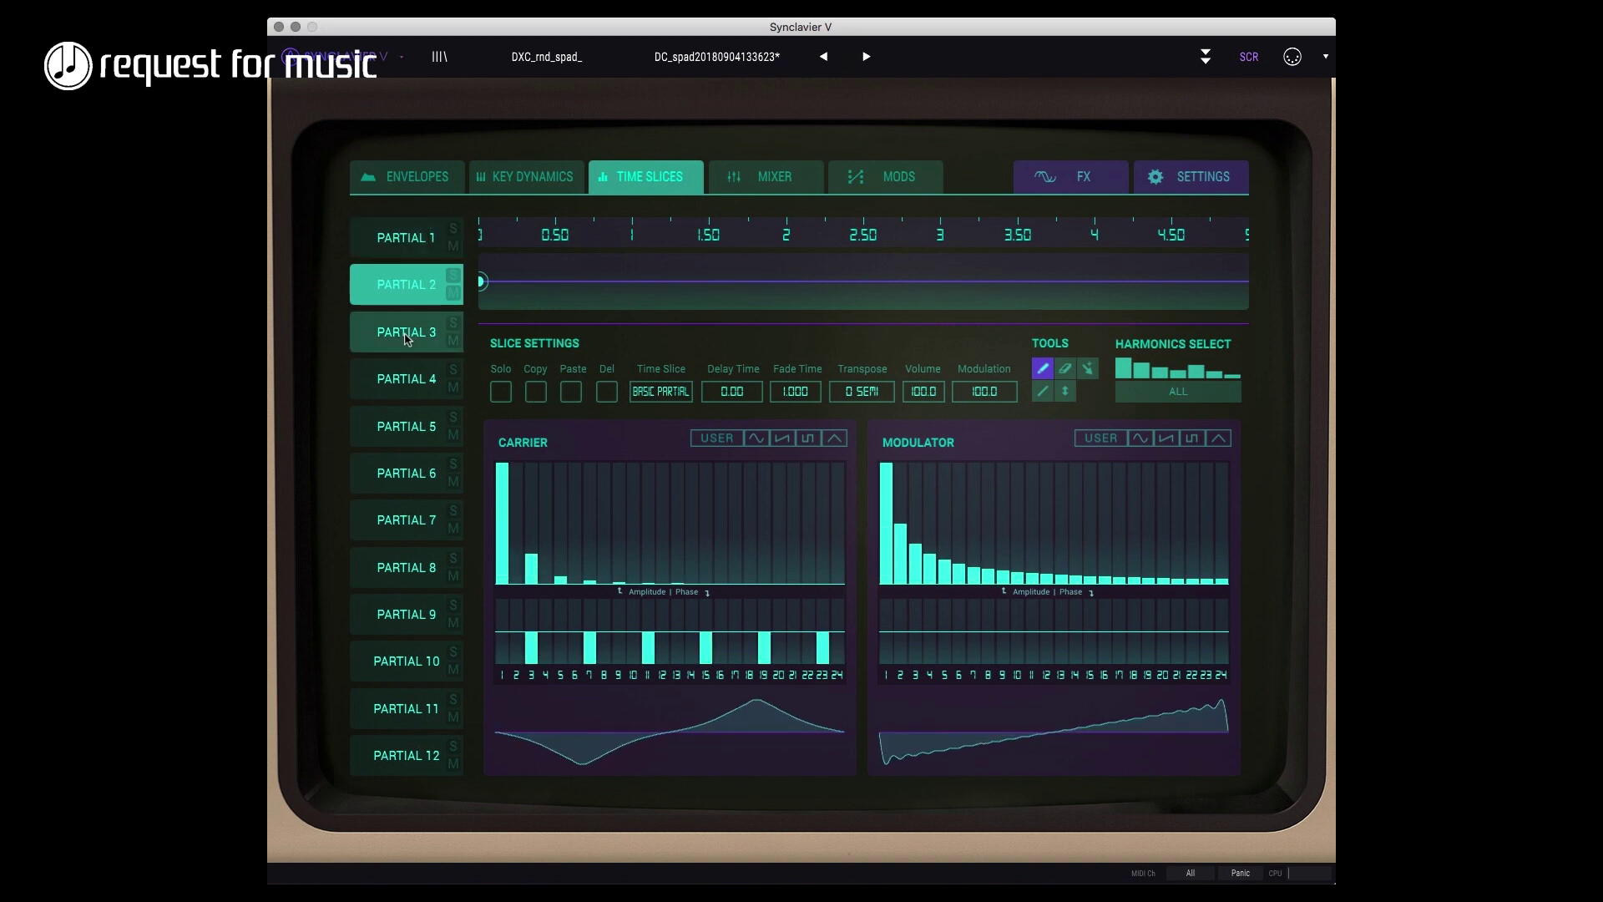
{"action": "left_click", "coordinate": [406, 334]}
{"action": "left_click", "coordinate": [406, 380]}
{"action": "left_click", "coordinate": [408, 430]}
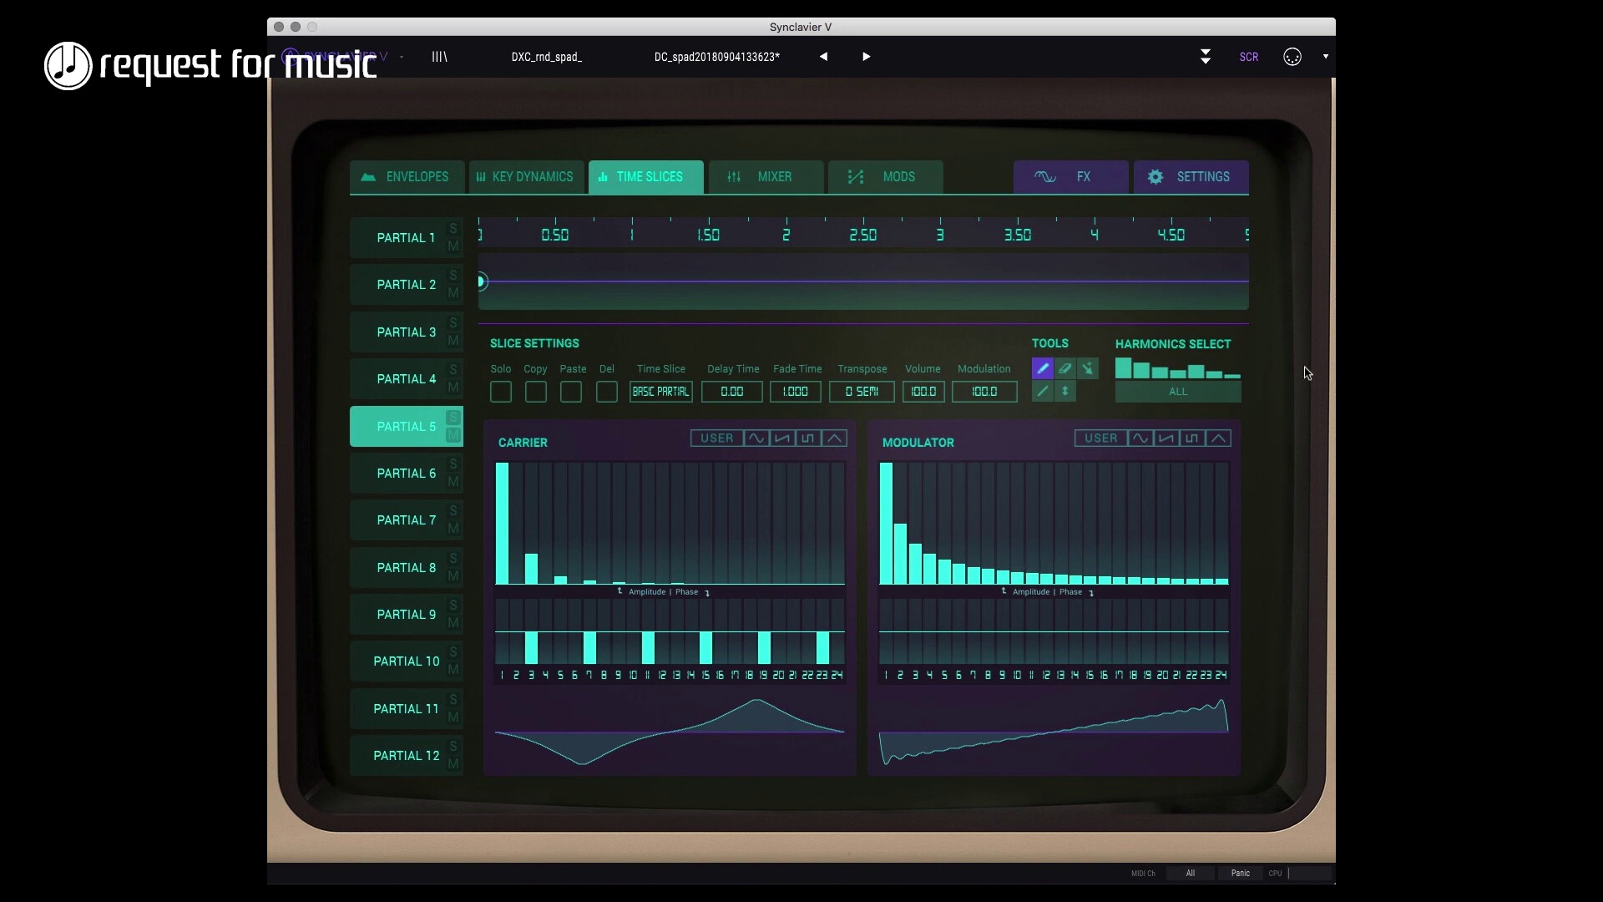
- Return to DX7_synclavier and check the partial count, leaving it at 4
{"action": "key", "text": "super+Tab"}
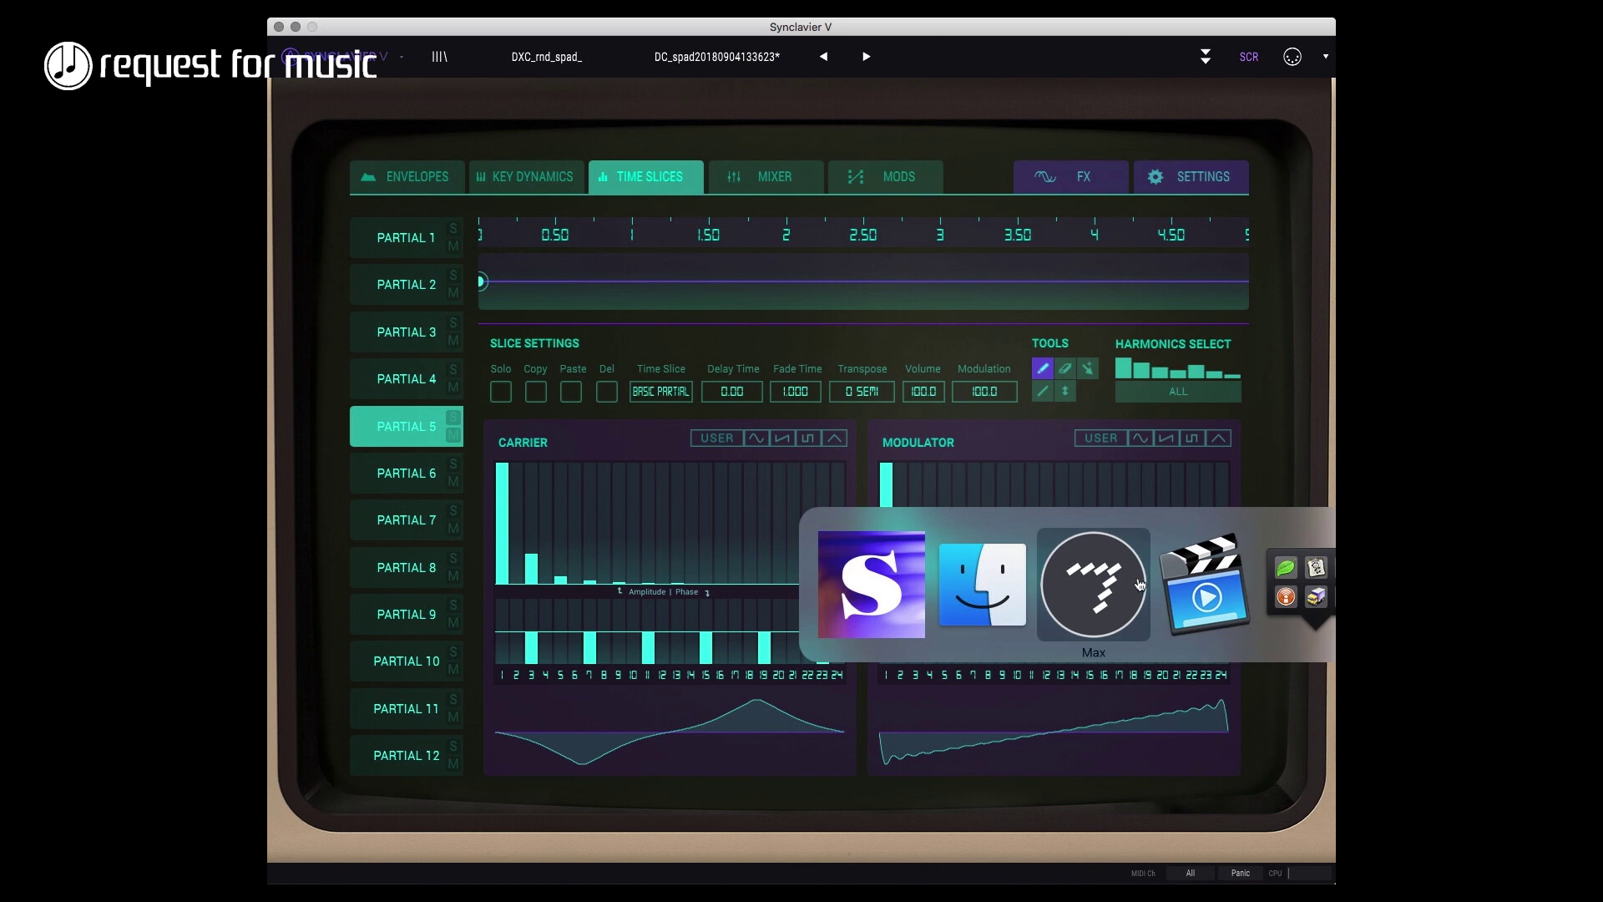
{"action": "left_click", "coordinate": [1092, 582]}
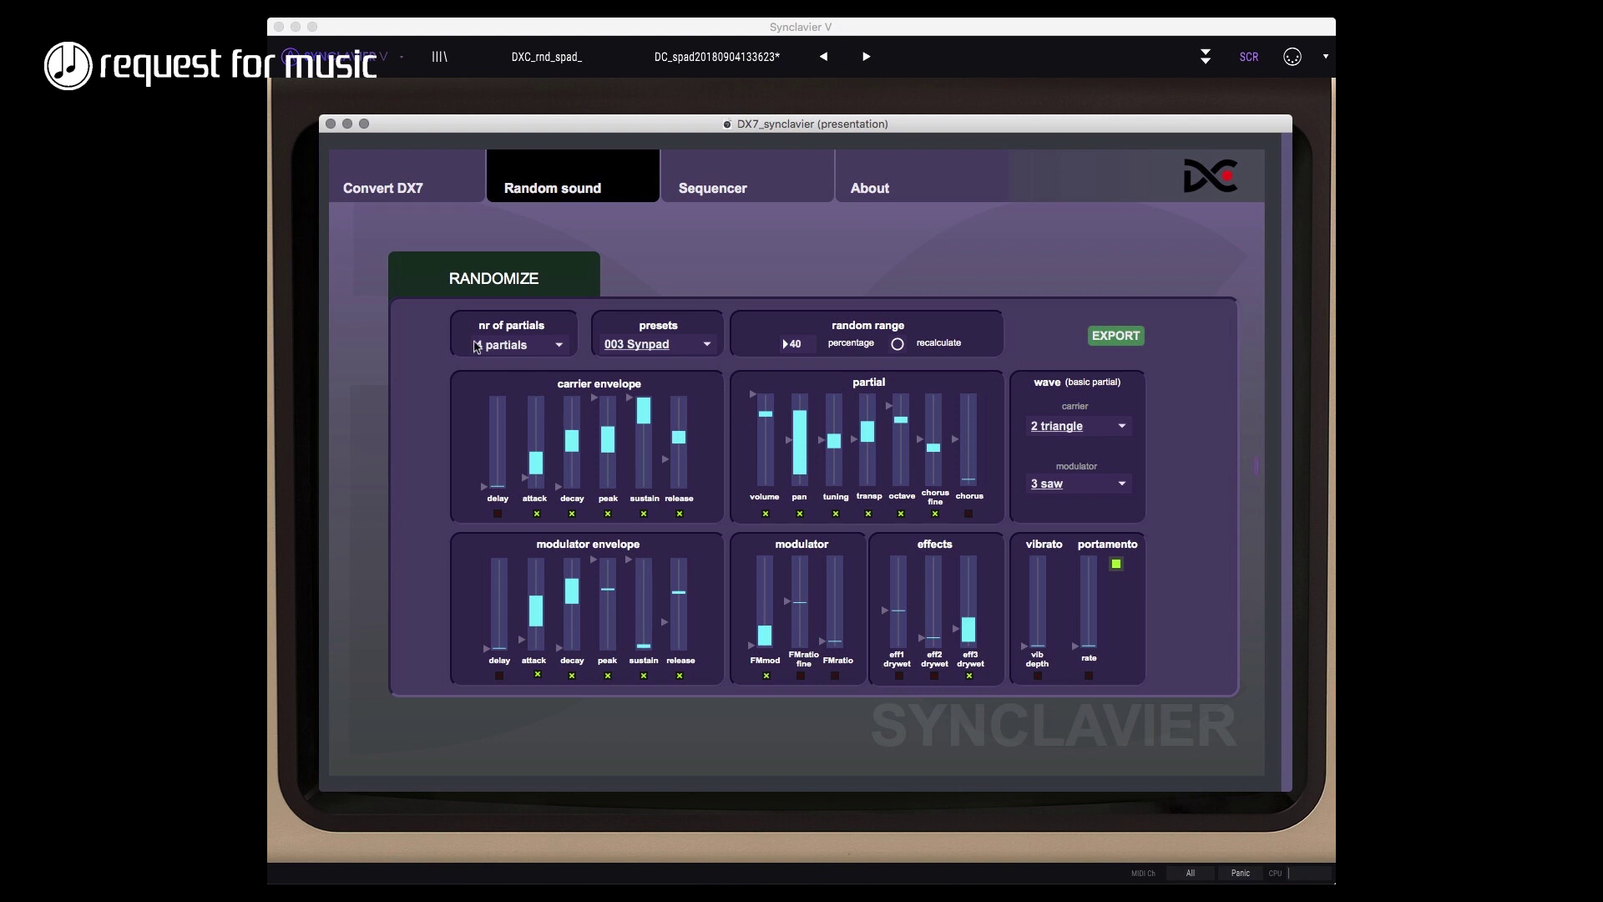
{"action": "left_click", "coordinate": [482, 347]}
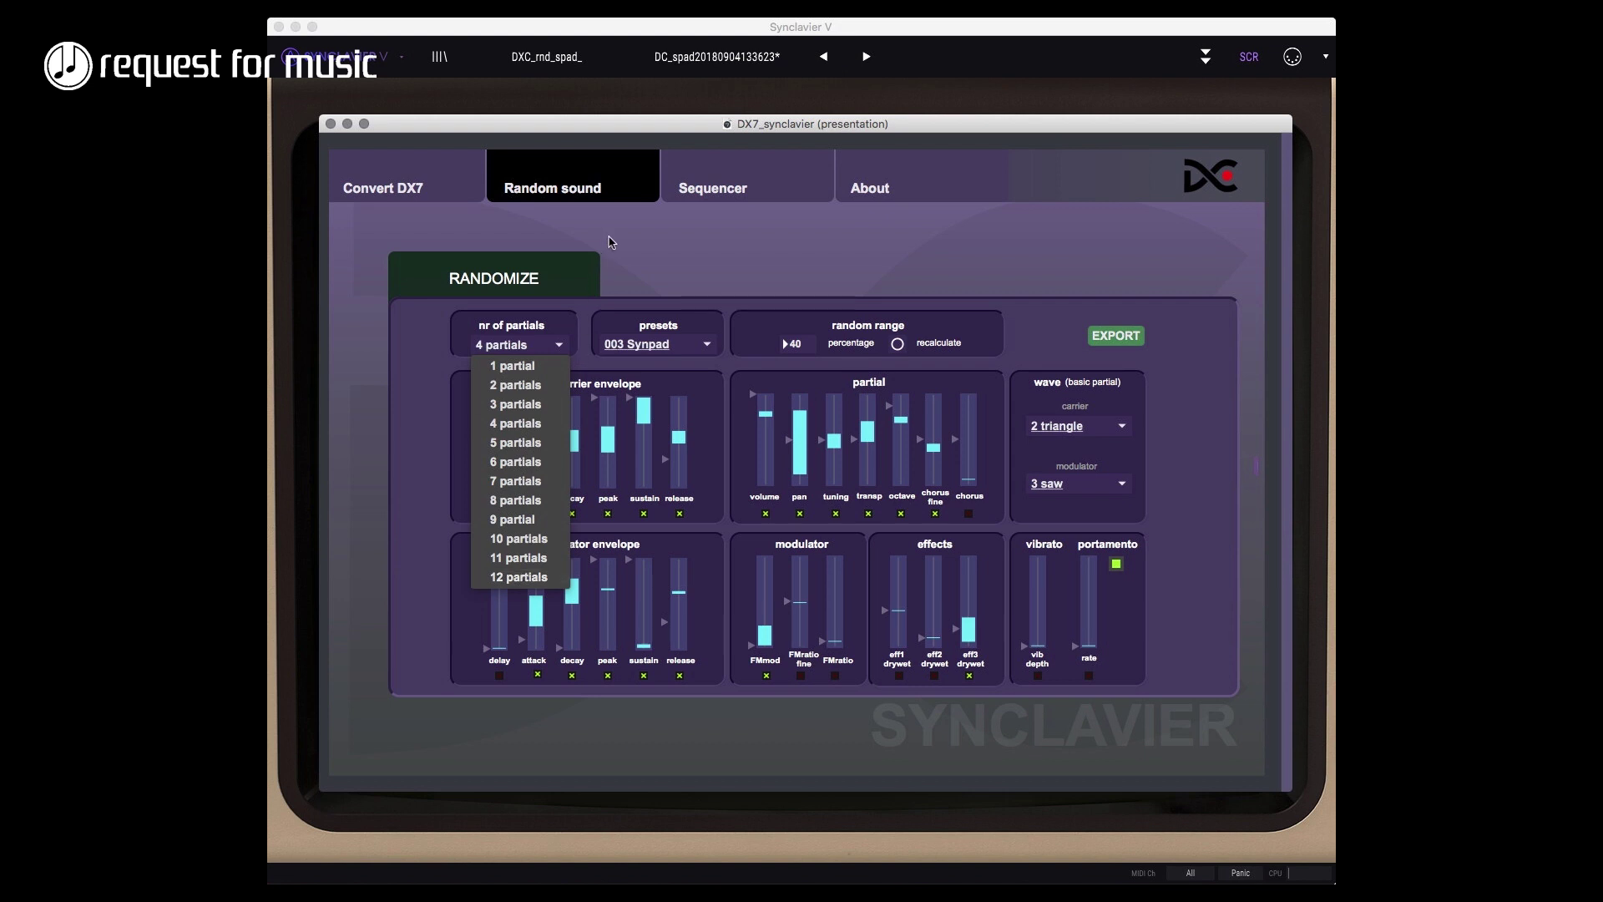
{"action": "left_click", "coordinate": [615, 239]}
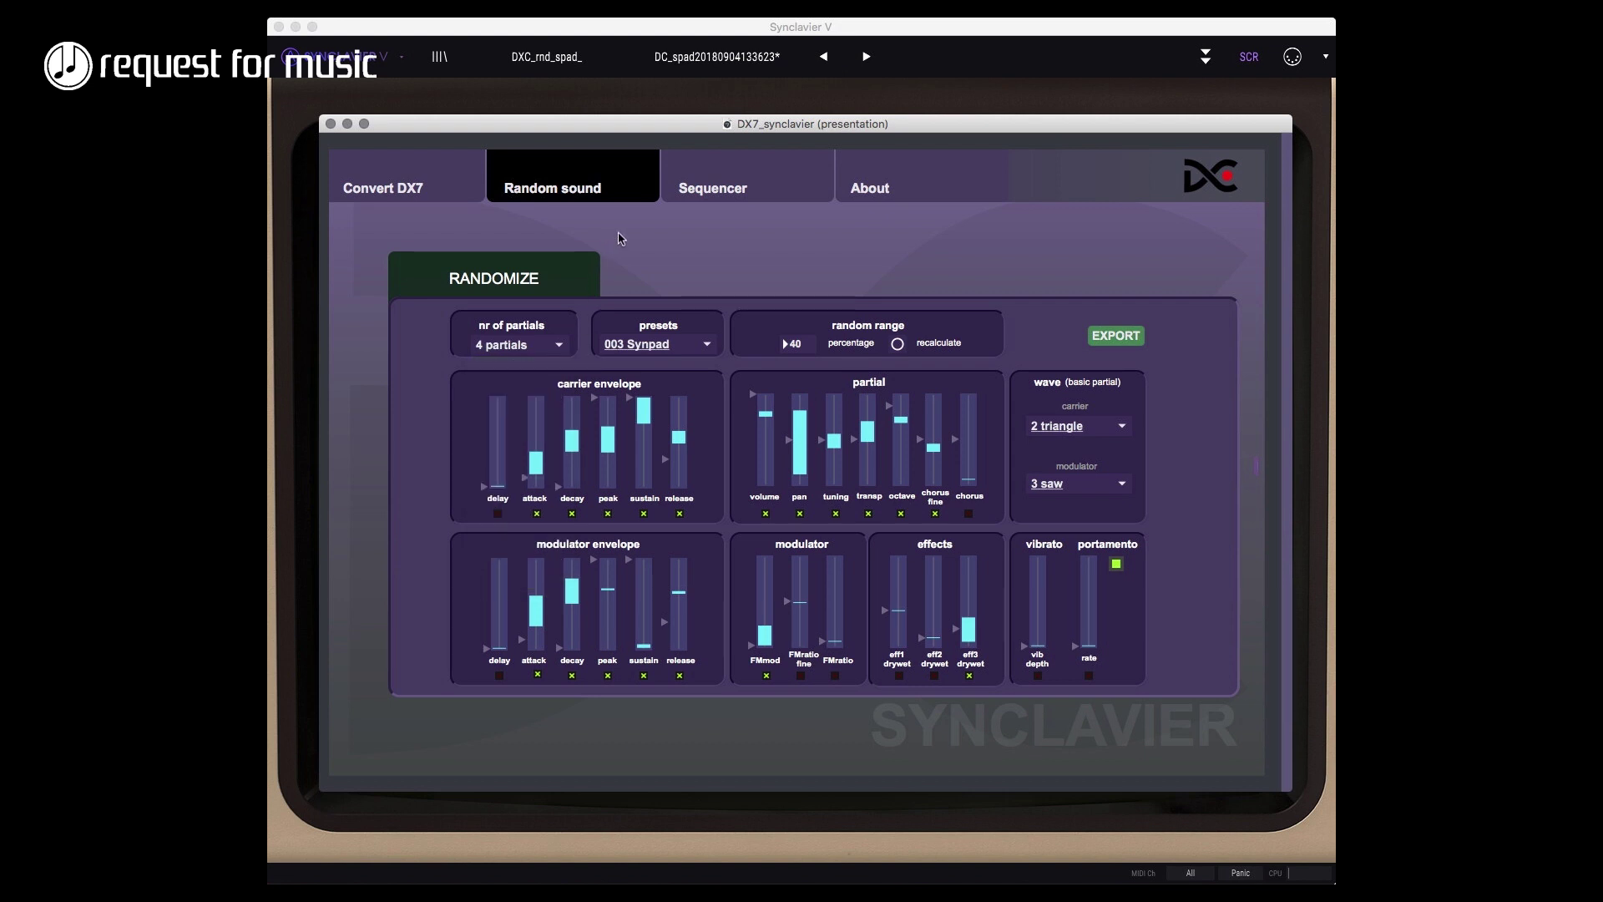
- On the Sequencer page, add step 2 after partial 1's step 1 with fade time 11
{"action": "left_click", "coordinate": [715, 191]}
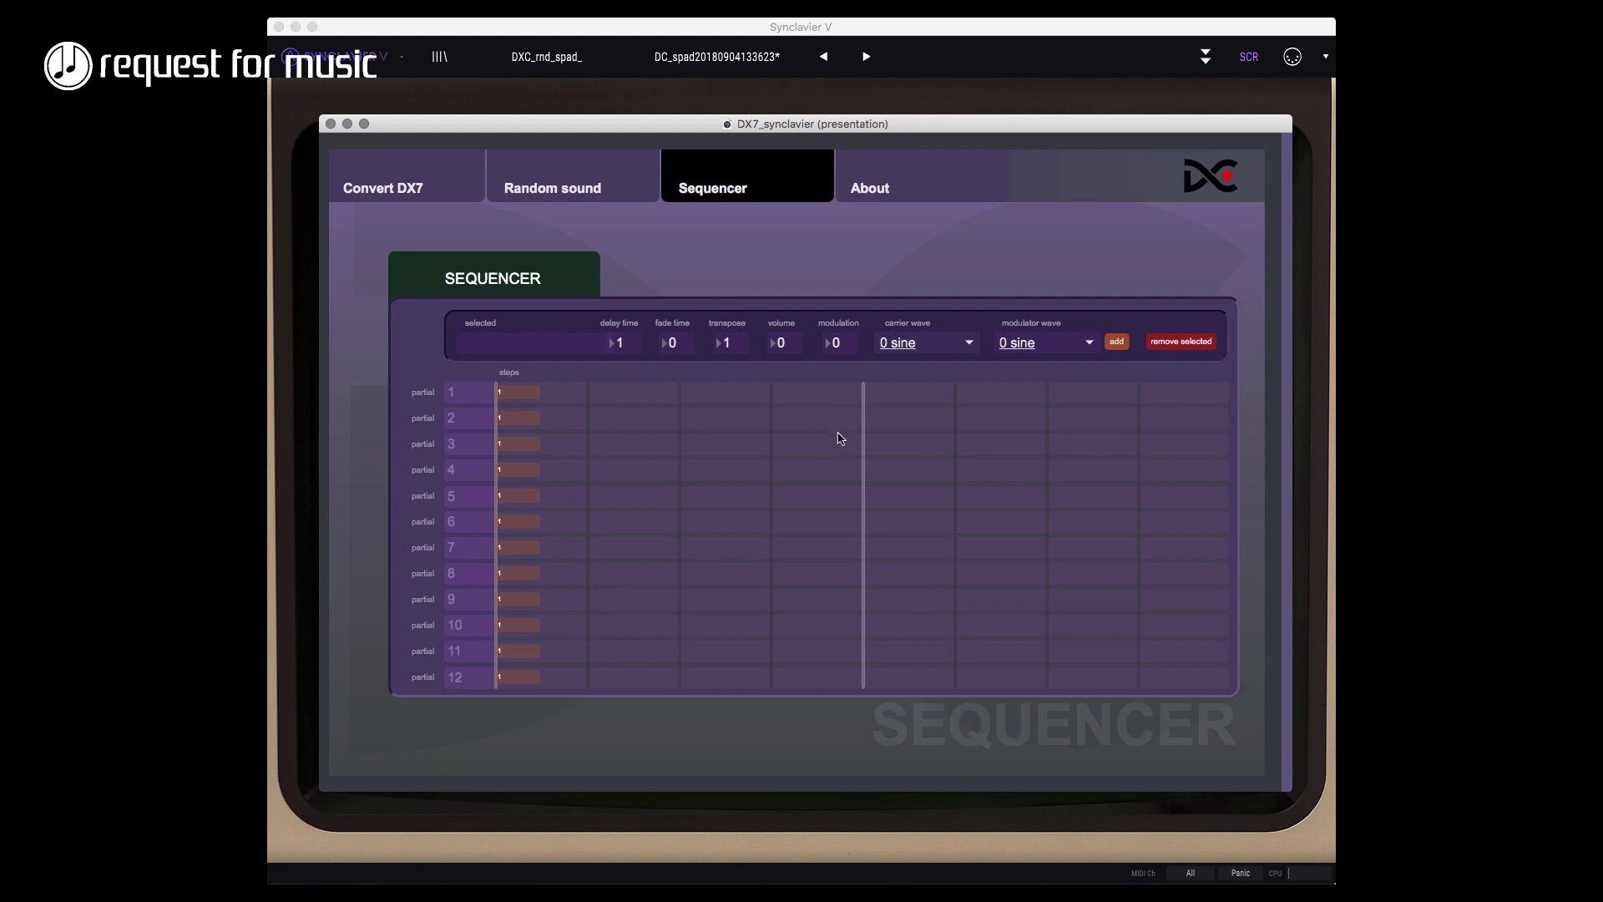
{"action": "left_click", "coordinate": [477, 402]}
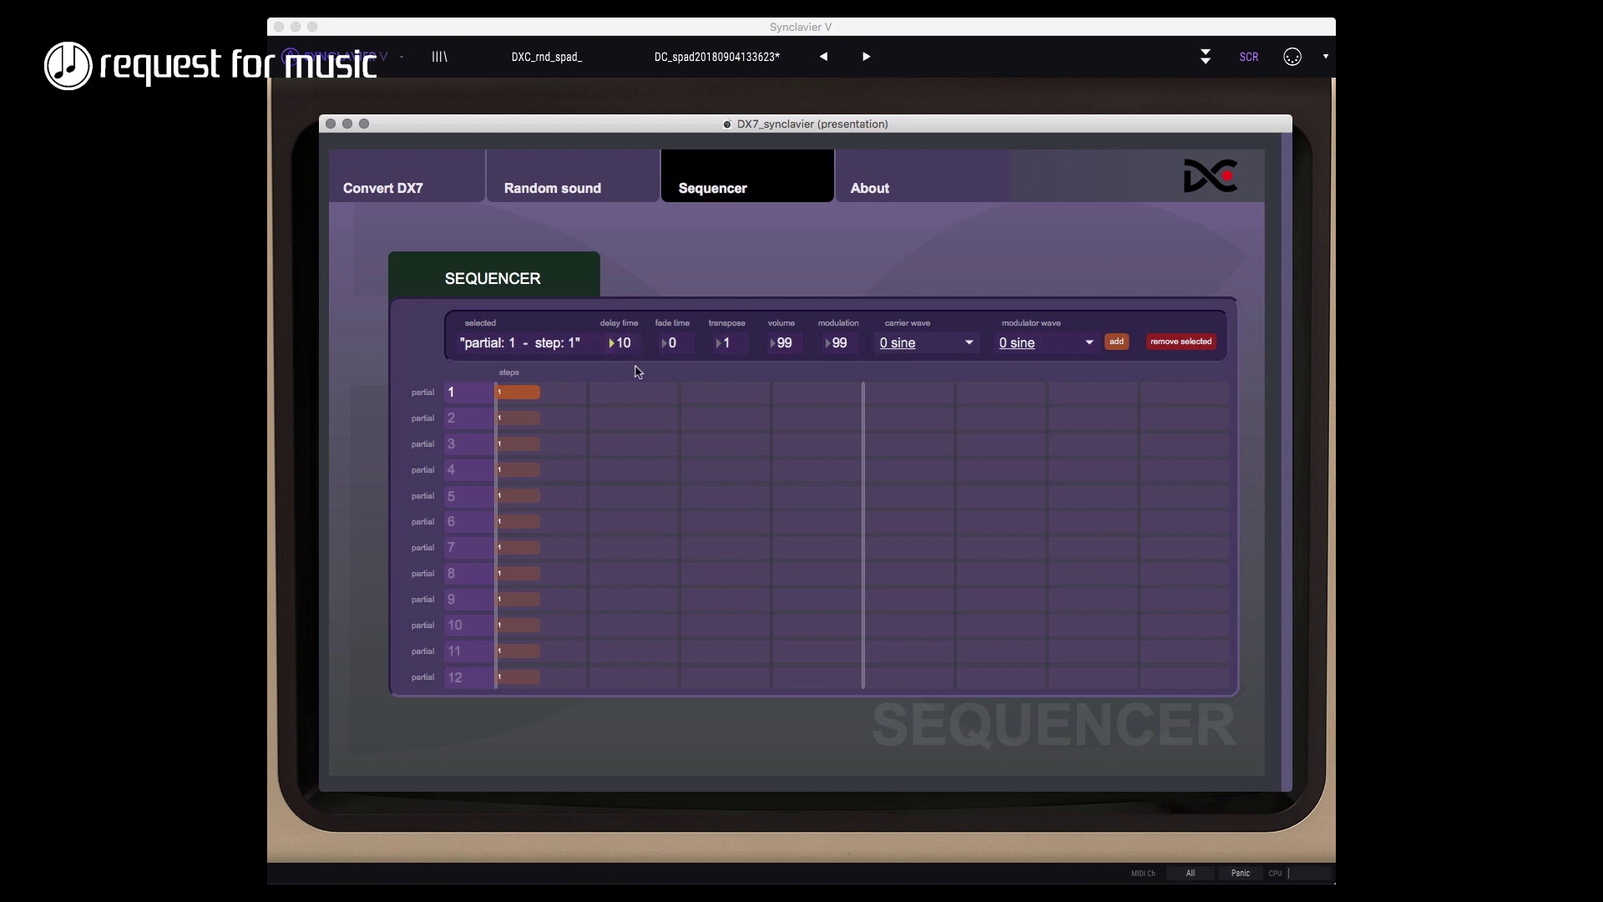
{"action": "left_click", "coordinate": [917, 349]}
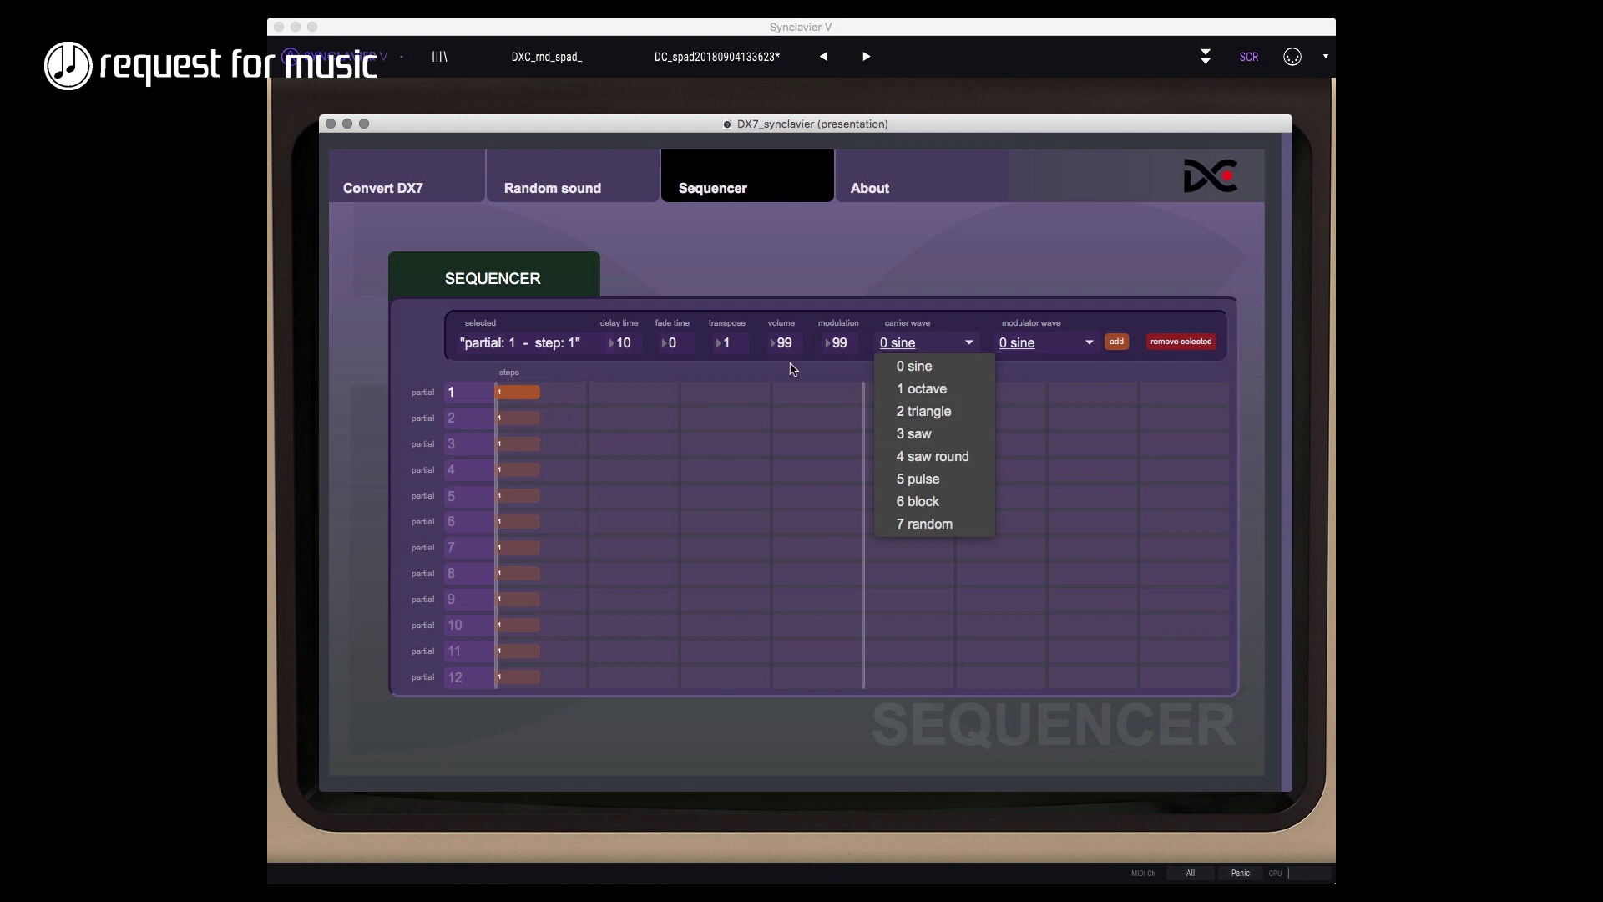
{"action": "left_click", "coordinate": [1116, 343]}
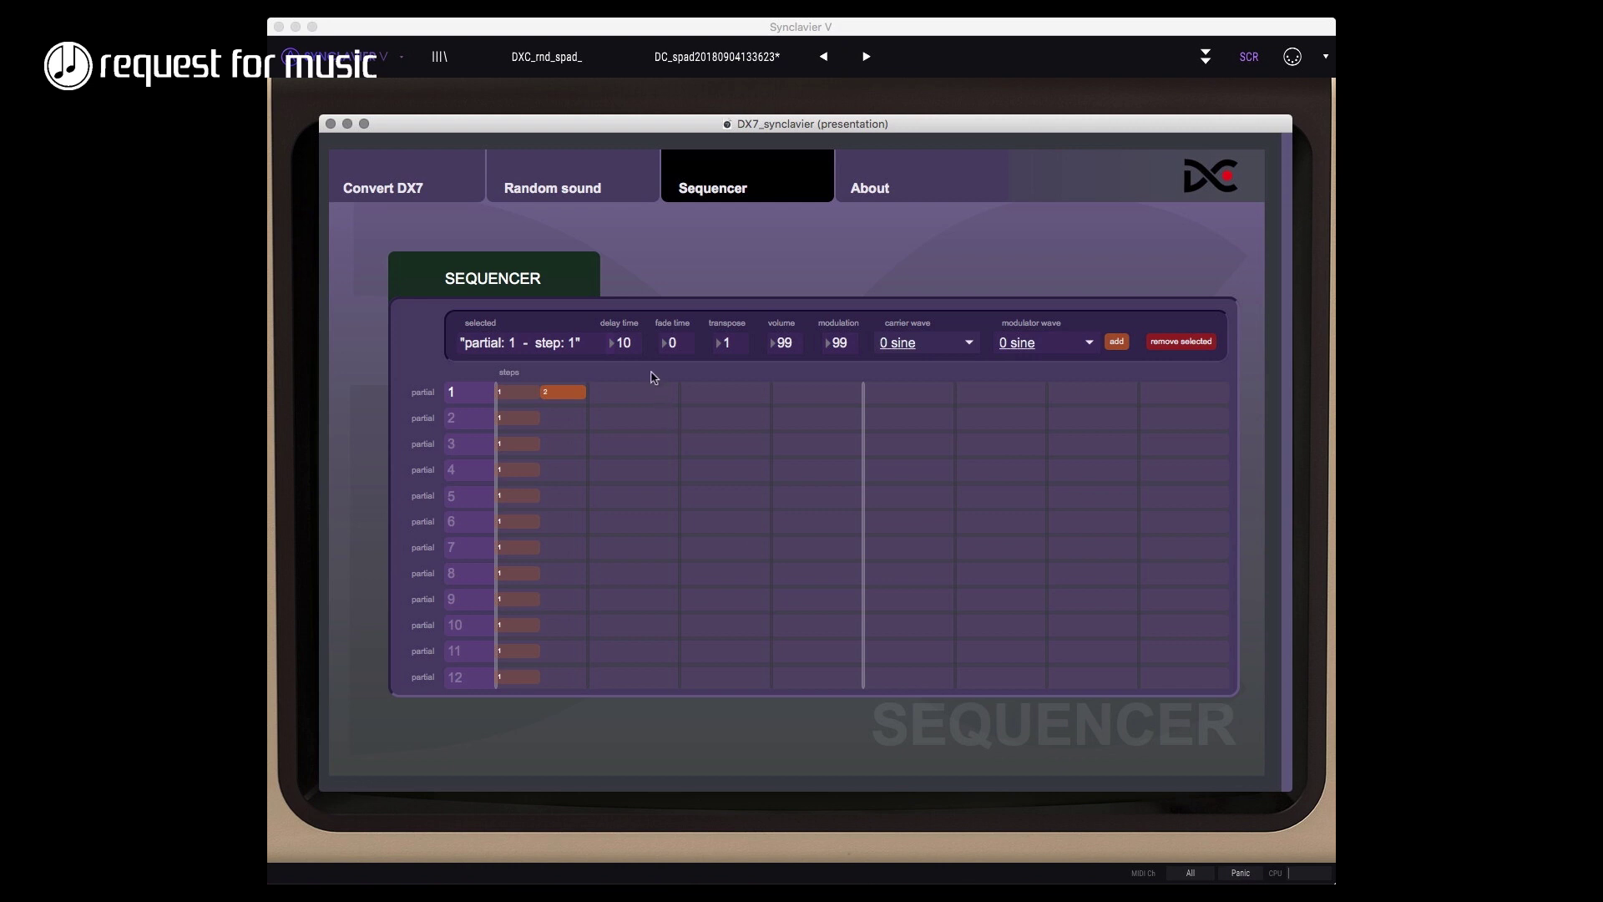
{"action": "left_click_drag", "start_coordinate": [635, 348], "coordinate": [671, 335]}
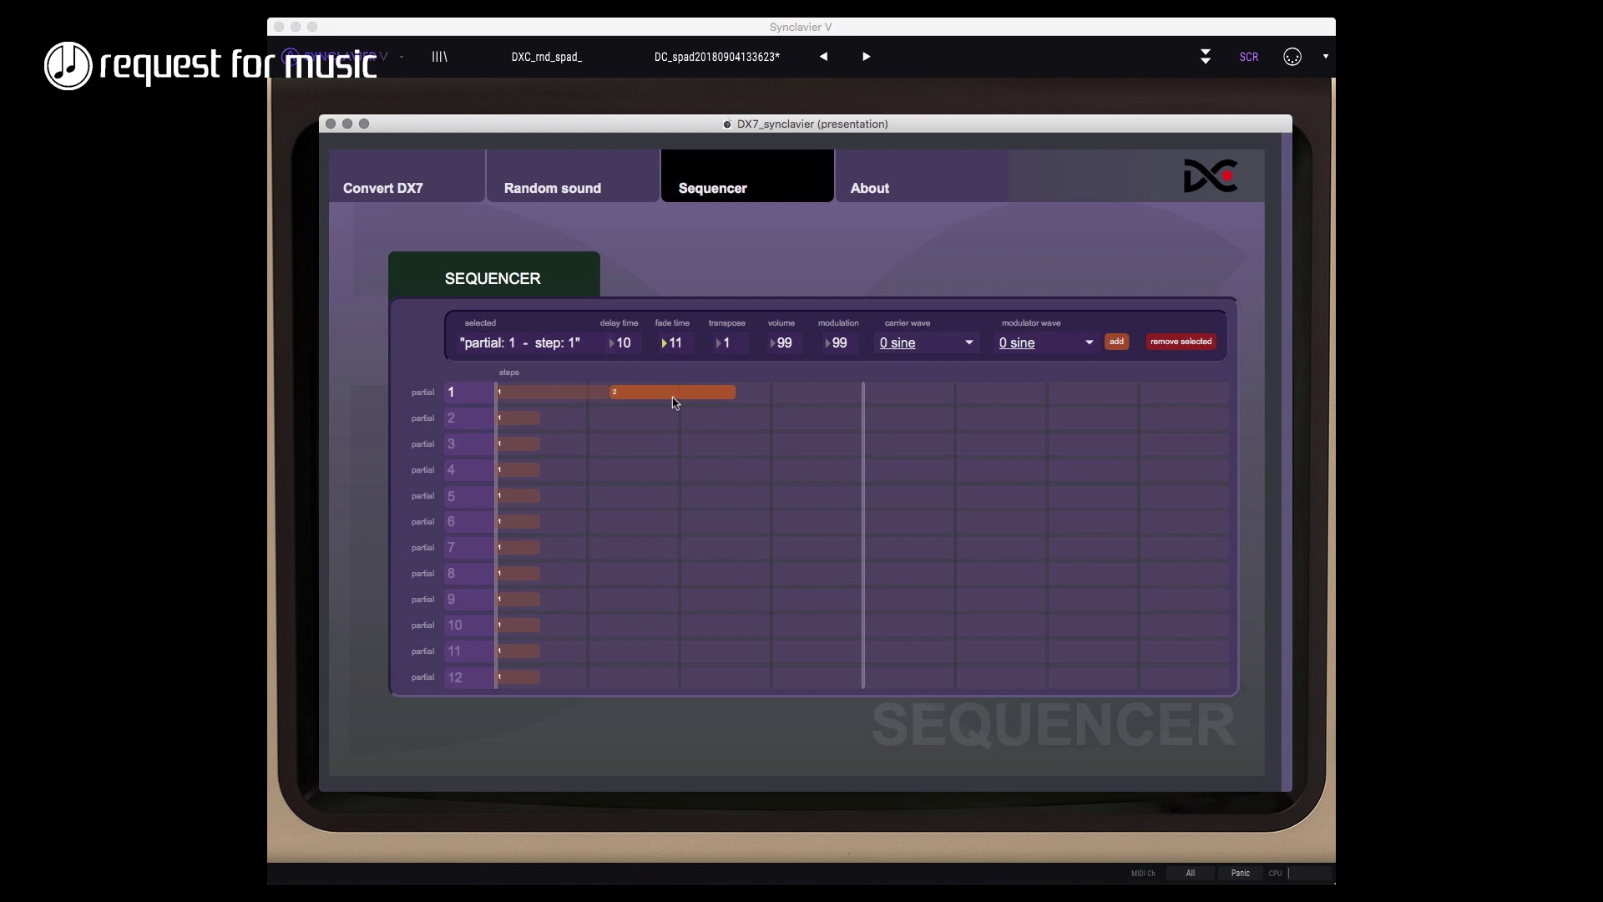
- Give partial 1's second step a triangle carrier and a 5 pulse modulator wave
{"action": "left_click", "coordinate": [910, 343]}
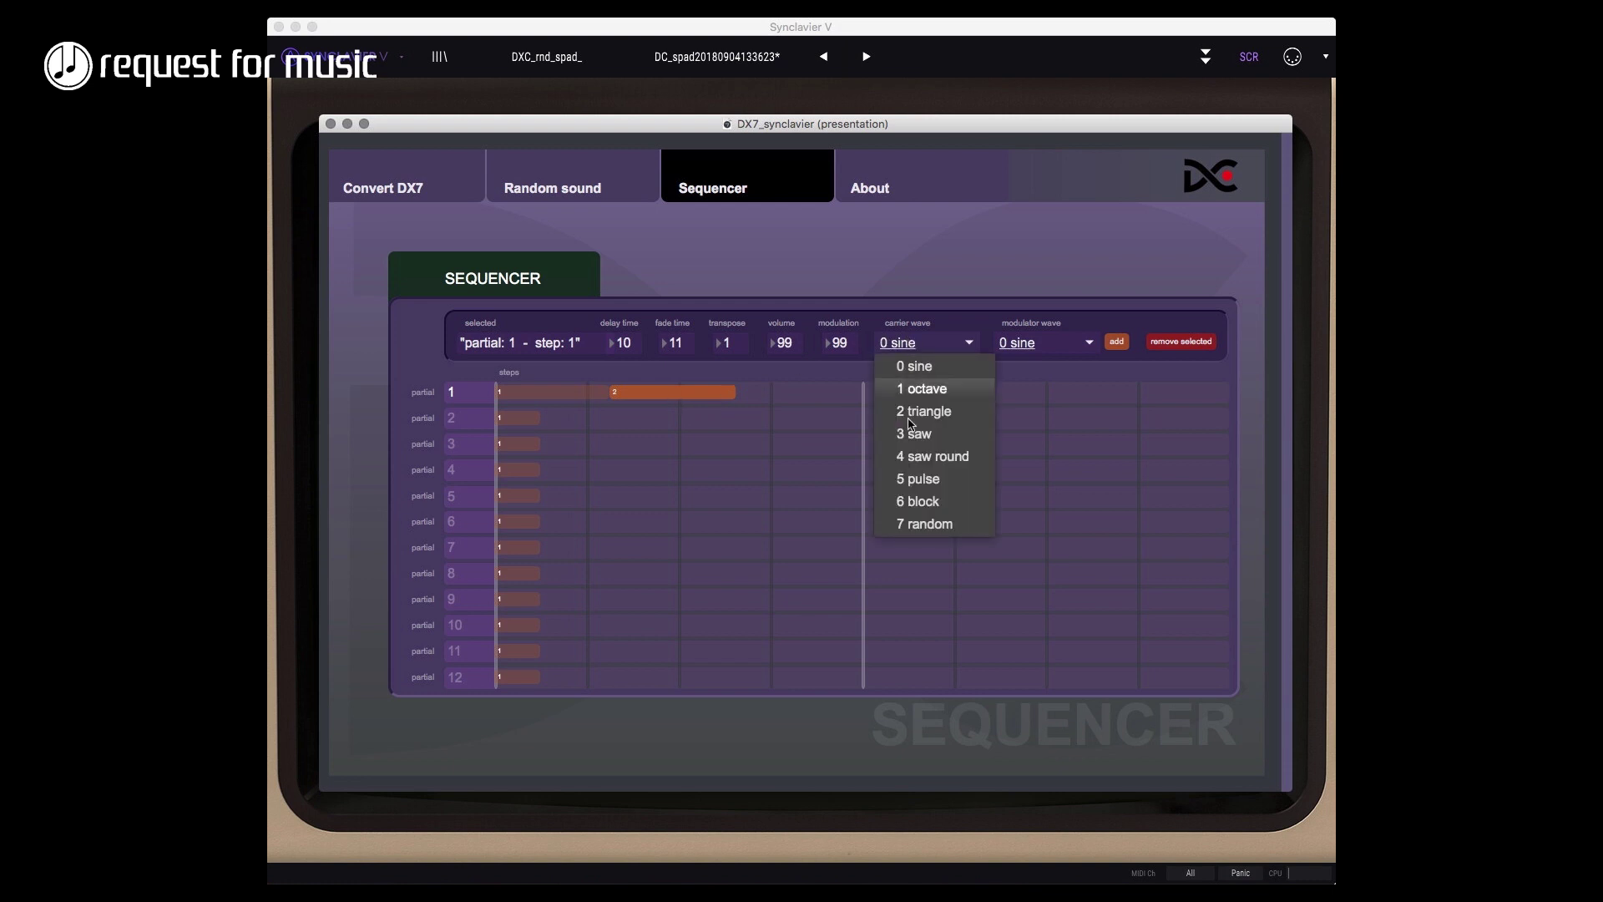
{"action": "left_click", "coordinate": [923, 410]}
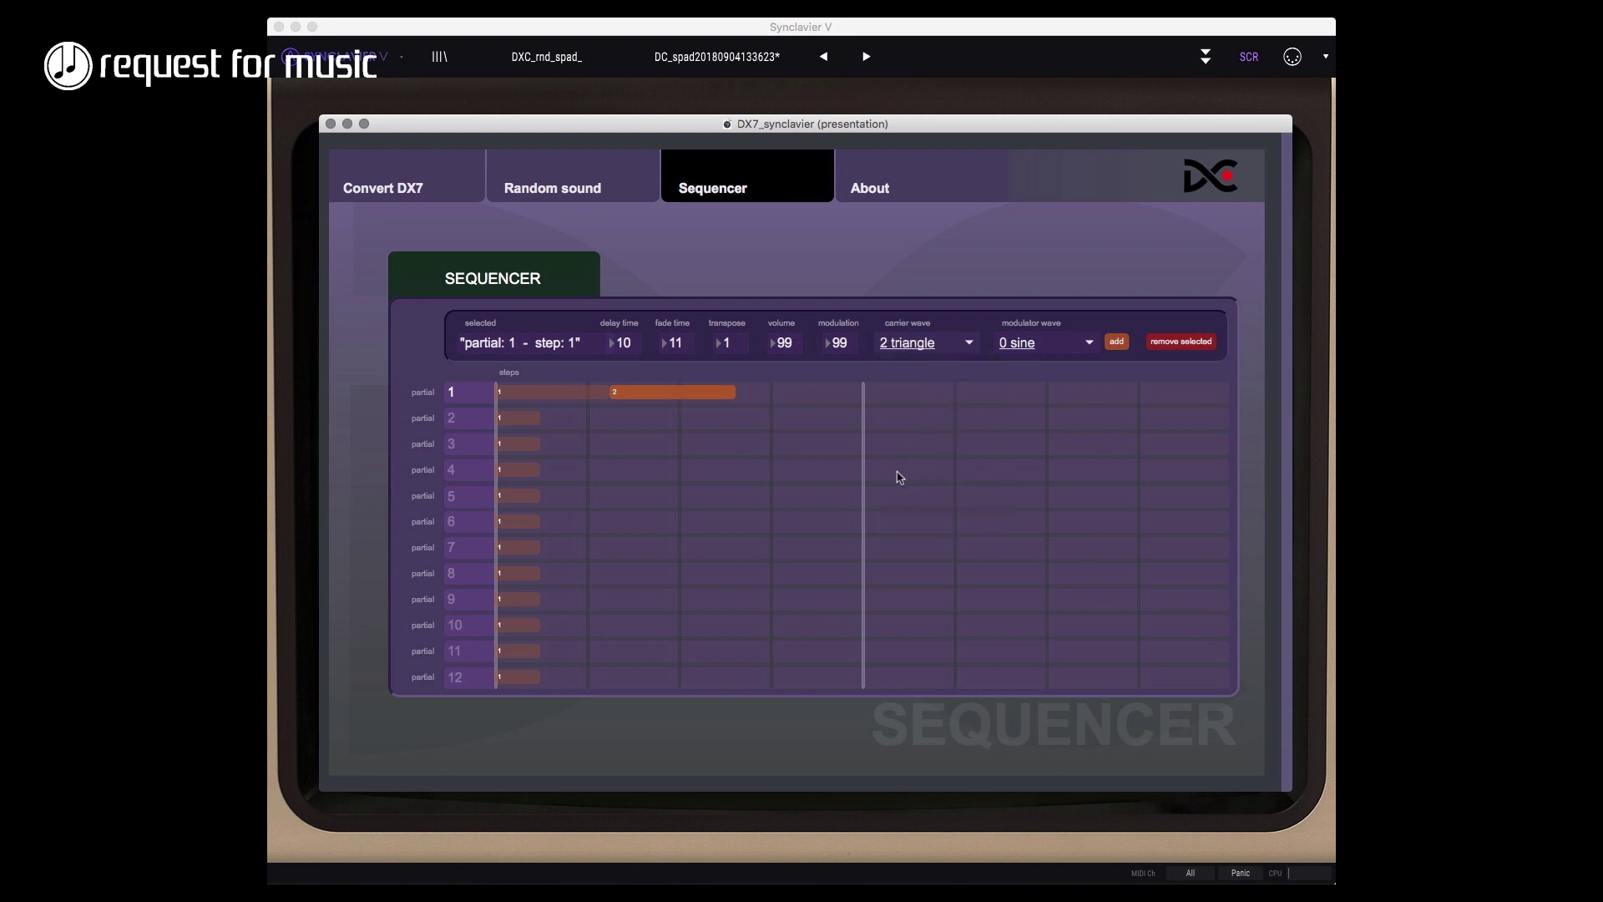
{"action": "left_click", "coordinate": [1028, 346]}
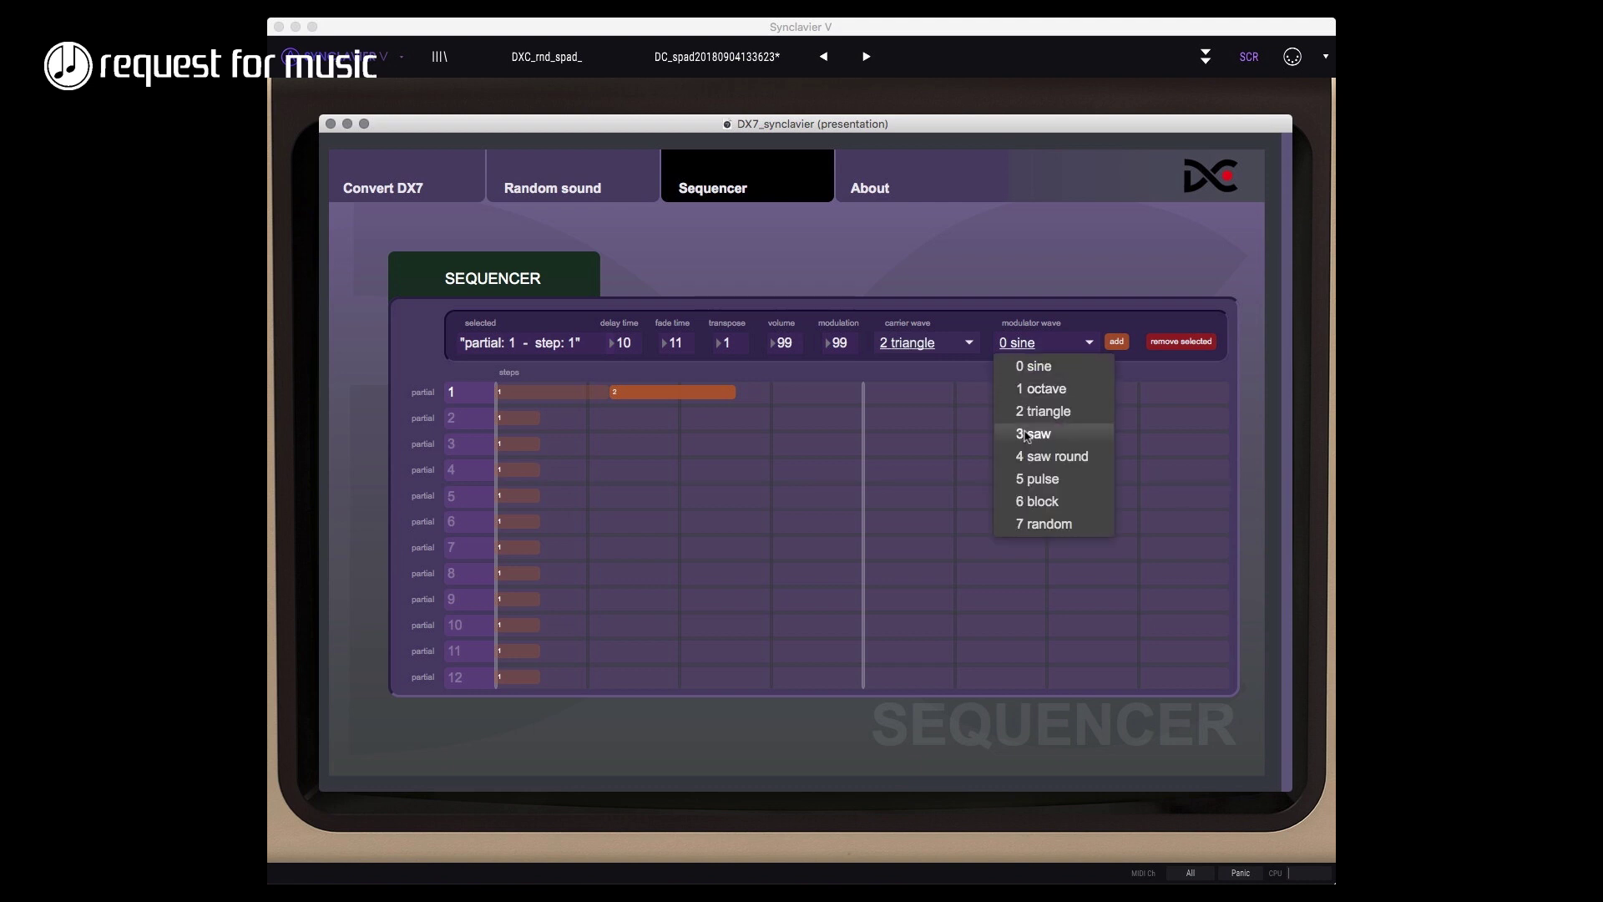
{"action": "left_click", "coordinate": [1033, 478]}
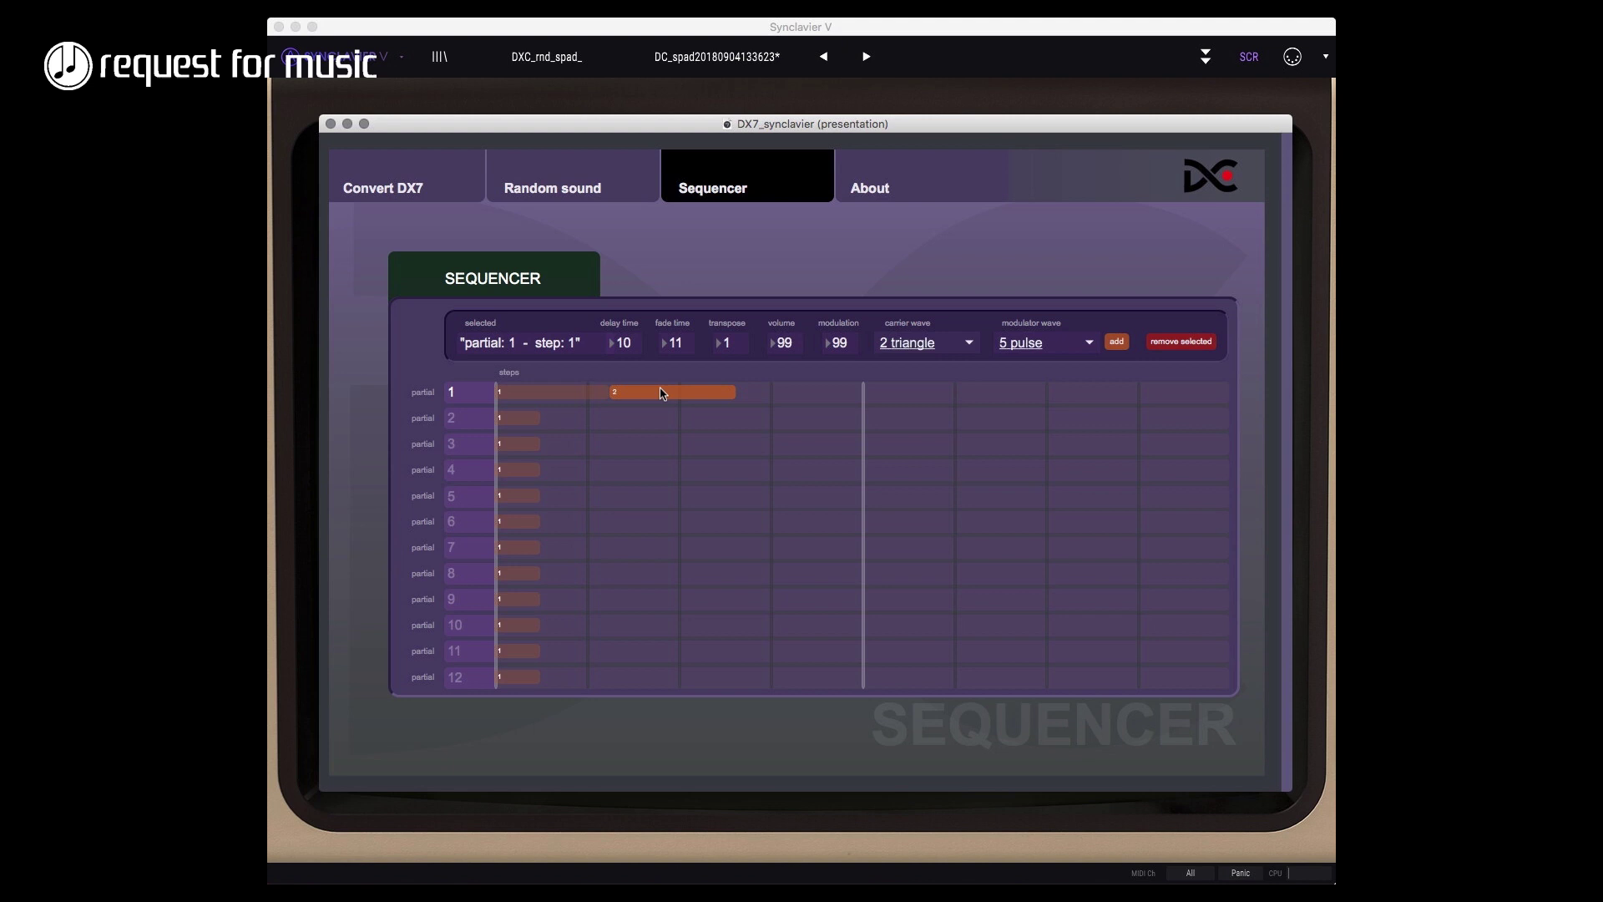
- Add a second step to partial 3, review the steps of partials 1 and 3, and return to Random sound
{"action": "left_click", "coordinate": [468, 448]}
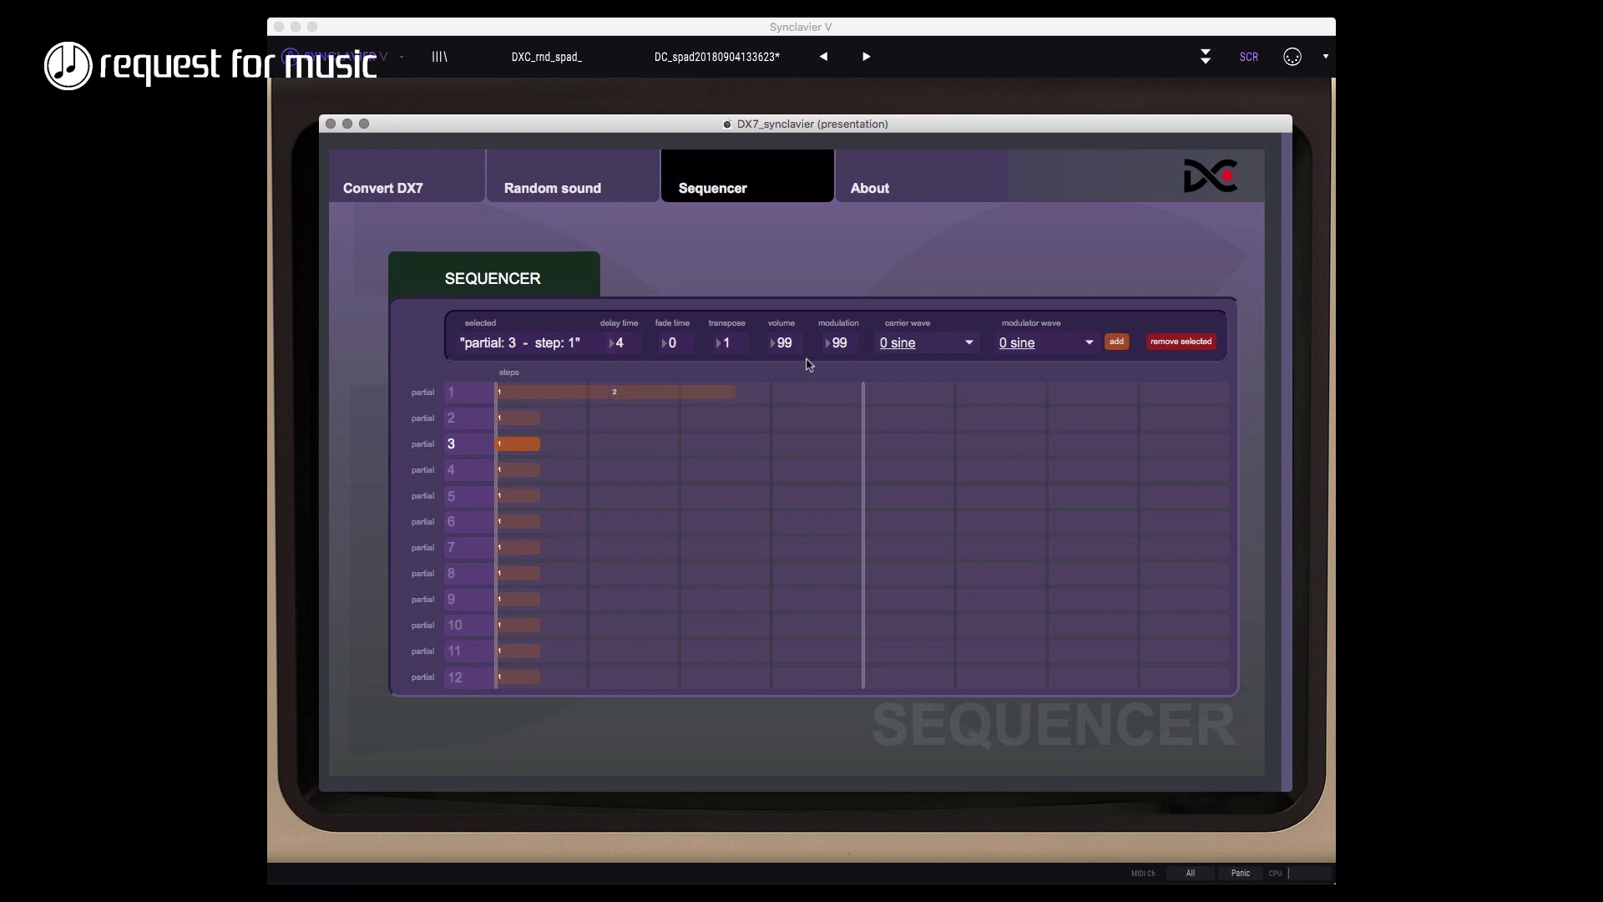
{"action": "left_click", "coordinate": [1116, 342]}
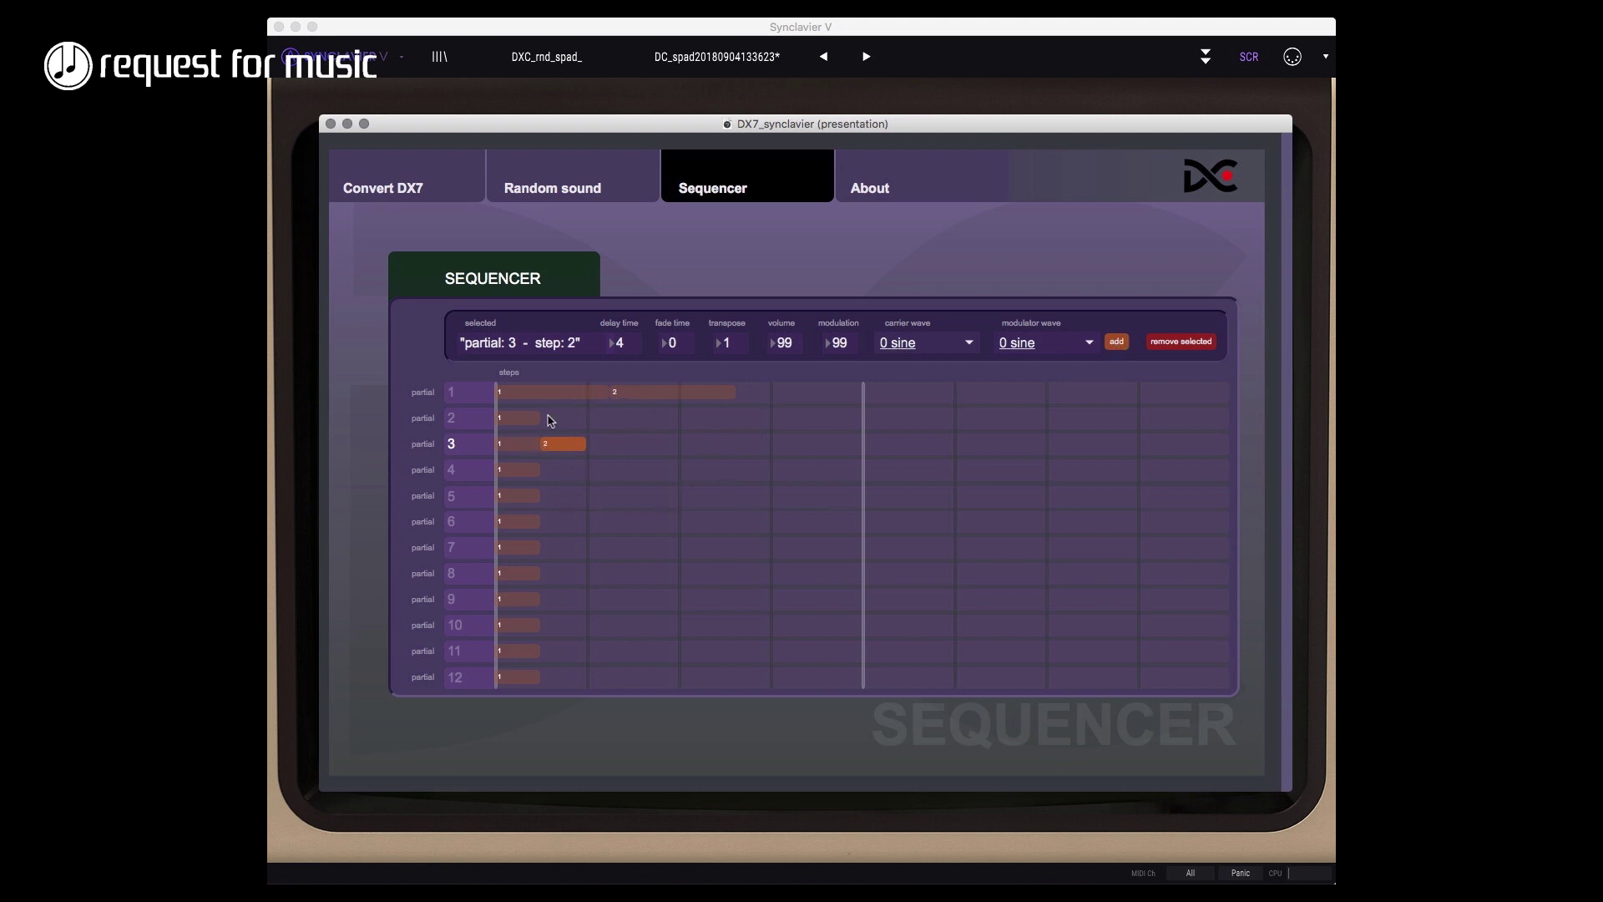
{"action": "left_click", "coordinate": [472, 392]}
{"action": "left_click", "coordinate": [647, 398]}
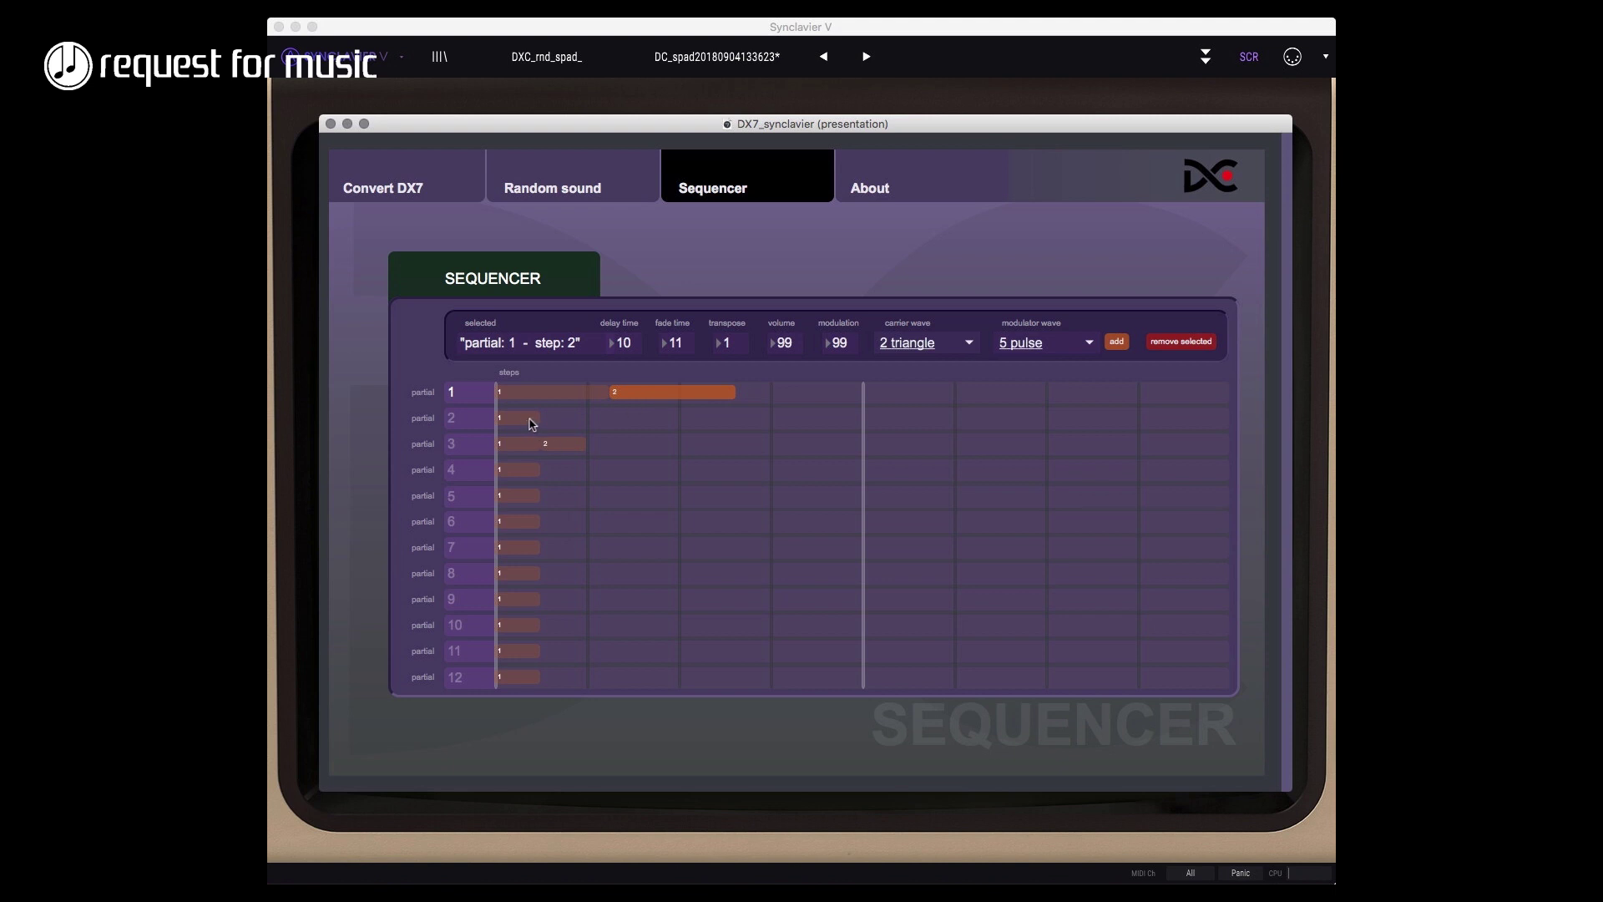
{"action": "left_click", "coordinate": [570, 393]}
{"action": "left_click", "coordinate": [636, 392]}
{"action": "left_click", "coordinate": [499, 445]}
{"action": "left_click", "coordinate": [567, 449]}
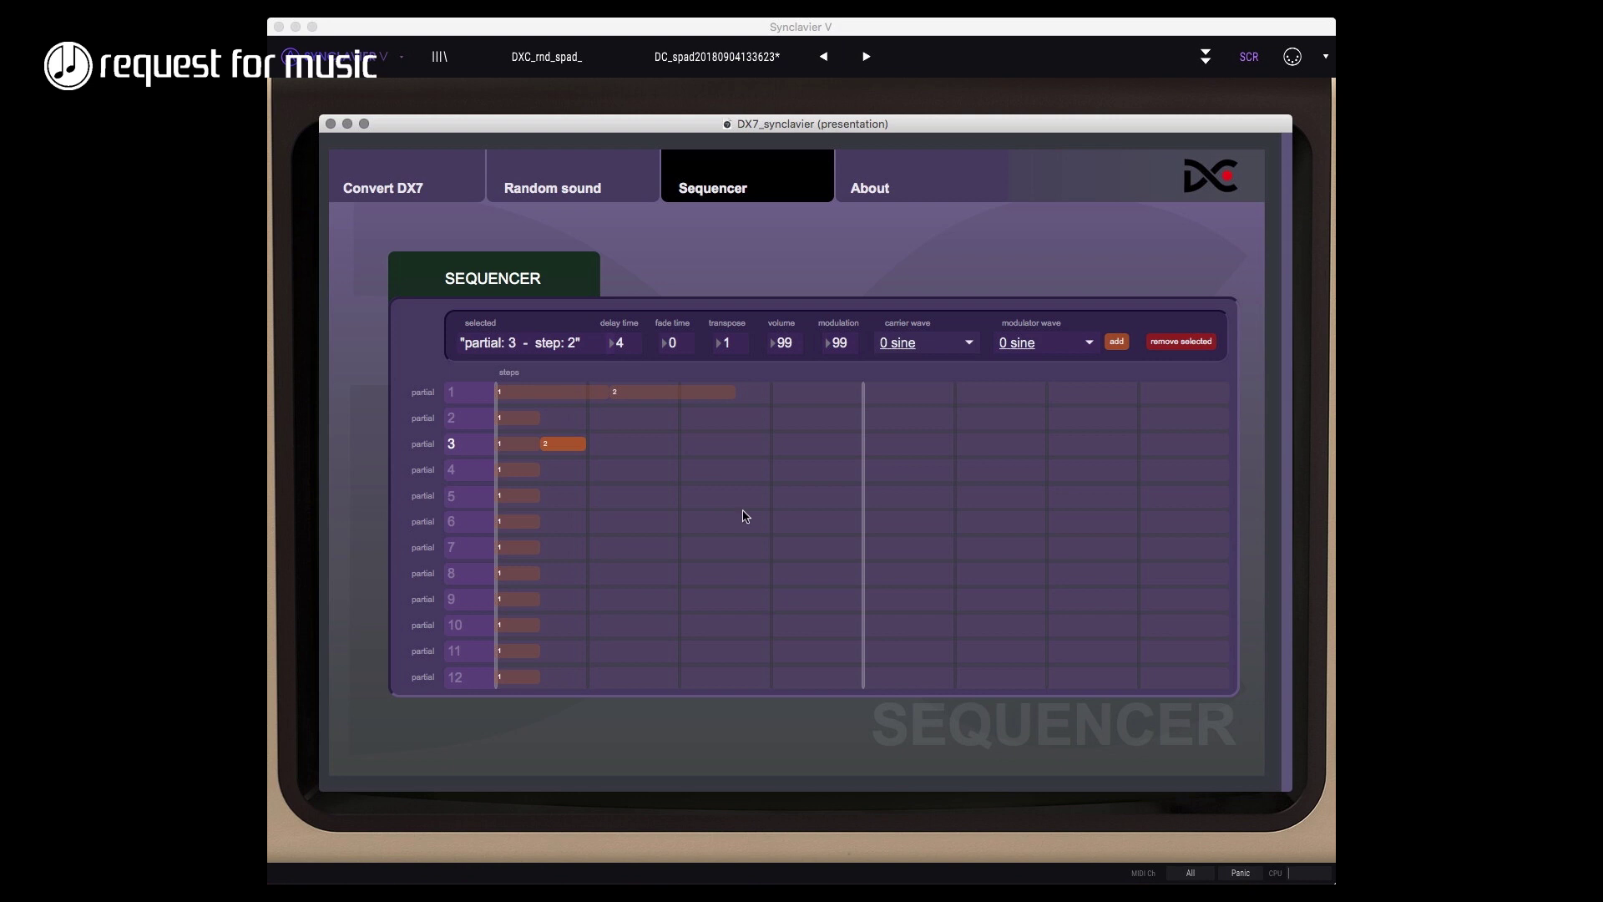
{"action": "left_click", "coordinate": [531, 183]}
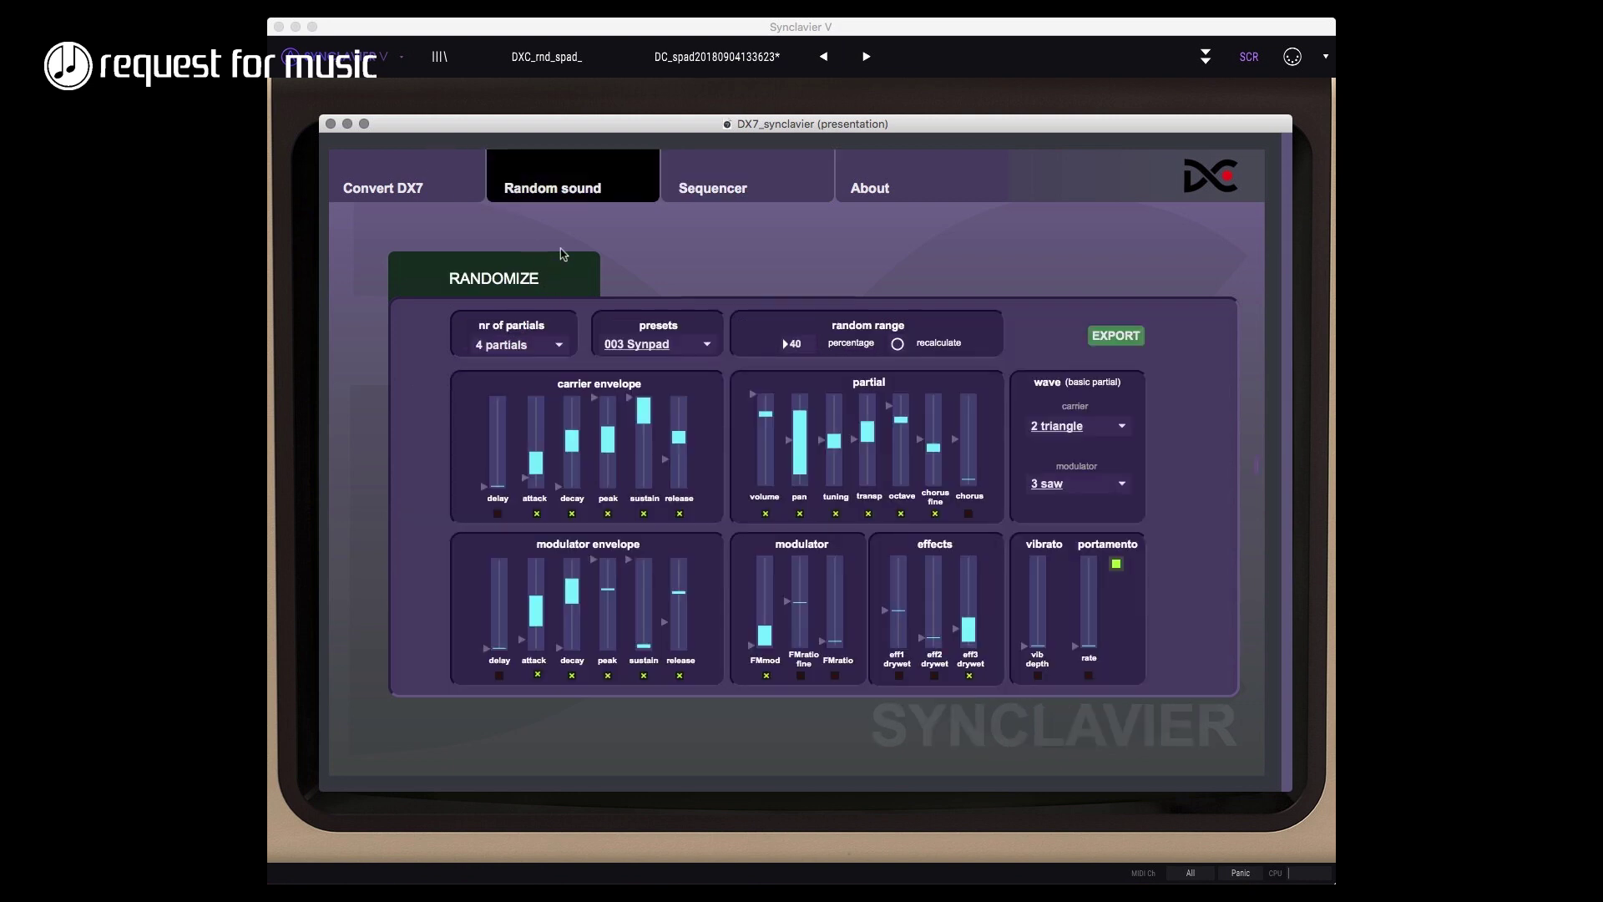
- Base the random sound on 005 Synpiano with a random range of 24 and recalculate
{"action": "left_click", "coordinate": [659, 349]}
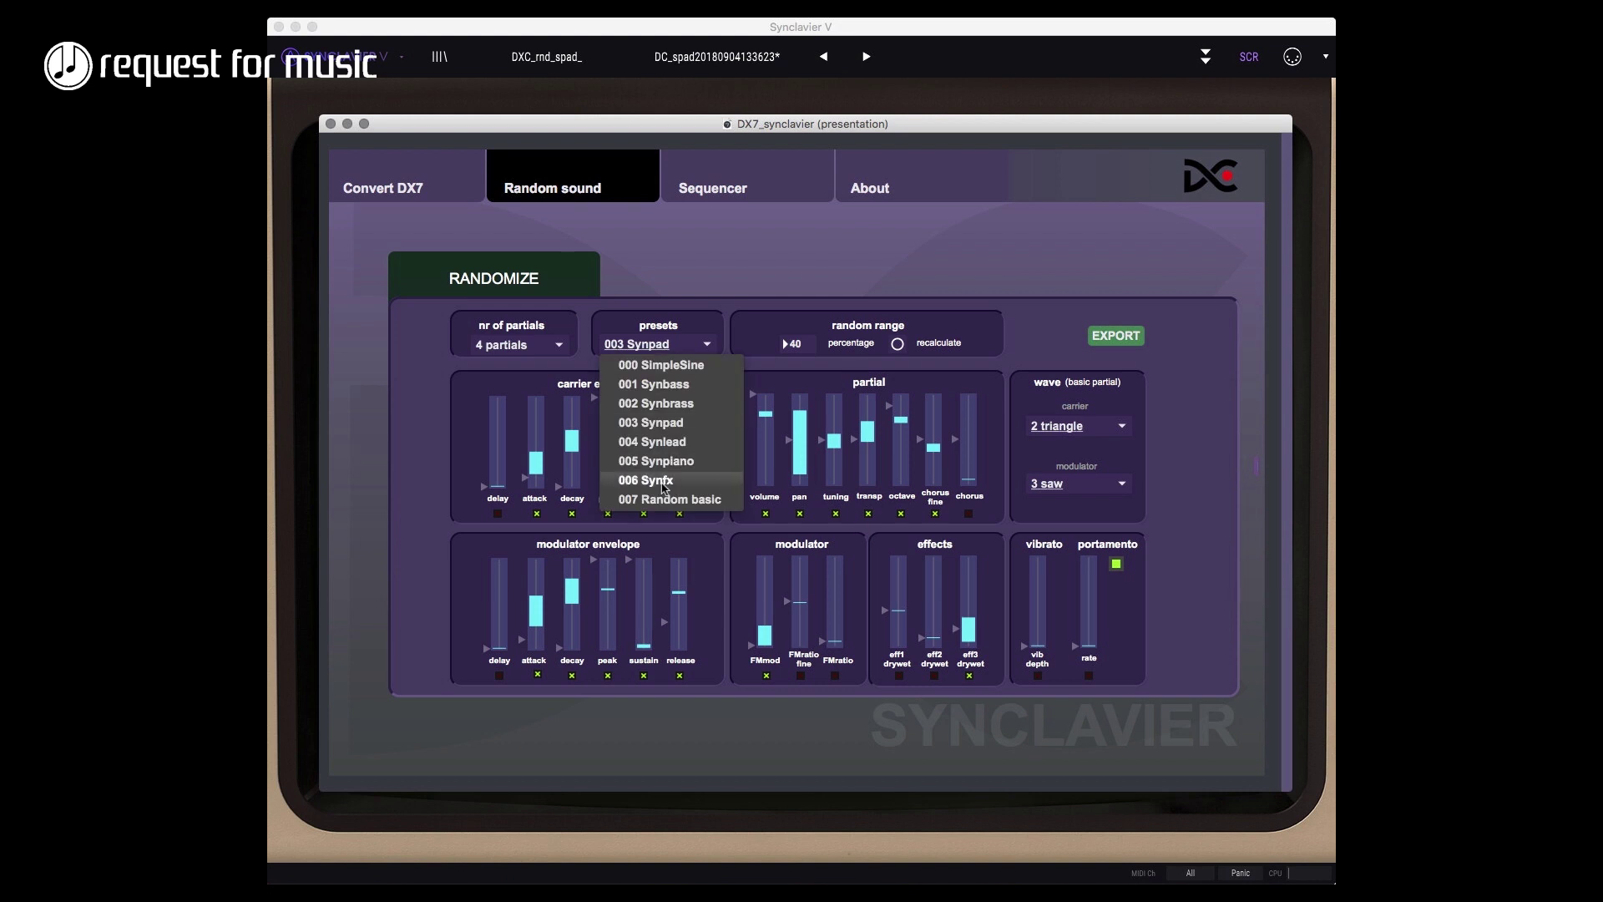
{"action": "left_click", "coordinate": [664, 462]}
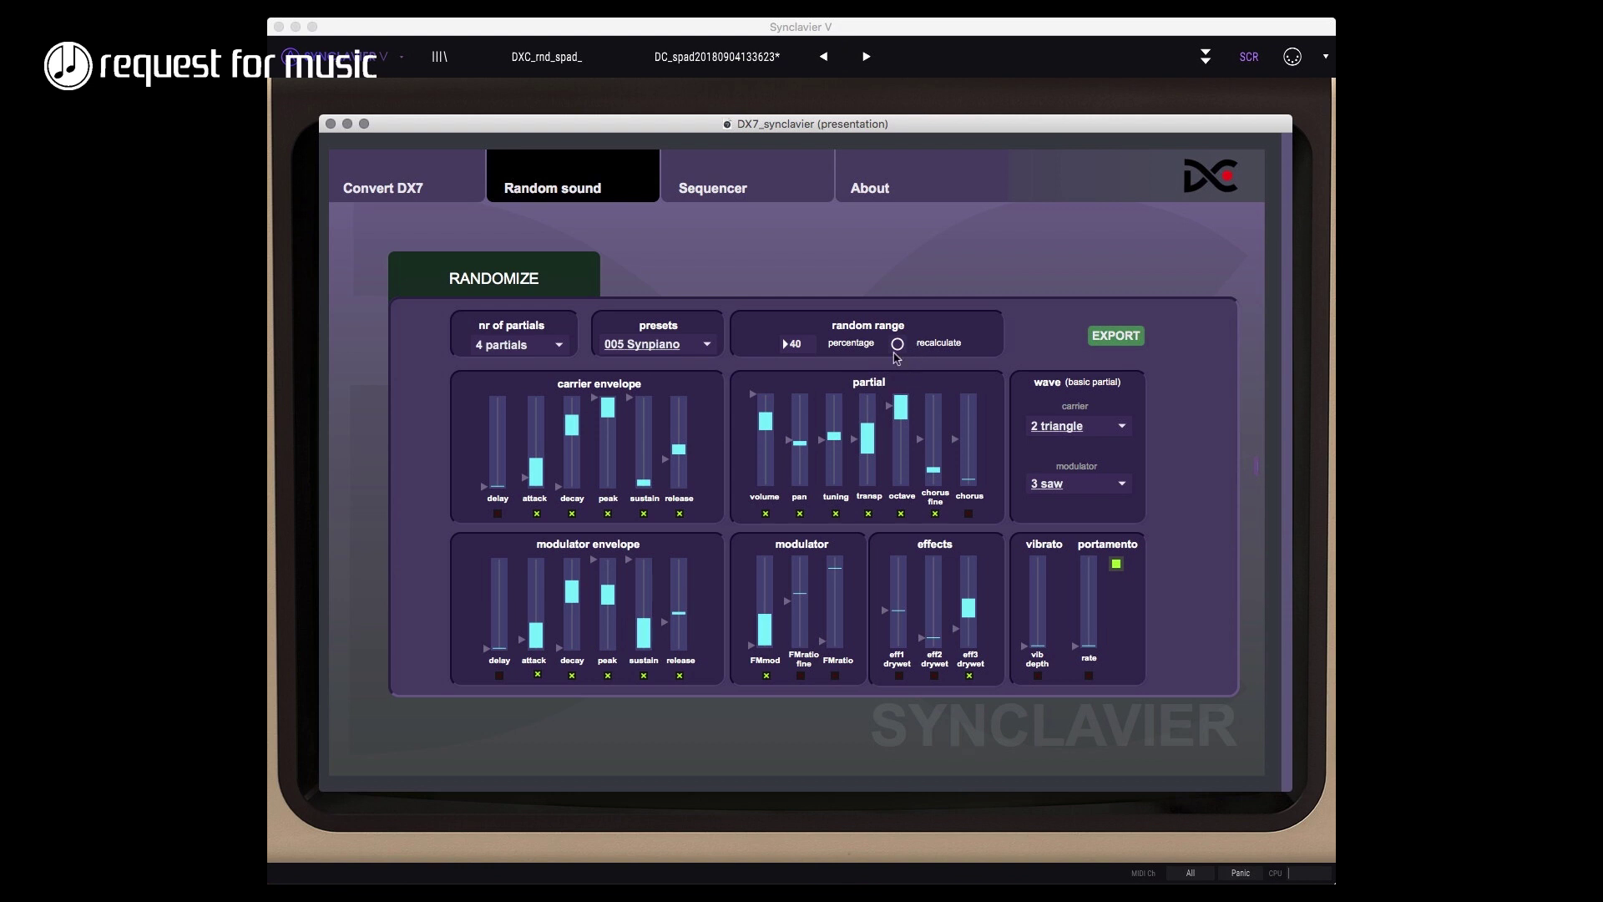
{"action": "left_click_drag", "start_coordinate": [795, 349], "coordinate": [795, 359]}
{"action": "left_click", "coordinate": [897, 343]}
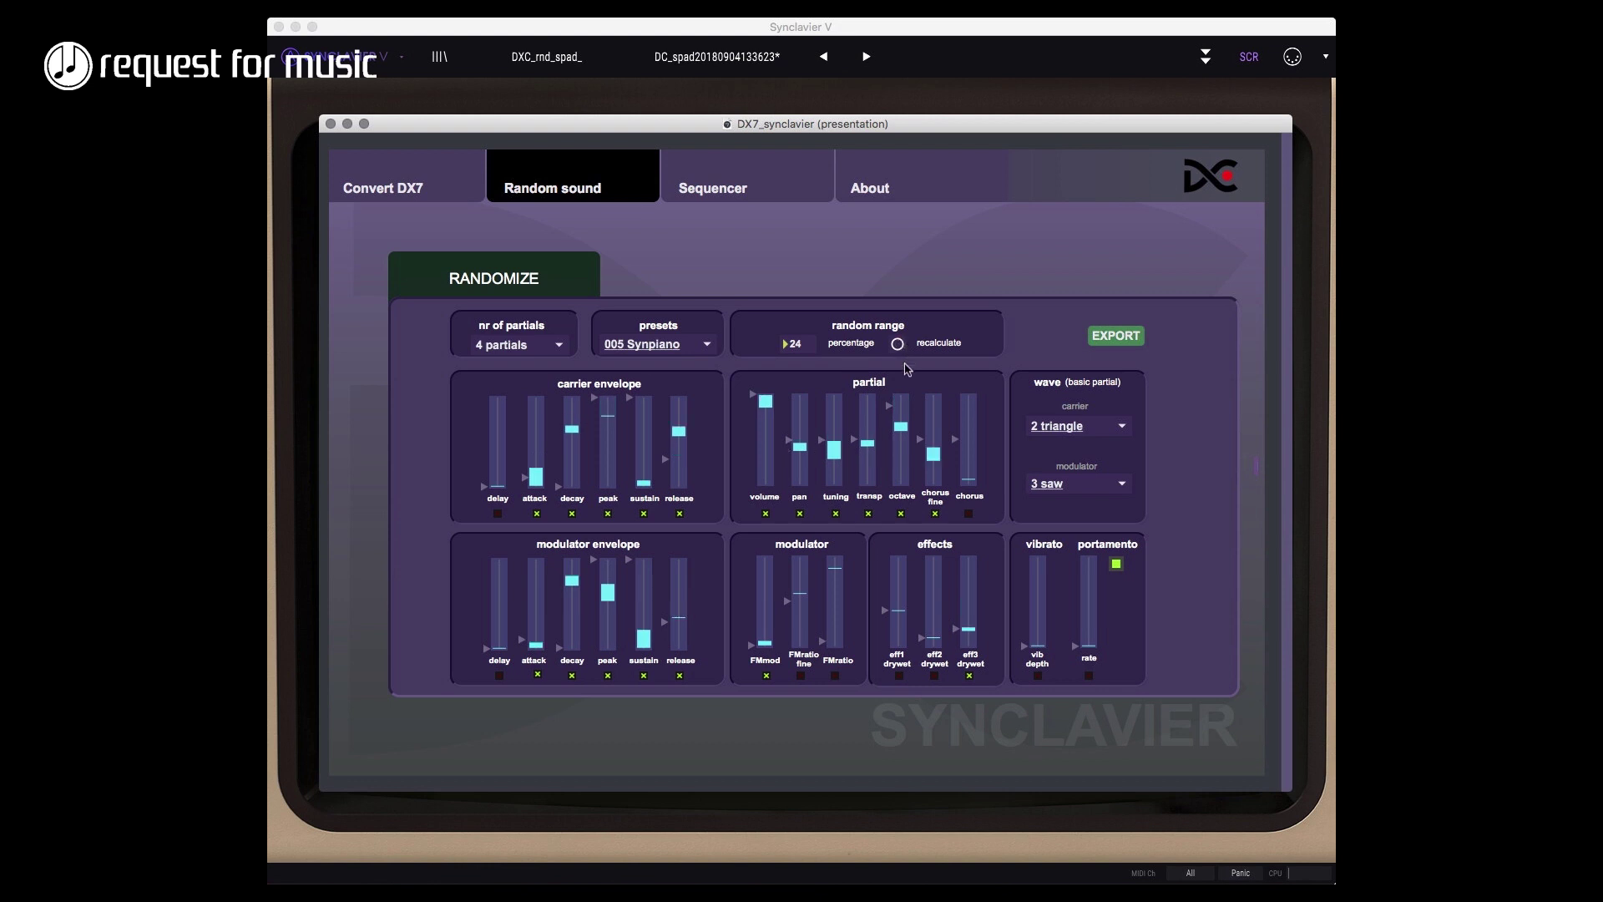
- Use a 2 triangle modulator, 3 saw carrier and 8 partials, then export the preset
{"action": "left_click", "coordinate": [1095, 486]}
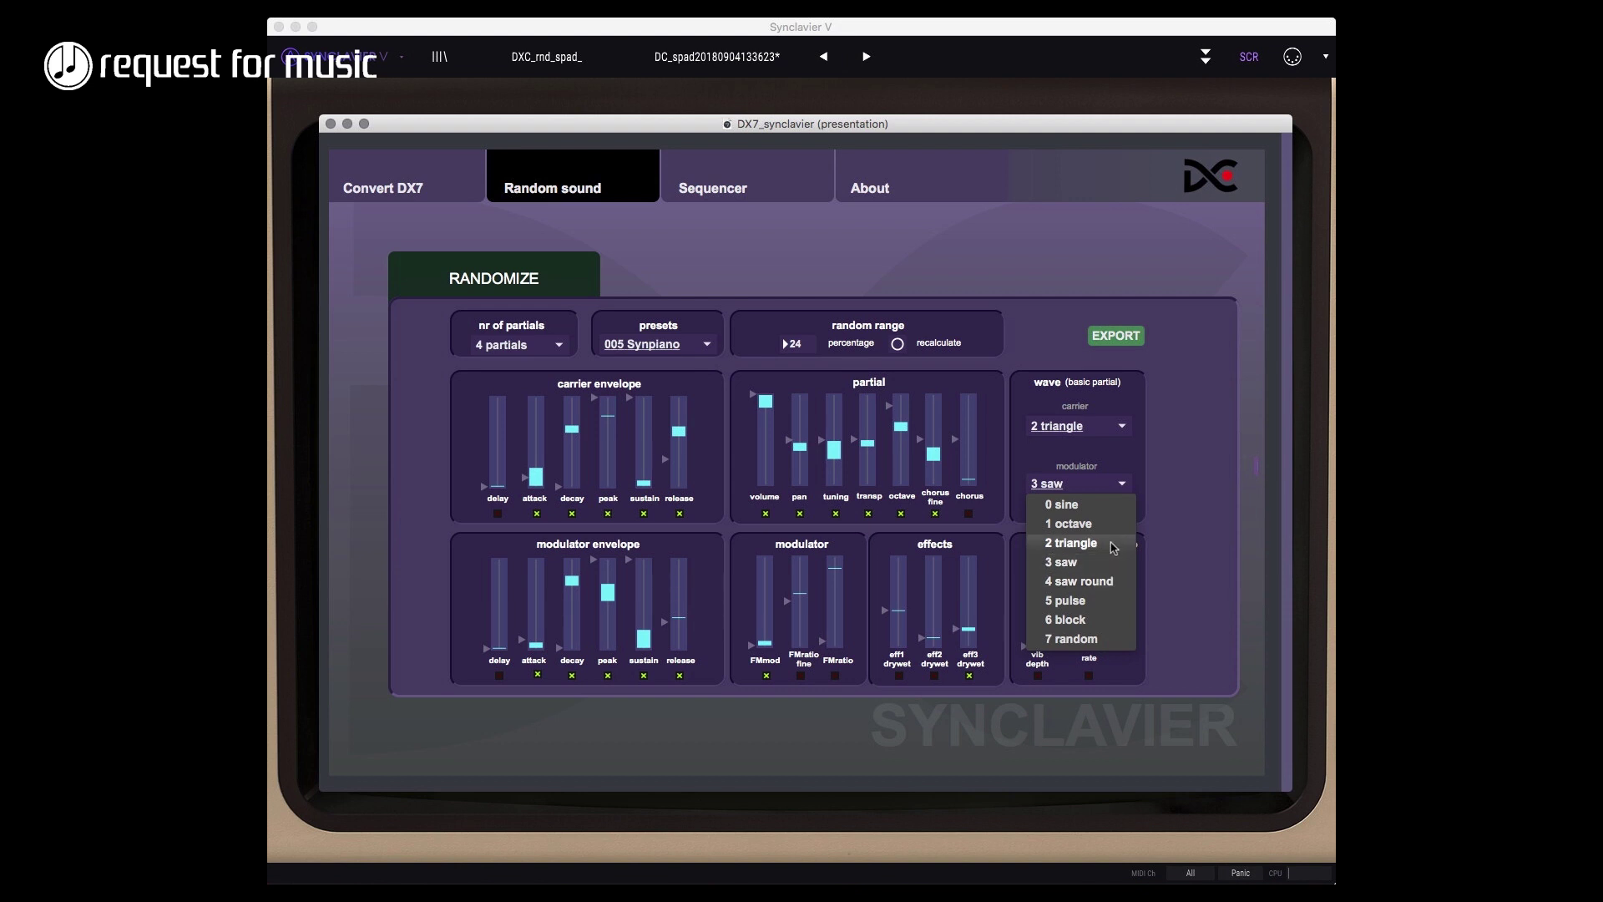
{"action": "left_click", "coordinate": [1110, 549]}
{"action": "left_click", "coordinate": [1062, 428]}
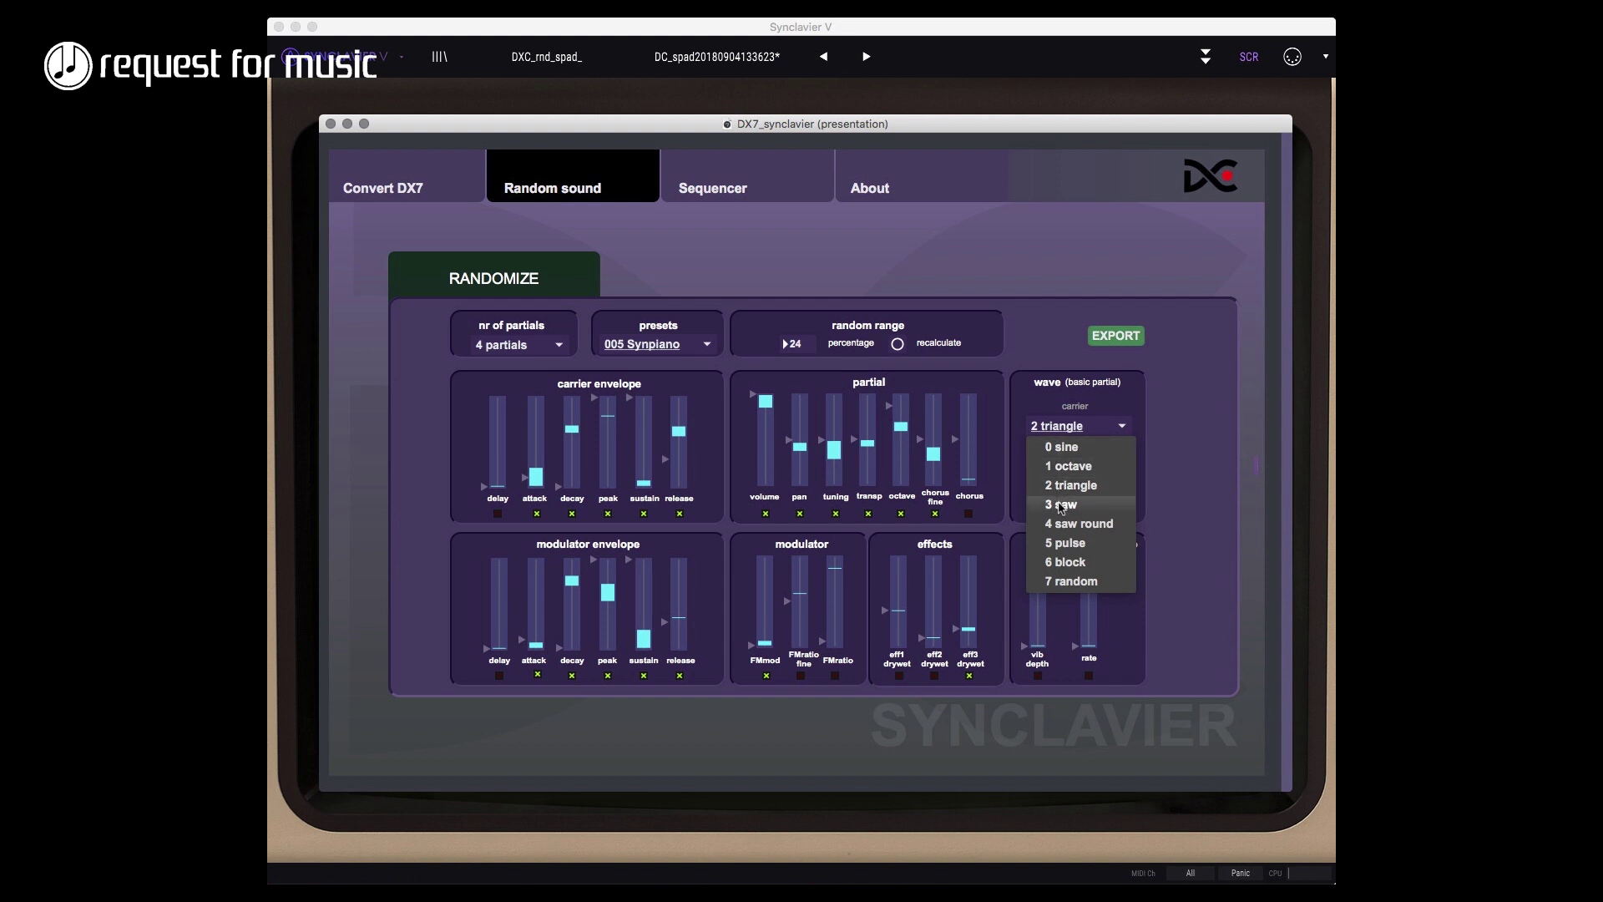
{"action": "left_click", "coordinate": [1062, 505]}
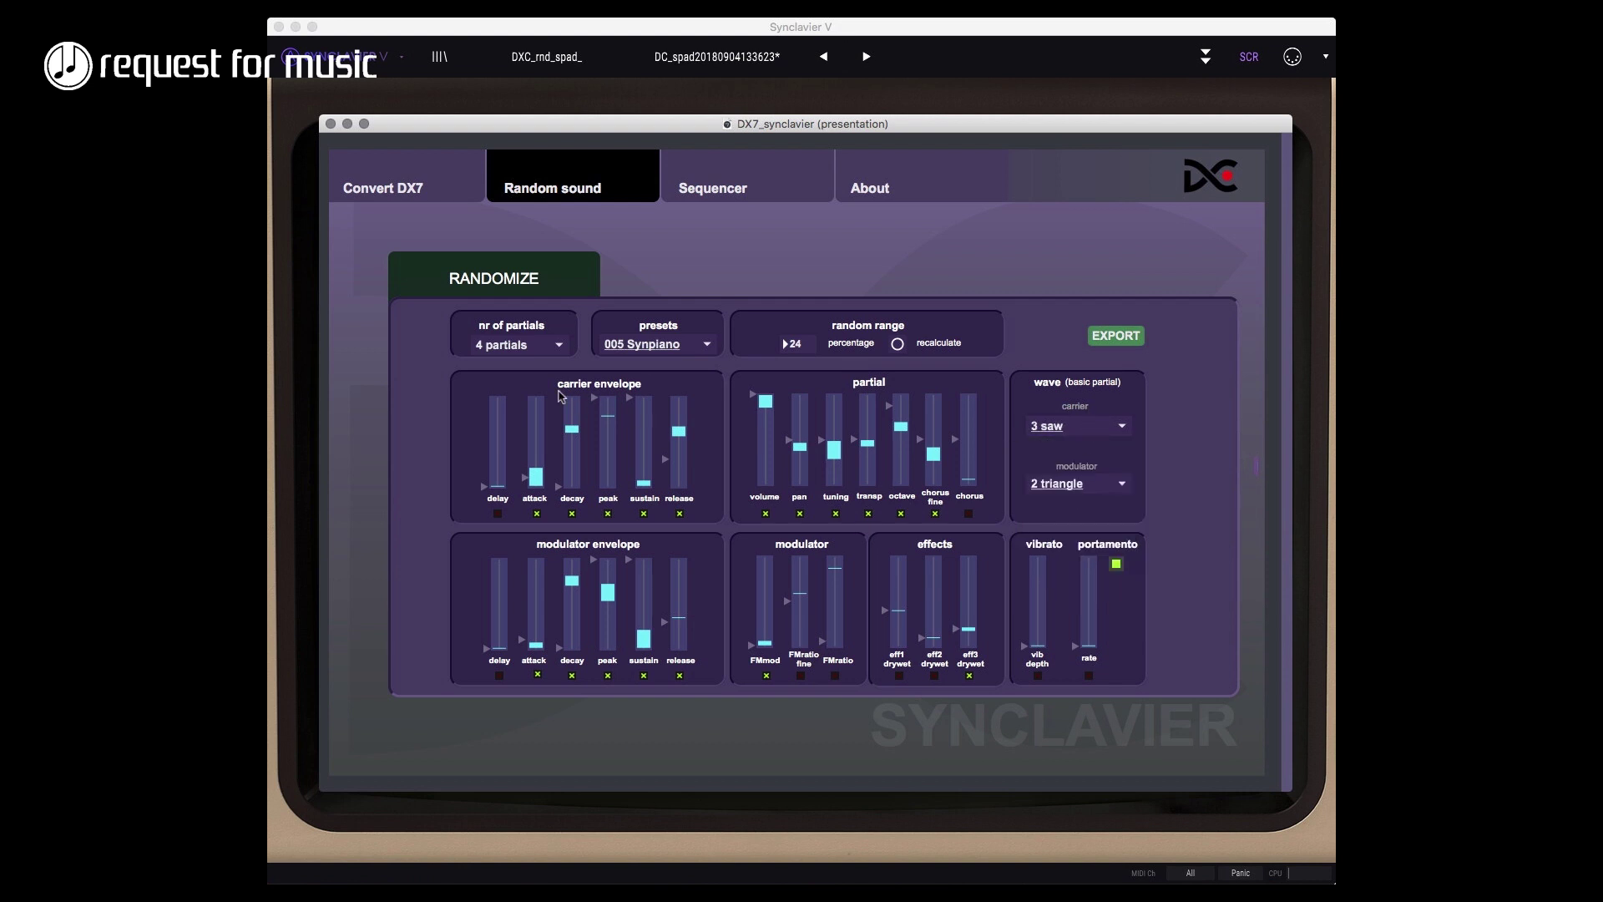
{"action": "left_click", "coordinate": [516, 349]}
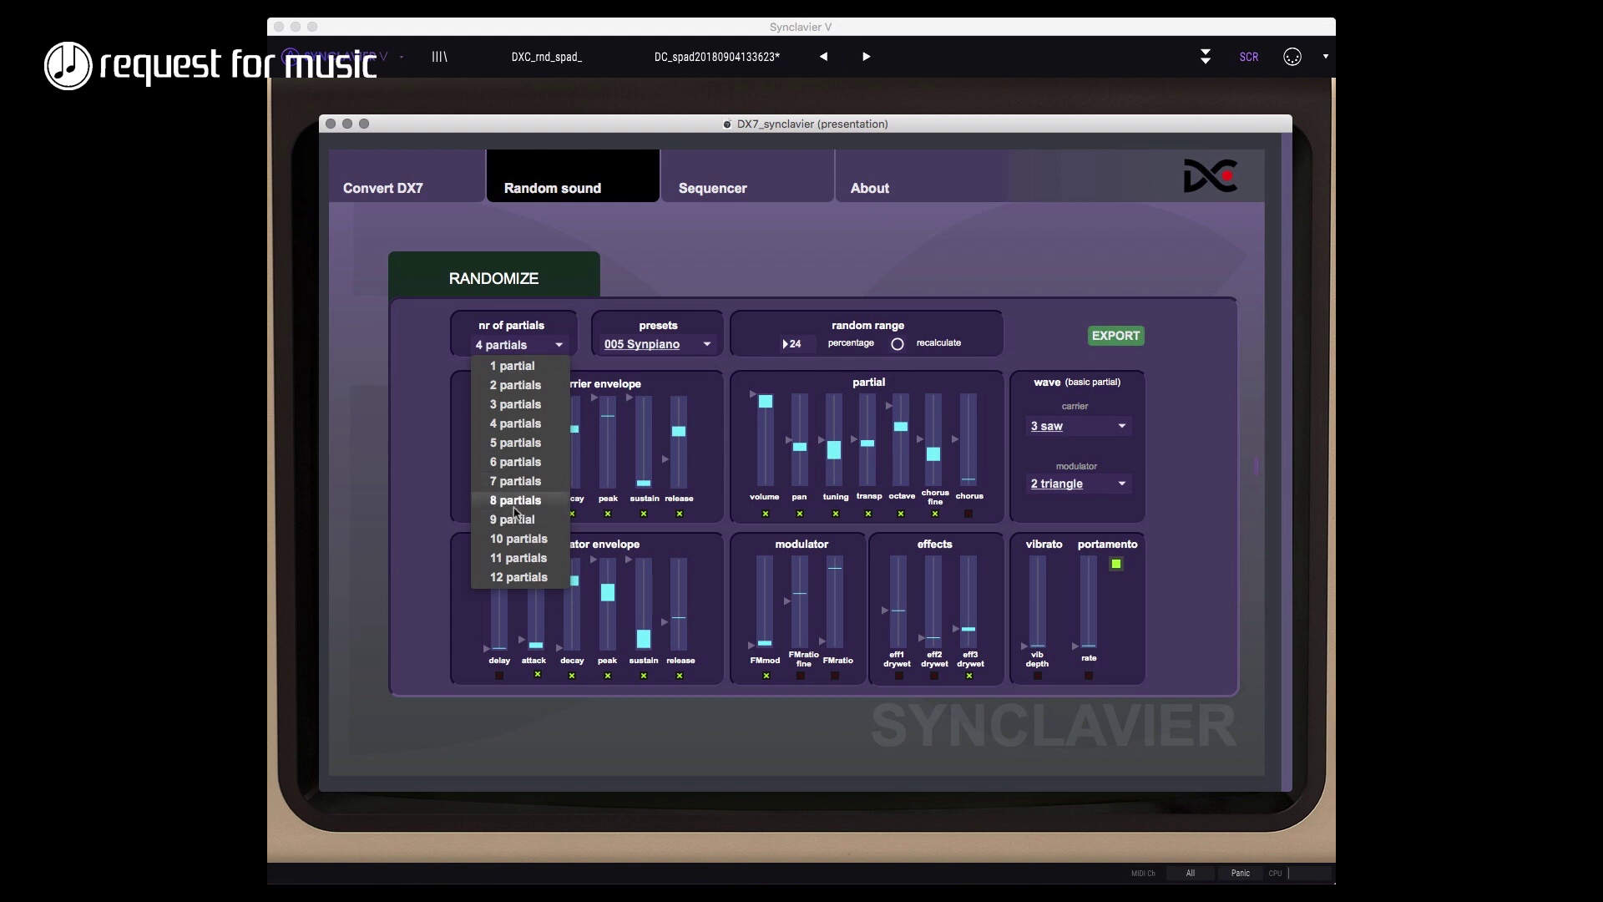
{"action": "left_click", "coordinate": [518, 500]}
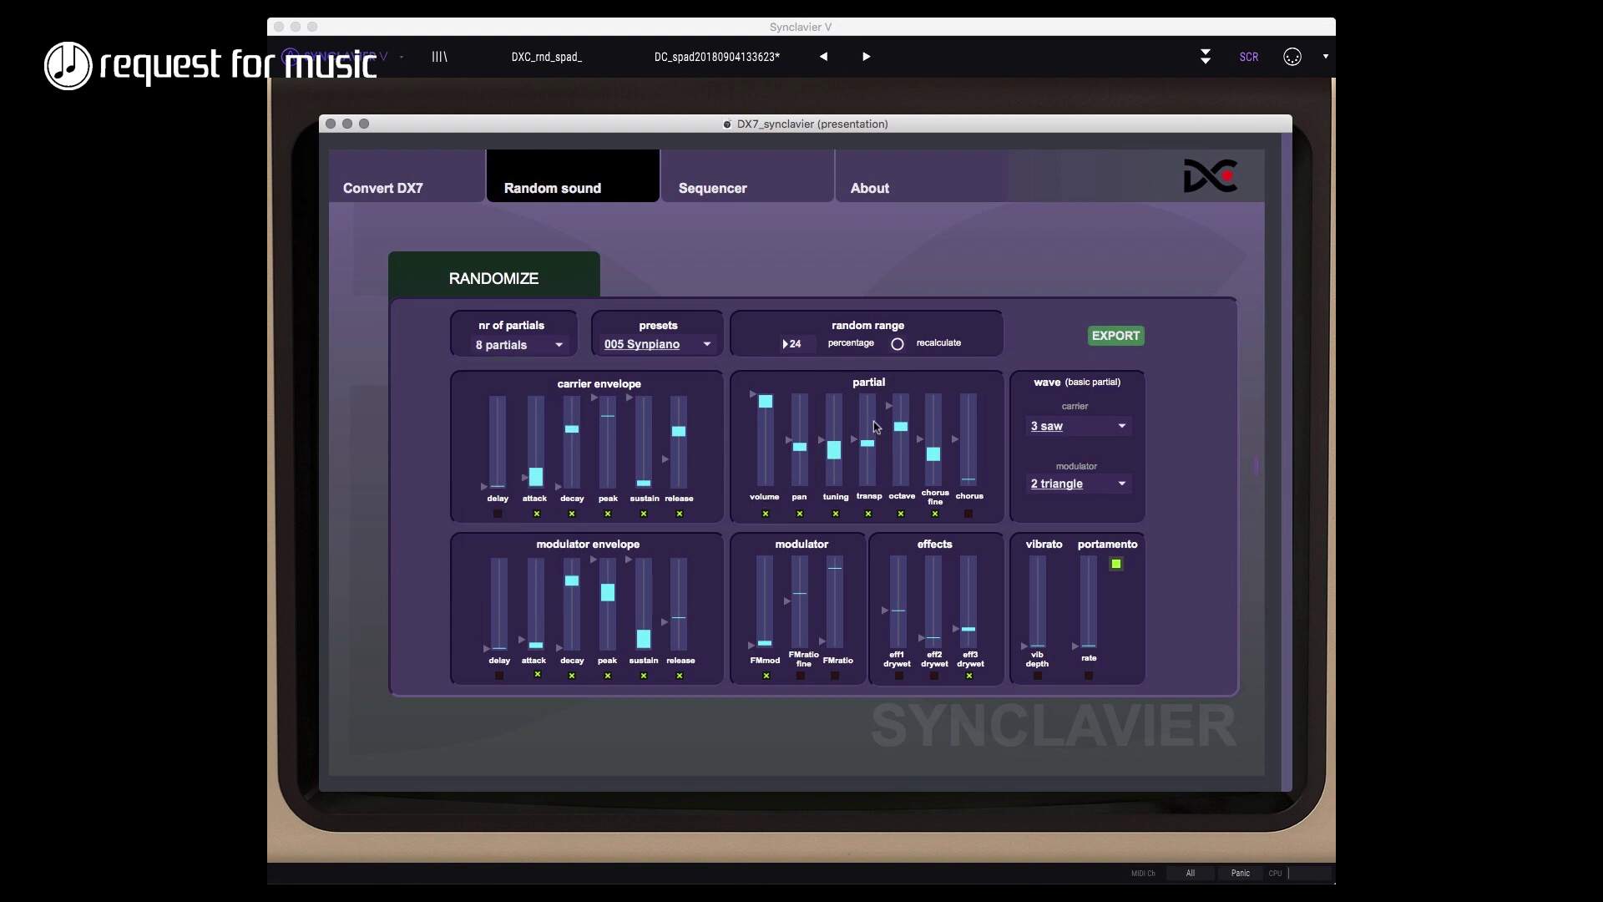
{"action": "left_click", "coordinate": [1116, 336]}
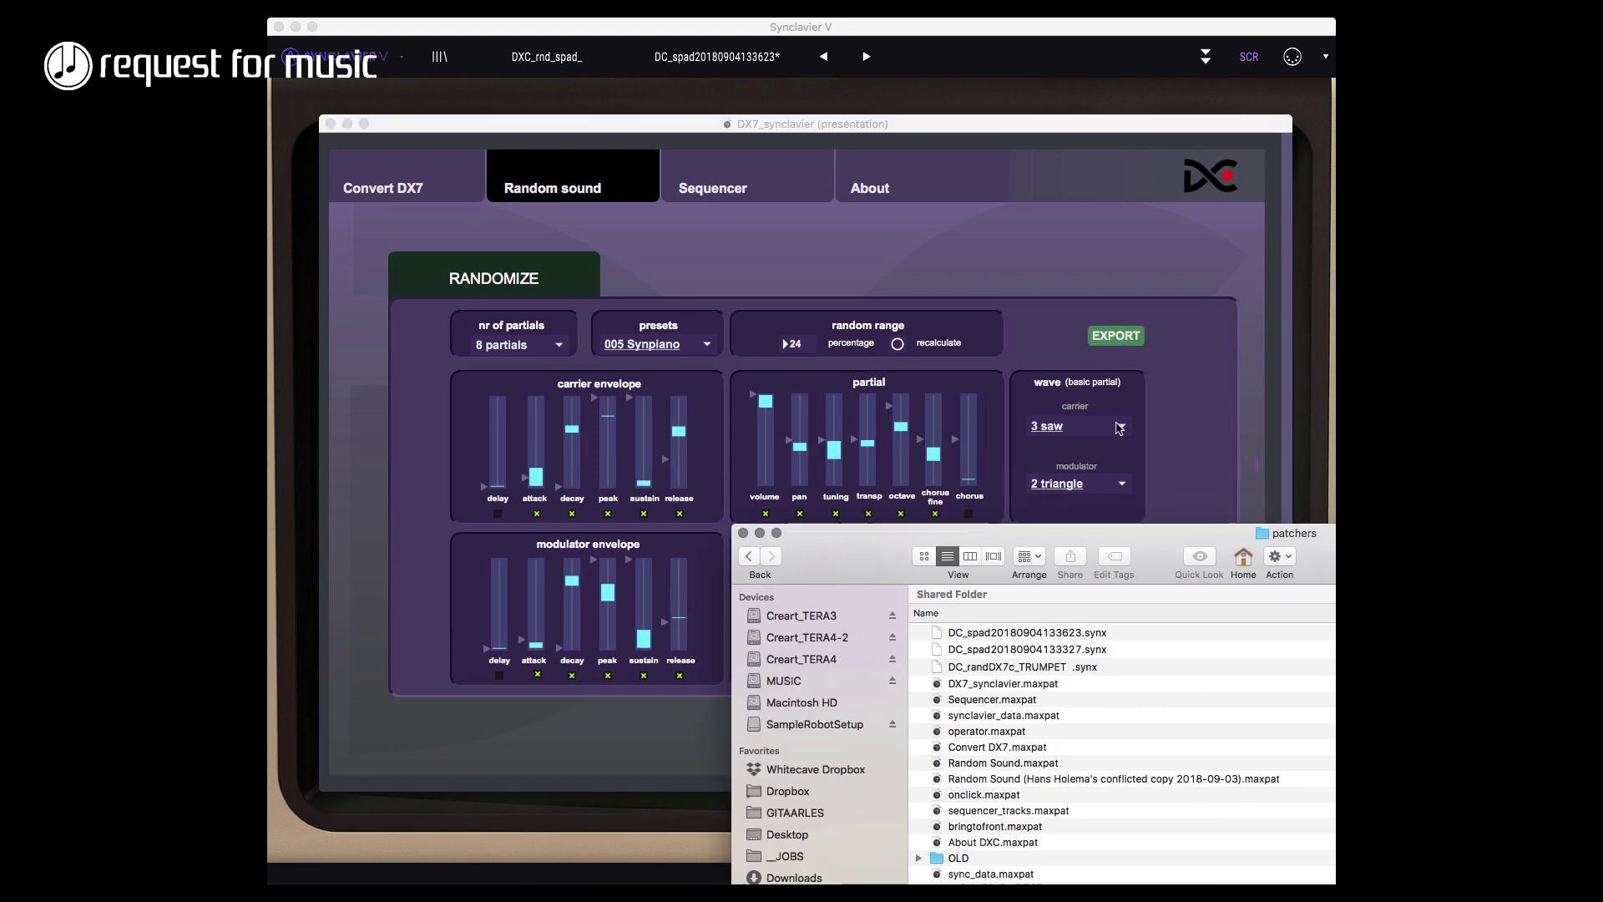
- Export again, confirm DC_spno20180904134048.synx appears in the patchers folder, and hide Finder
{"action": "left_click", "coordinate": [1126, 335]}
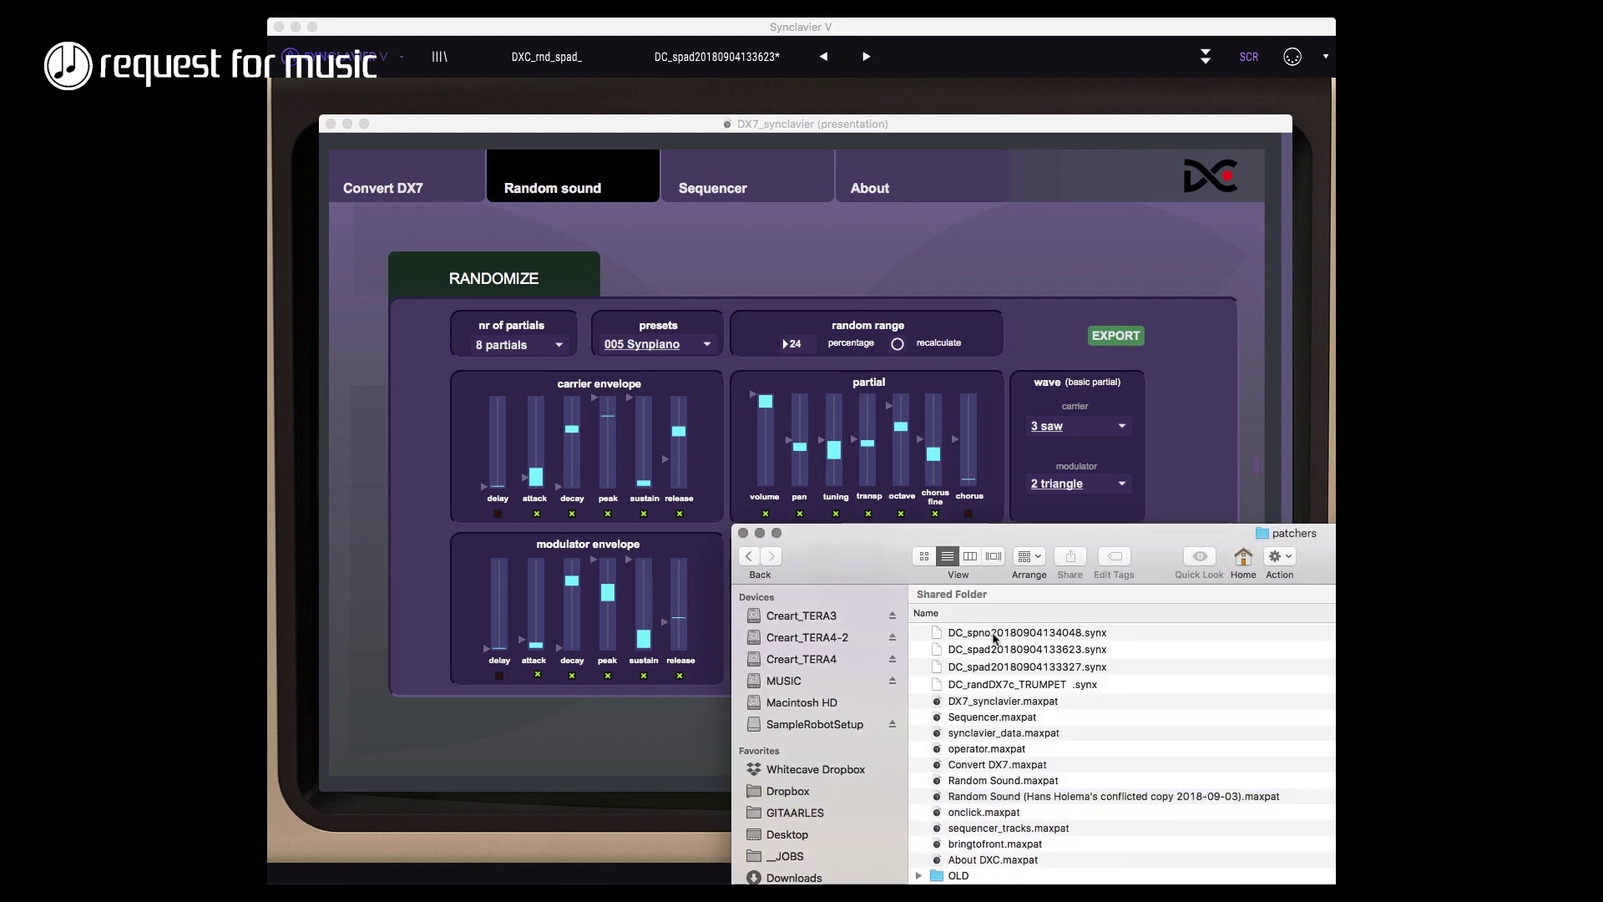
{"action": "left_click_drag", "start_coordinate": [1144, 535], "coordinate": [1161, 532]}
{"action": "key", "text": "super+h"}
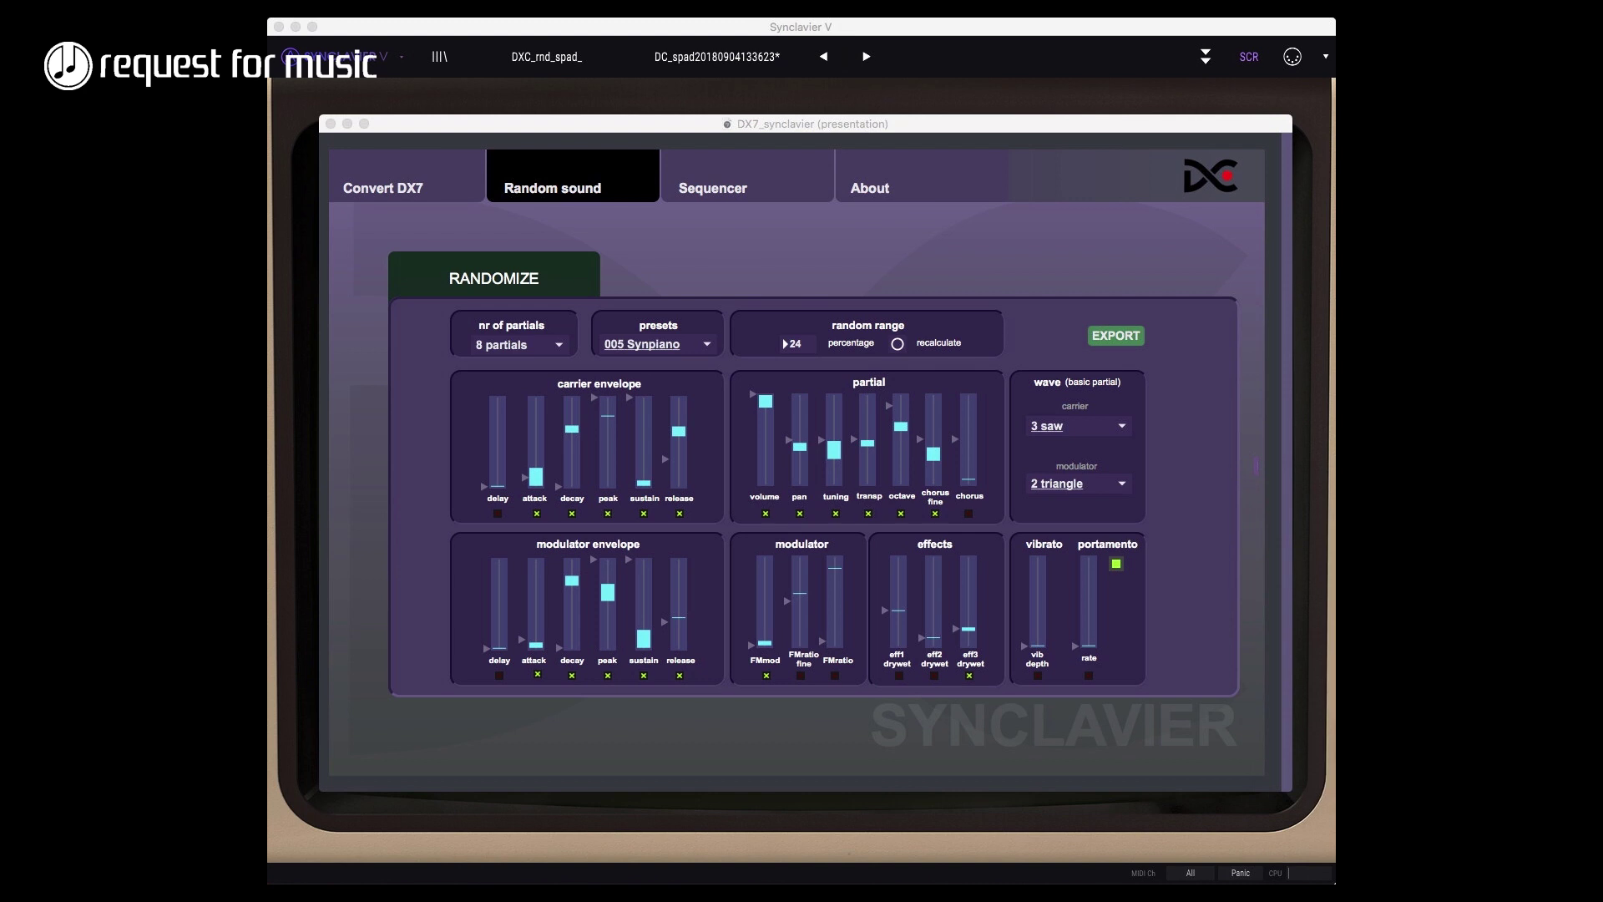
- Import the newest file, DC_spno20180904134048.synx, into Synclavier V
{"action": "left_click", "coordinate": [571, 102]}
{"action": "left_click", "coordinate": [369, 60]}
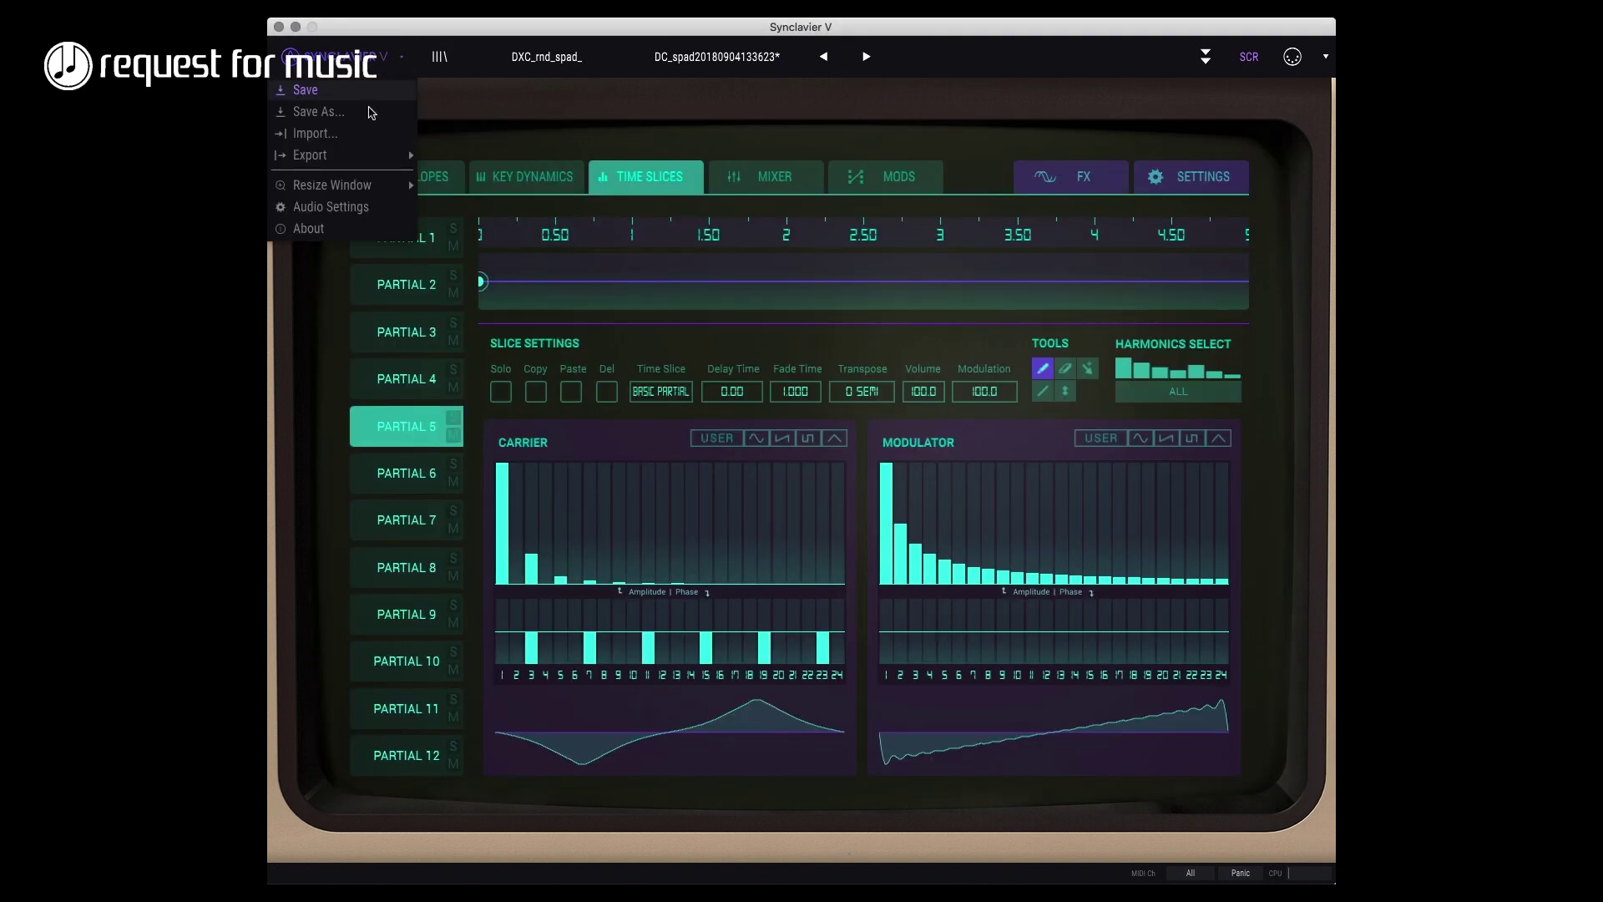
{"action": "left_click", "coordinate": [334, 138]}
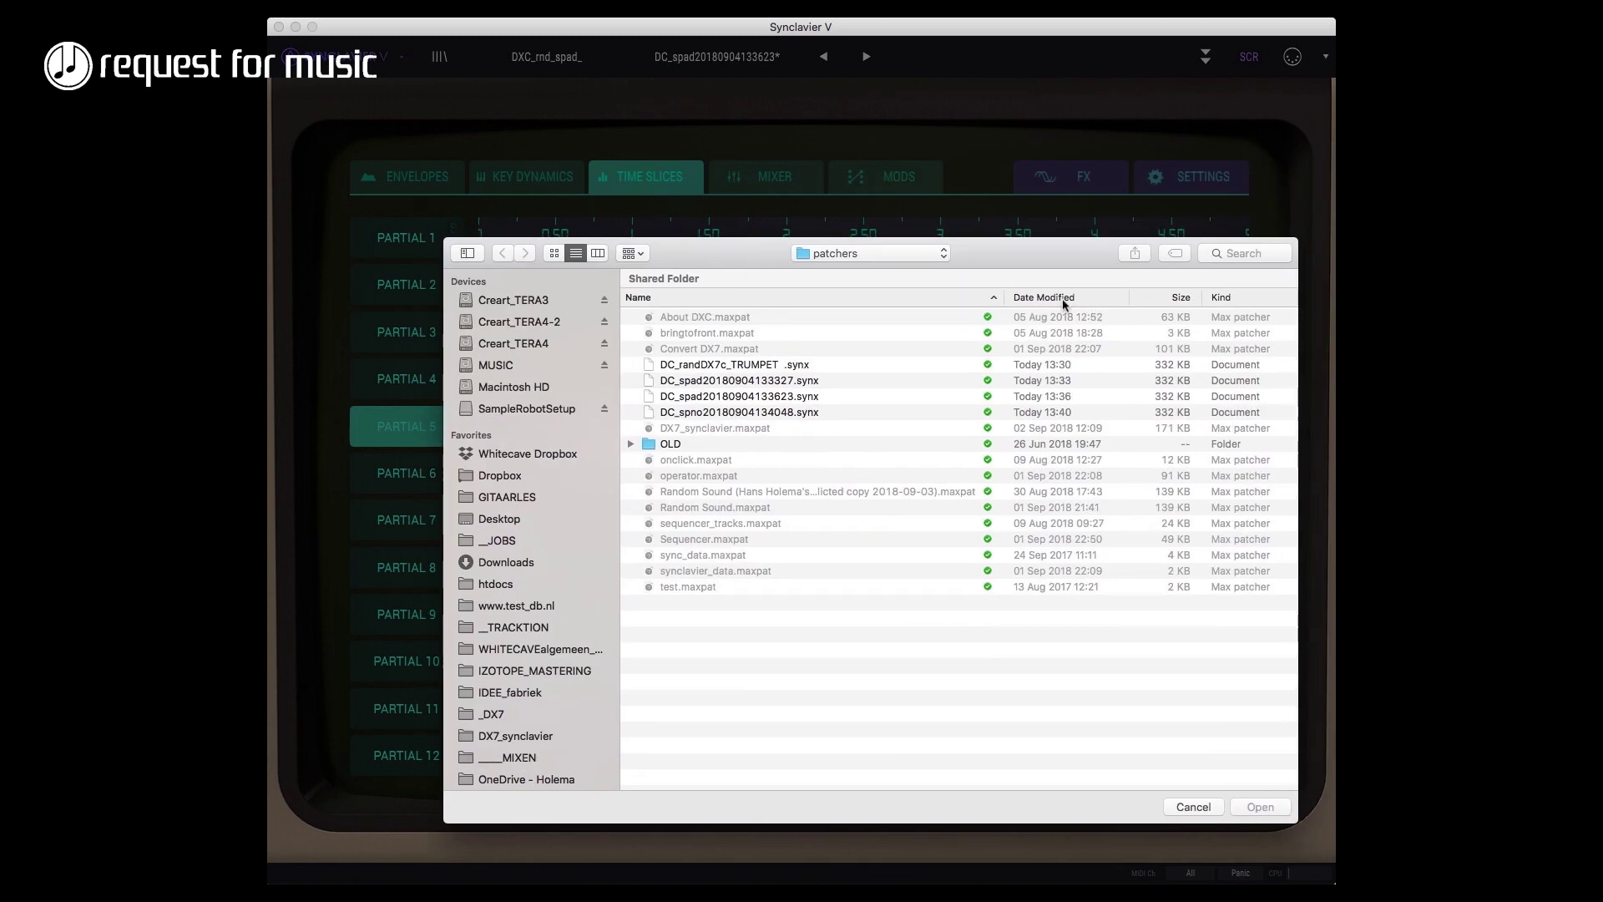
{"action": "left_click", "coordinate": [1043, 297]}
{"action": "left_click", "coordinate": [750, 317]}
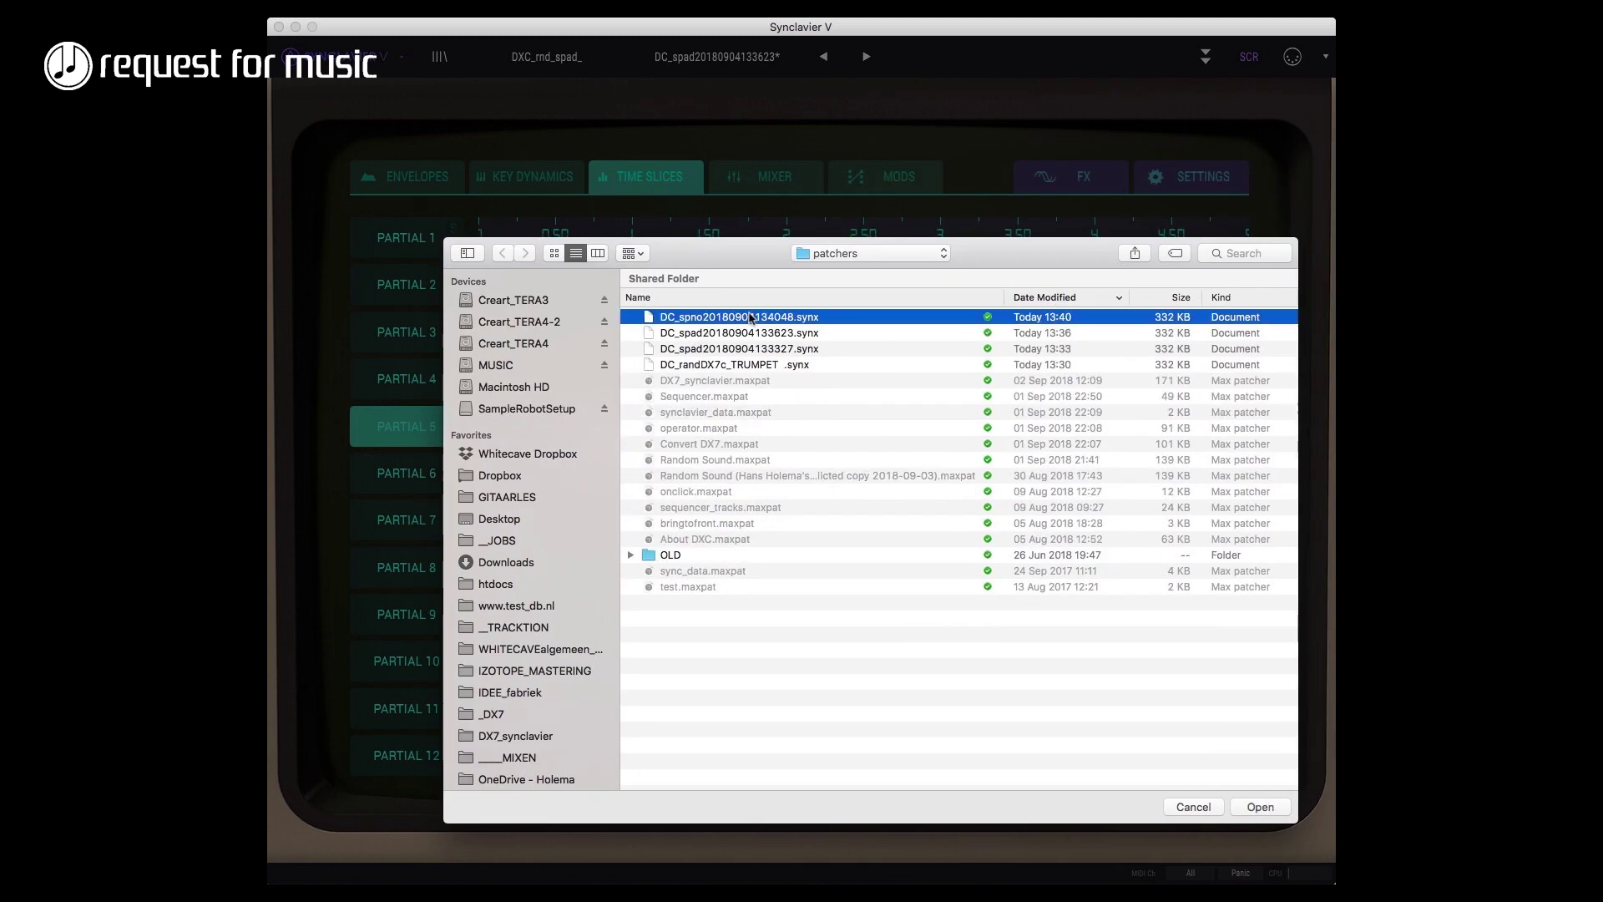
{"action": "key", "text": "Return"}
{"action": "left_click", "coordinate": [1021, 503]}
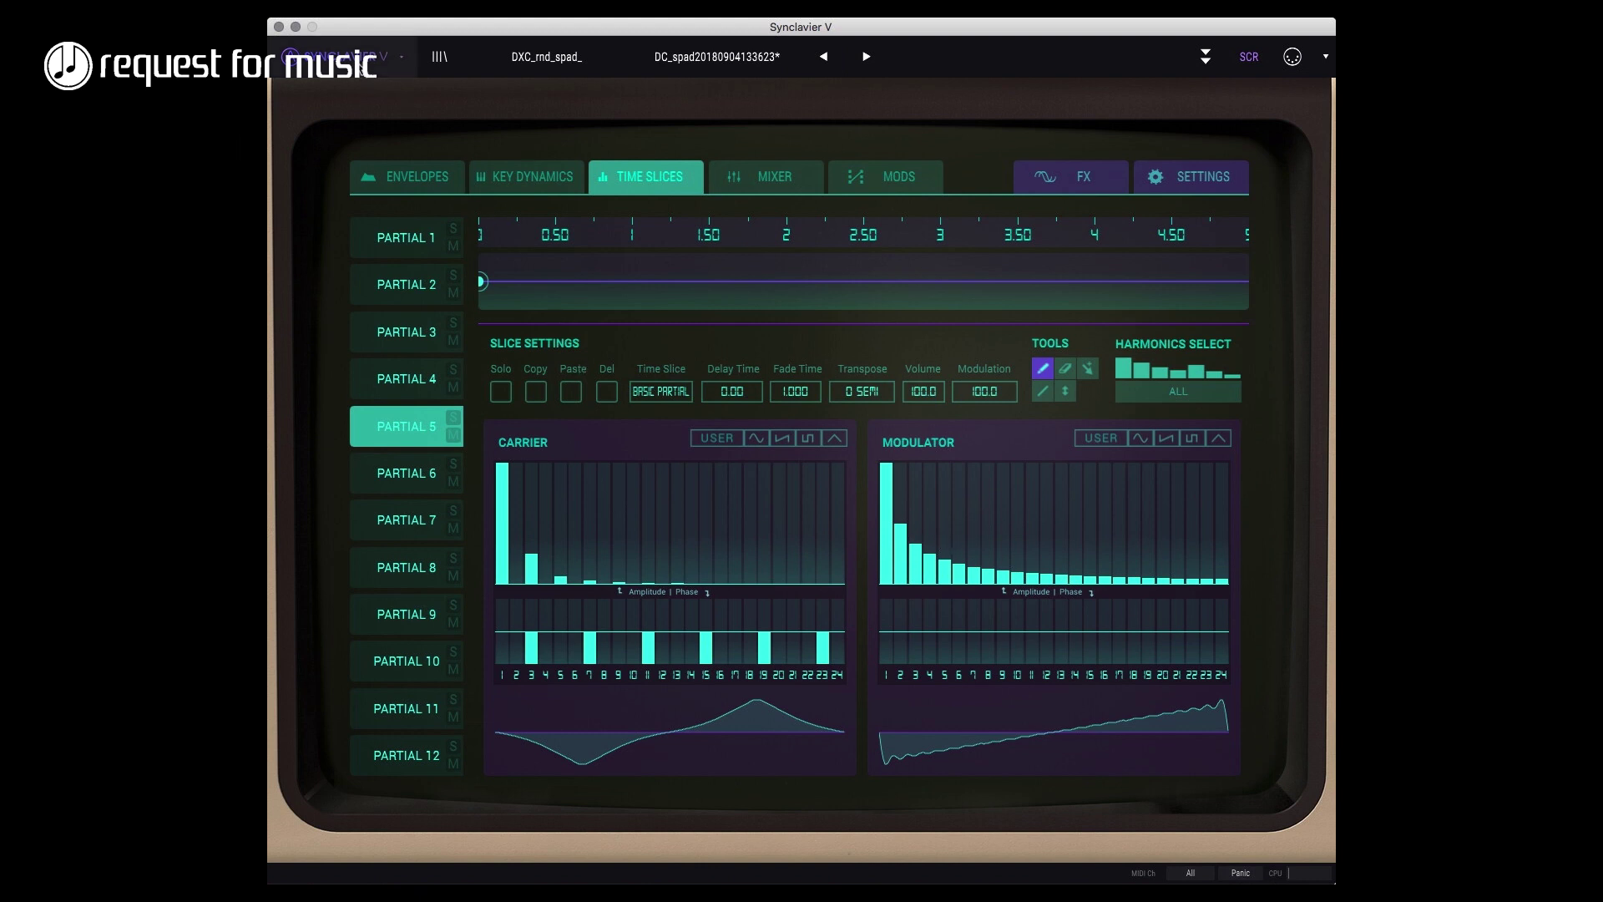
{"action": "left_click", "coordinate": [440, 56]}
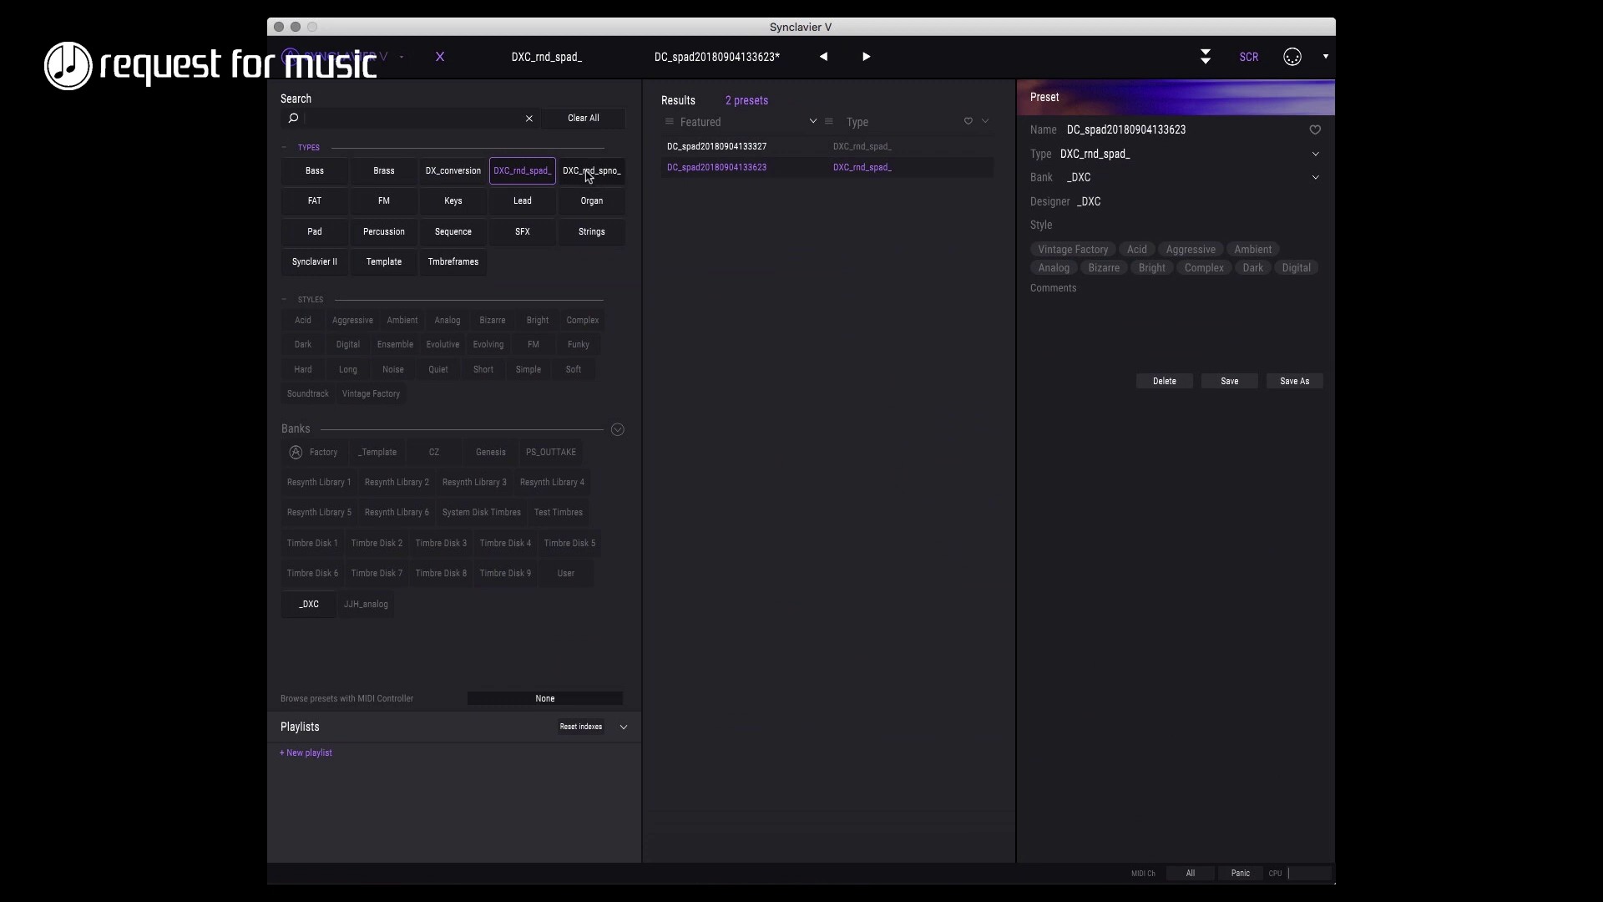
{"action": "left_click", "coordinate": [587, 173]}
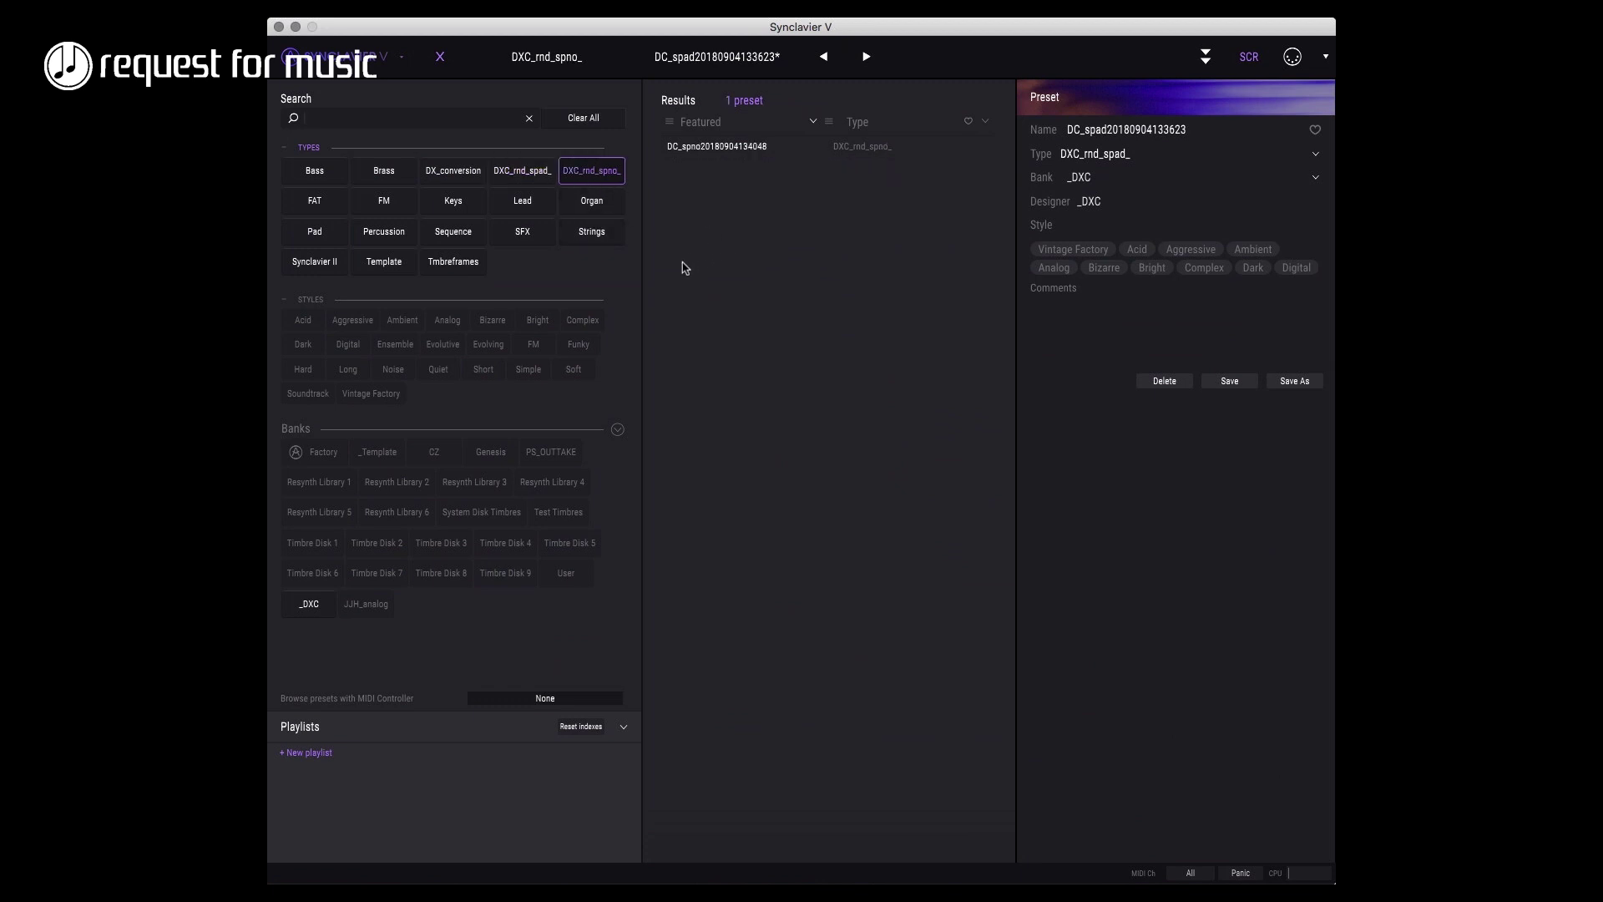
{"action": "double_click", "coordinate": [754, 148]}
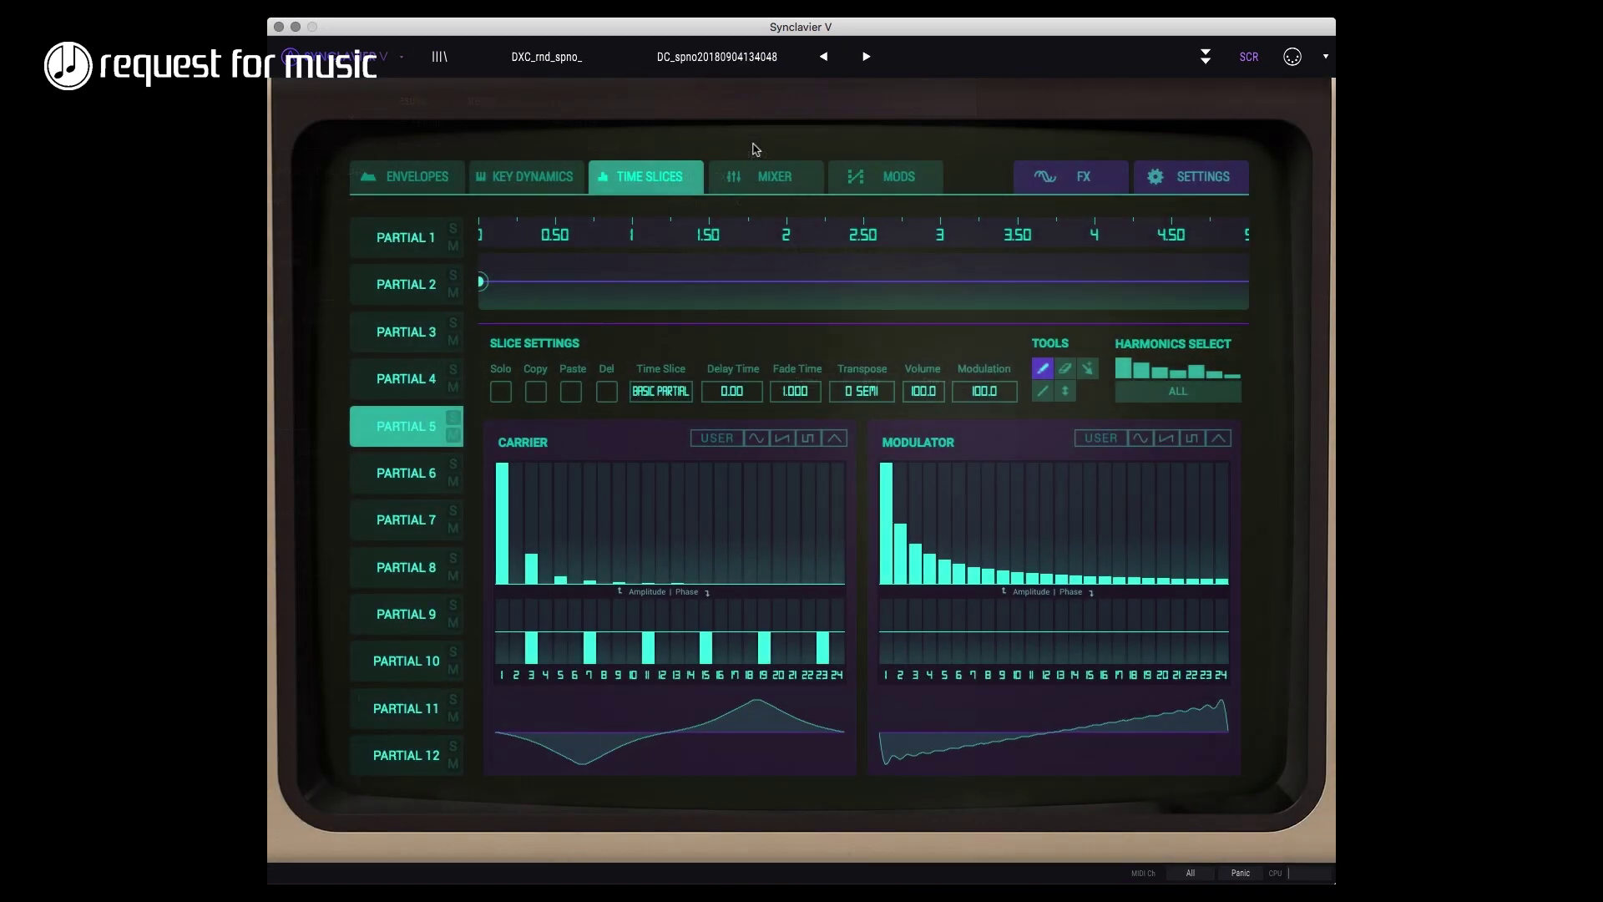